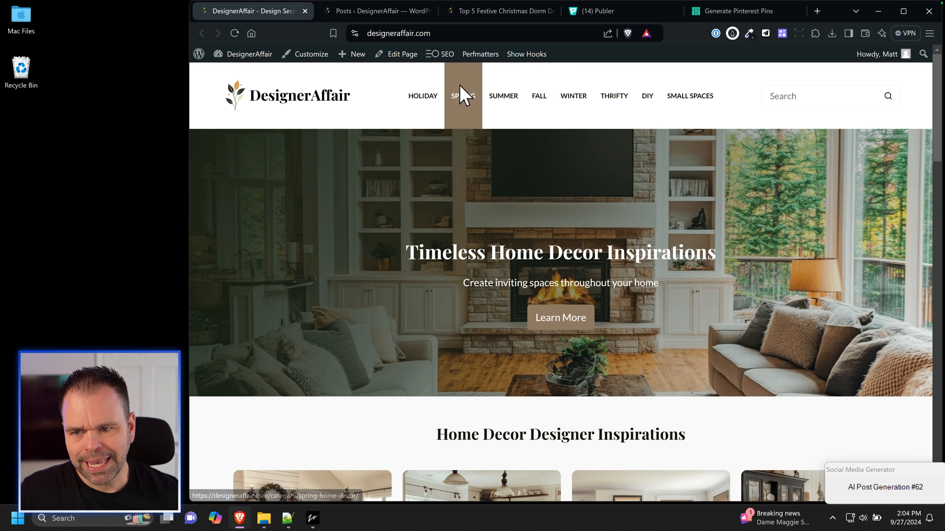
Step: Open the site's WordPress admin dashboard and return to the public DesignerAffair homepage
{"action": "left_click", "coordinate": [241, 74]}
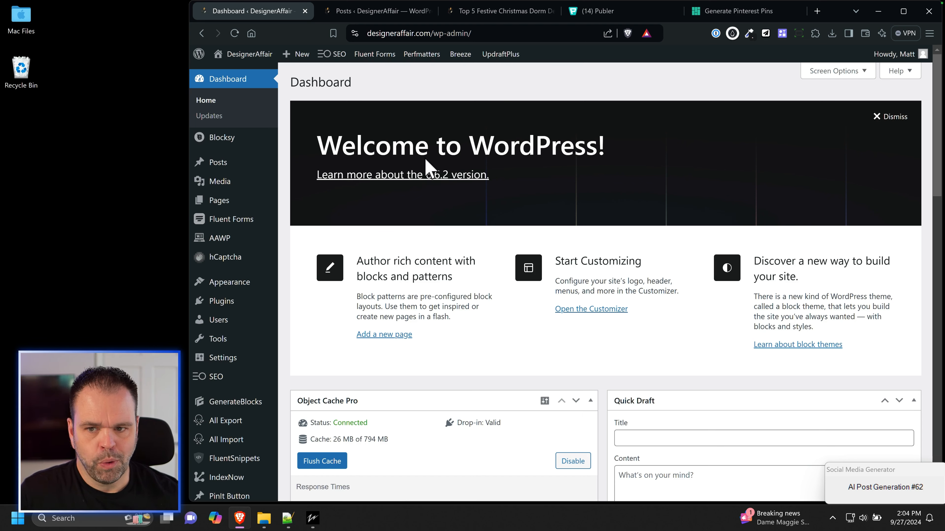
{"action": "mouse_move", "coordinate": [260, 56]}
{"action": "left_click", "coordinate": [247, 77]}
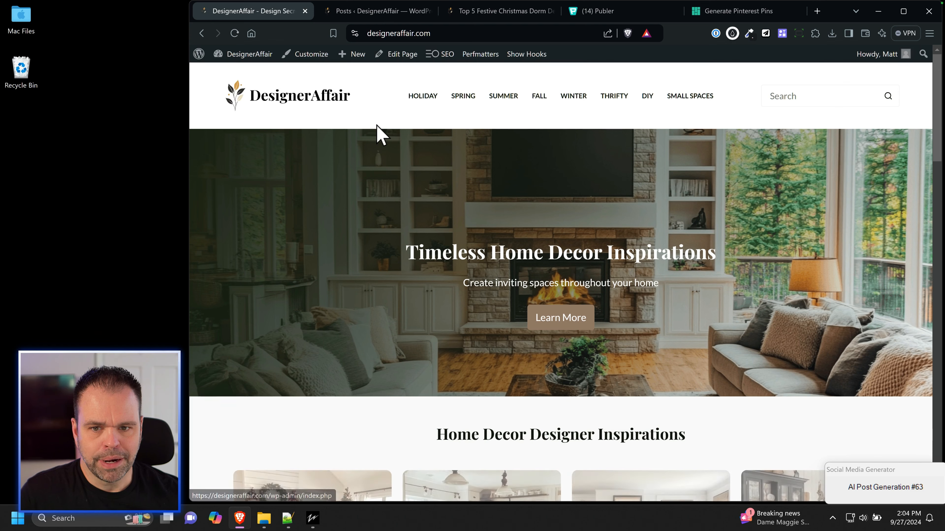
Step: View designeraffair.com in a private browser window as a logged-out visitor and close that window
{"action": "left_click", "coordinate": [462, 34]}
{"action": "key", "text": "ctrl+c"}
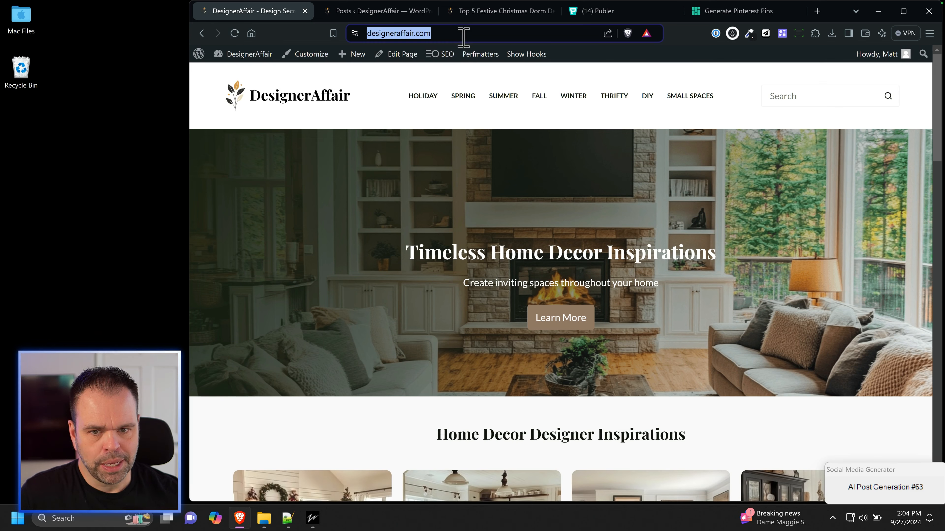
{"action": "left_click", "coordinate": [929, 34]}
{"action": "left_click", "coordinate": [858, 79]}
{"action": "key", "text": "ctrl+v"}
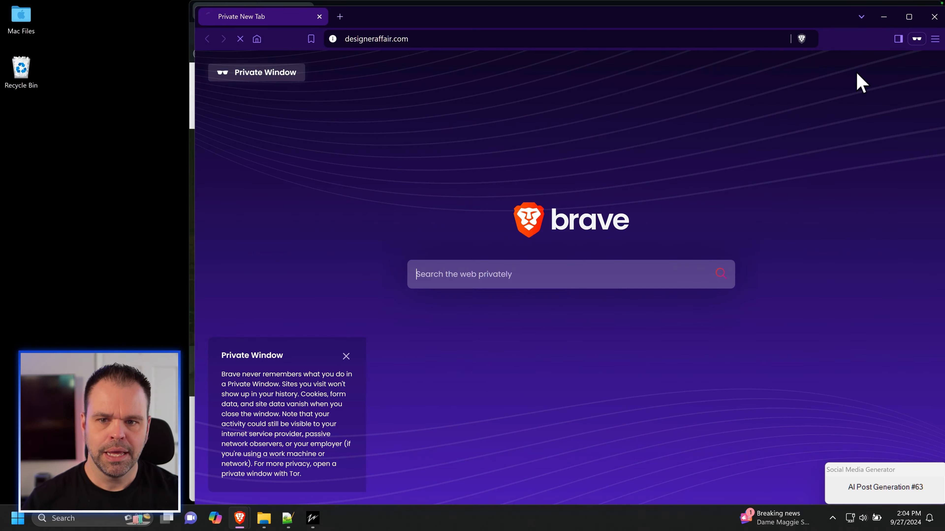
{"action": "key", "text": "Return"}
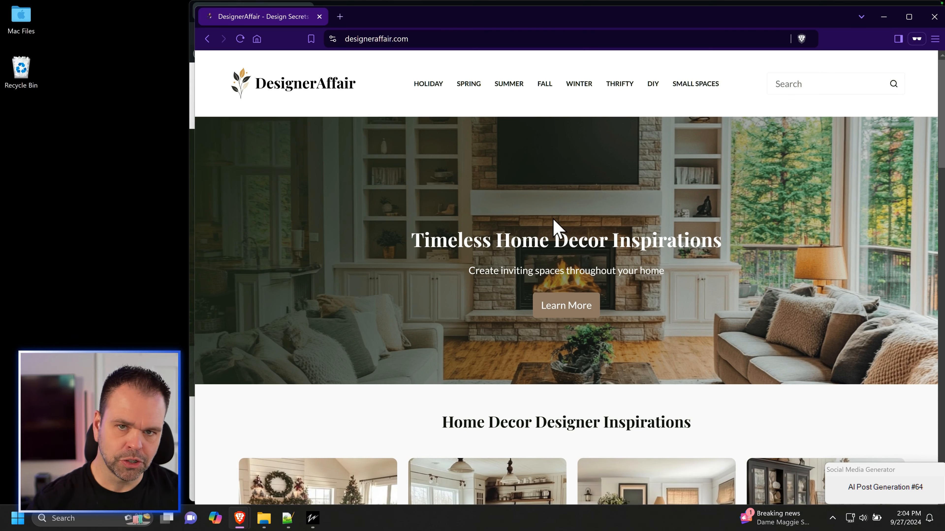
{"action": "left_click", "coordinate": [935, 19]}
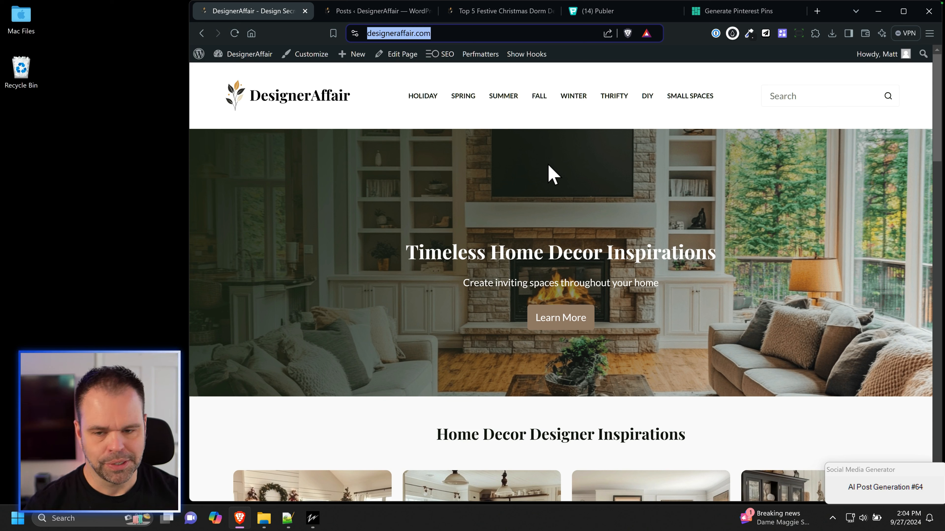
Step: Open the installed plugins list in the DesignerAffair WordPress admin and examine which plugins the site uses
{"action": "mouse_move", "coordinate": [242, 60]}
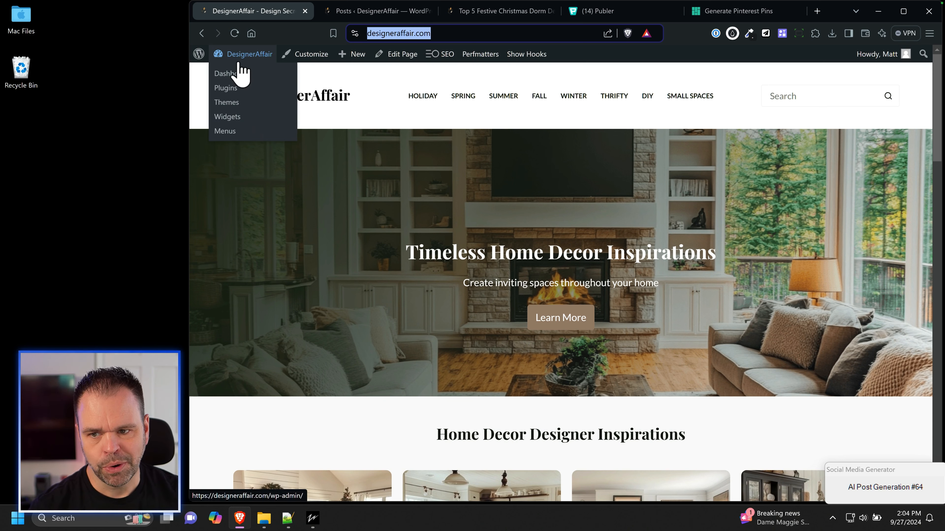
{"action": "left_click", "coordinate": [236, 116]}
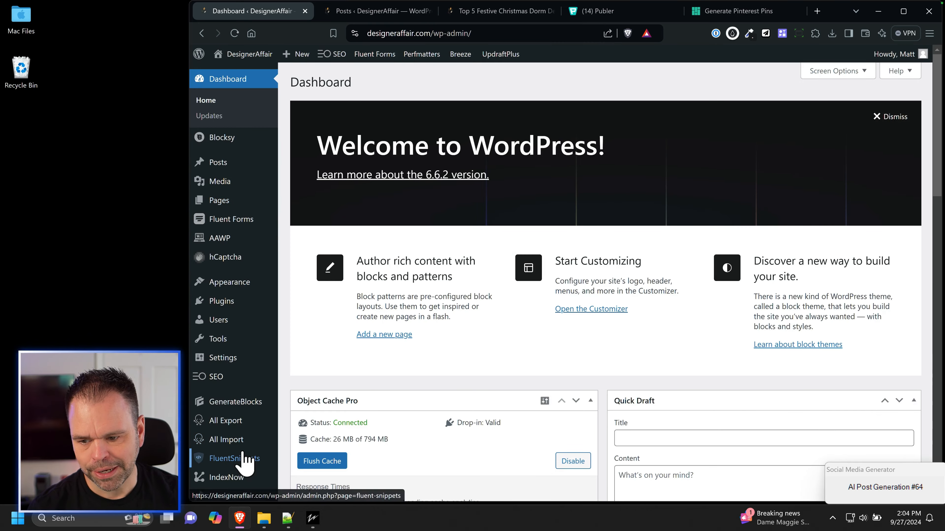
{"action": "mouse_move", "coordinate": [225, 313]}
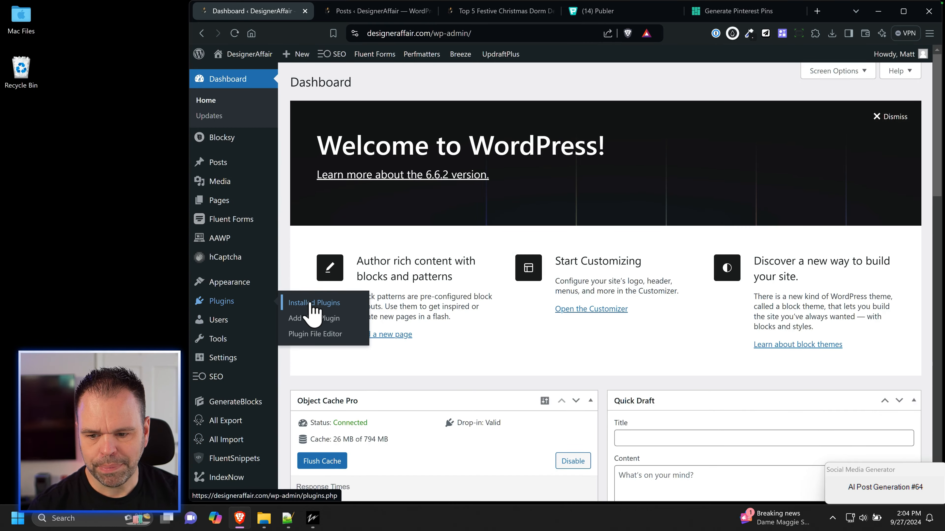
{"action": "left_click", "coordinate": [314, 303]}
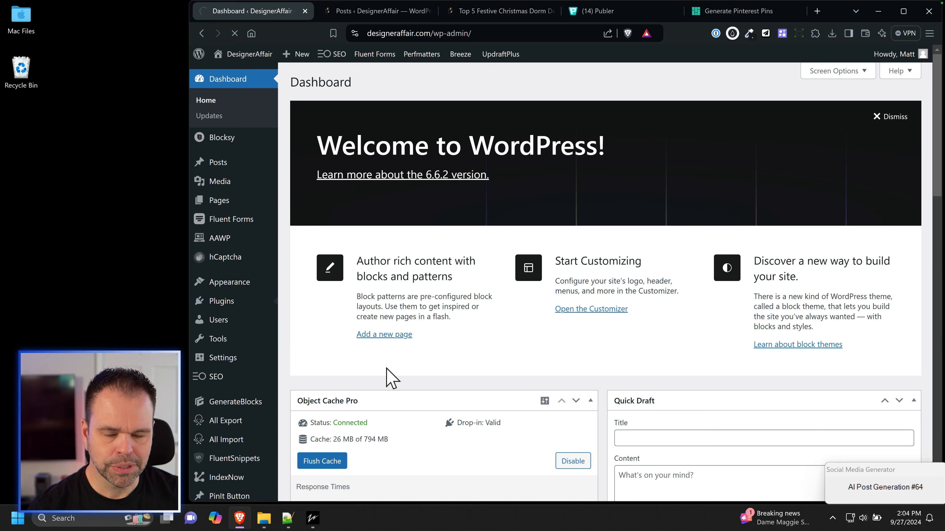
{"action": "scroll", "coordinate": [391, 398], "scroll_direction": "down", "scroll_amount": 12}
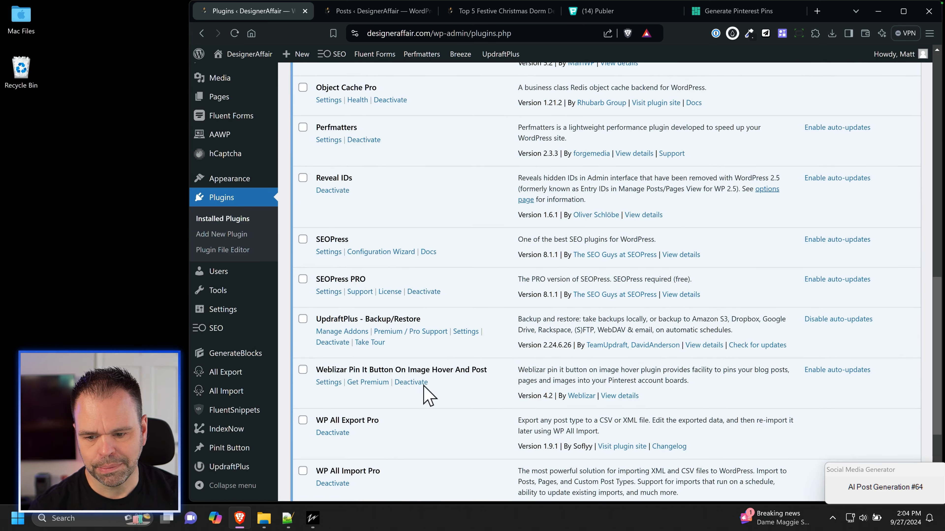
{"action": "scroll", "coordinate": [357, 186], "scroll_direction": "up", "scroll_amount": 2}
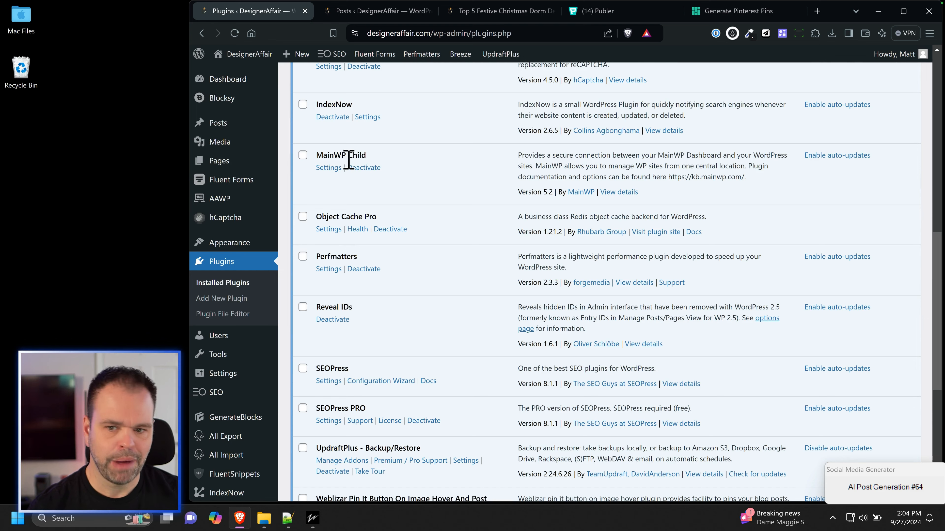
{"action": "scroll", "coordinate": [540, 363], "scroll_direction": "up", "scroll_amount": 10}
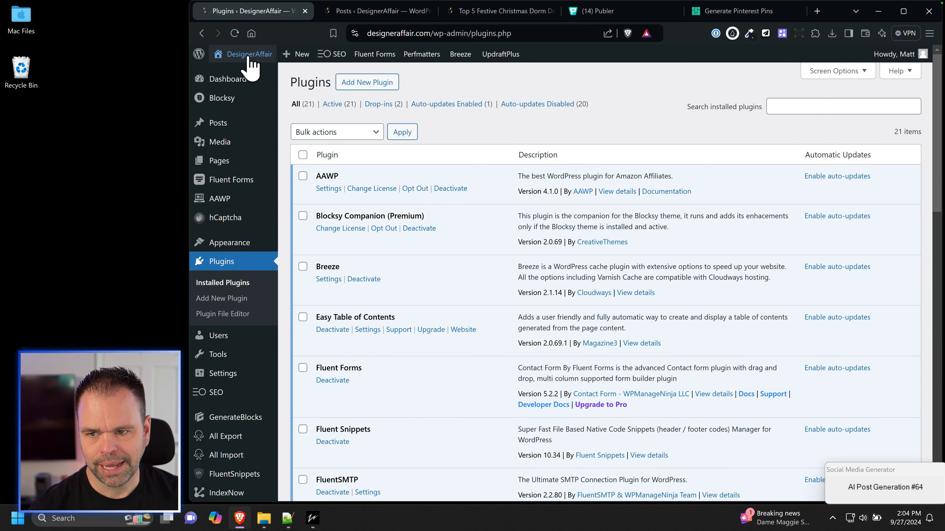
Step: Return to the DesignerAffair homepage, open the Must-Have Mid Century Modern Christmas Decor Ideas article and examine its text and images
{"action": "left_click", "coordinate": [242, 80]}
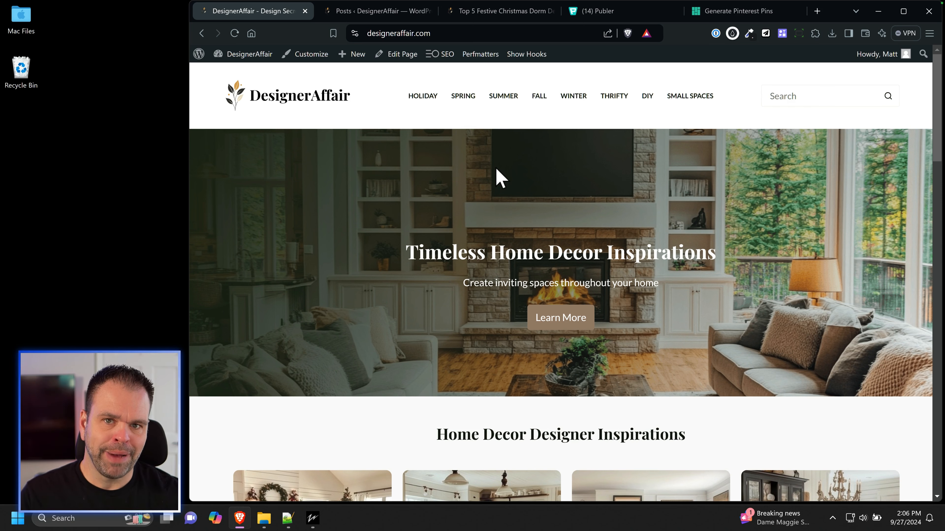
{"action": "scroll", "coordinate": [496, 168], "scroll_direction": "down", "scroll_amount": 8}
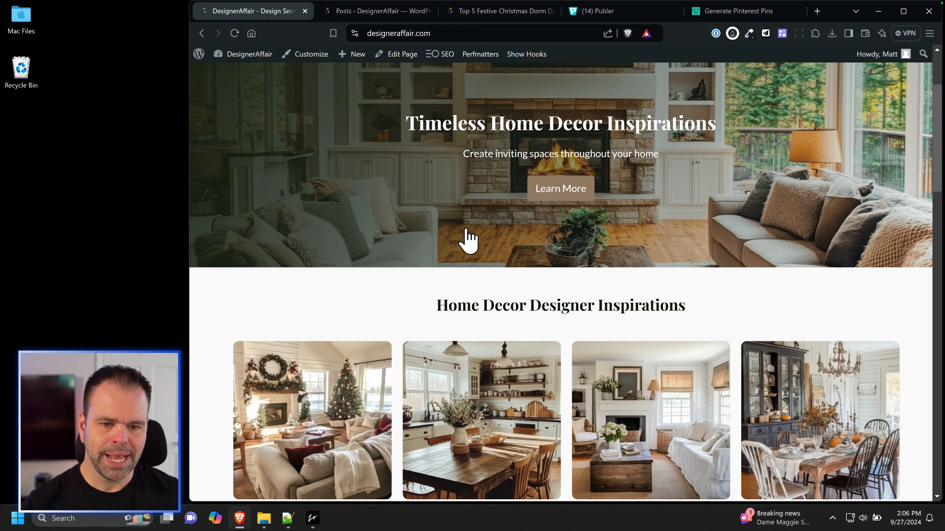
{"action": "scroll", "coordinate": [521, 406], "scroll_direction": "down", "scroll_amount": 8}
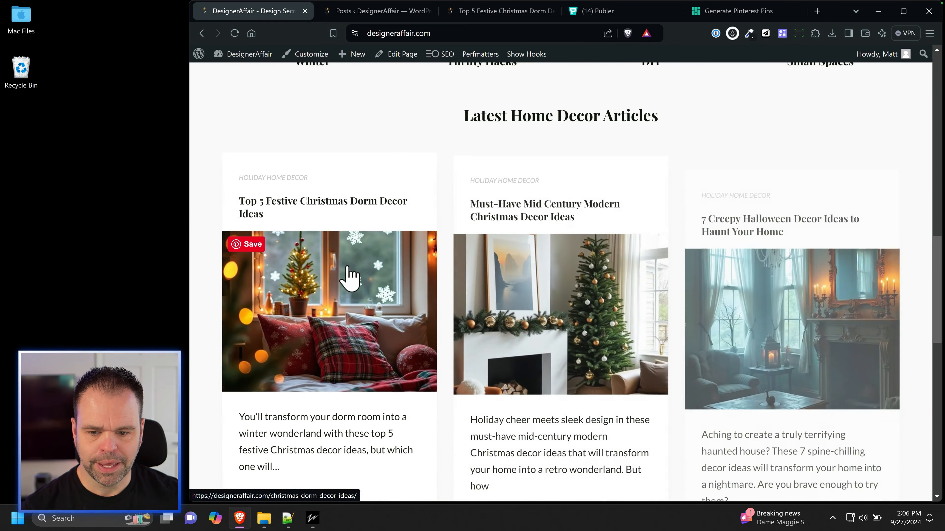
{"action": "left_click", "coordinate": [542, 264]}
{"action": "scroll", "coordinate": [549, 317], "scroll_direction": "down", "scroll_amount": 20}
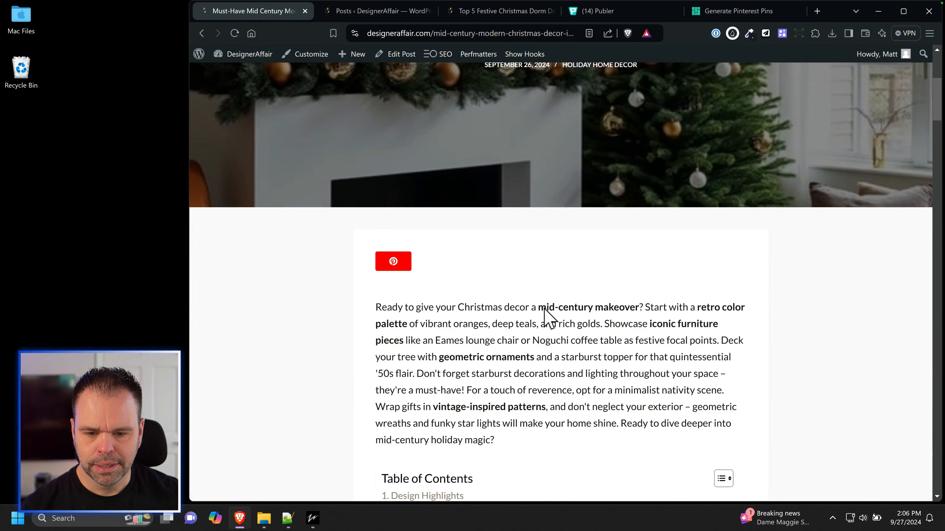
{"action": "scroll", "coordinate": [551, 327], "scroll_direction": "down", "scroll_amount": 15}
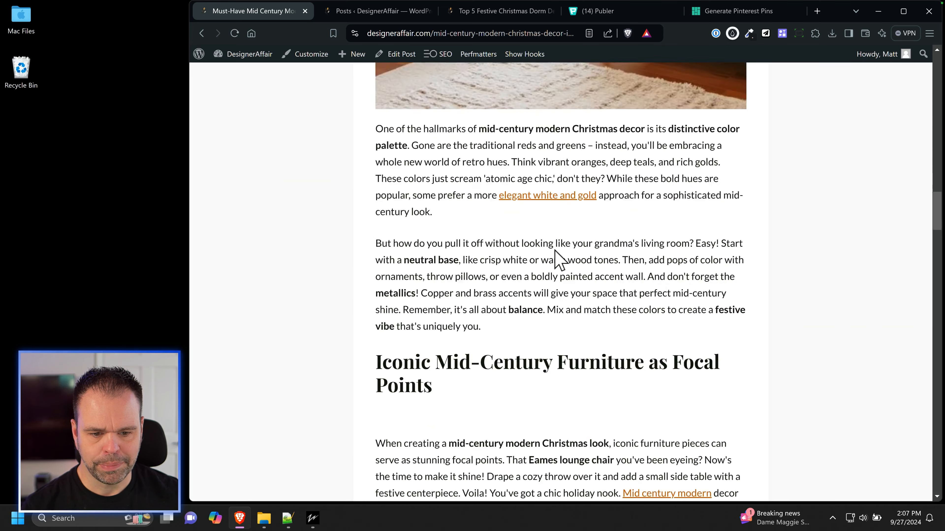
{"action": "scroll", "coordinate": [591, 272], "scroll_direction": "up", "scroll_amount": 3}
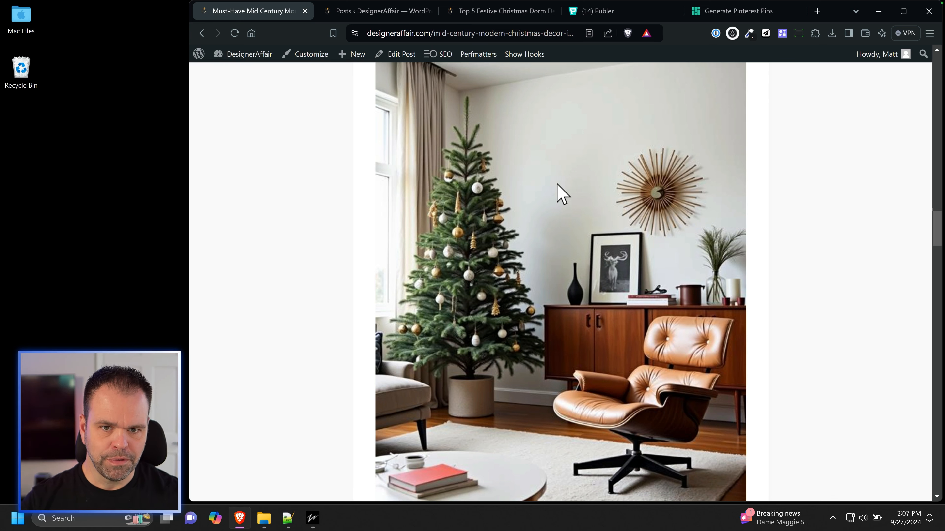
{"action": "left_click", "coordinate": [703, 11]}
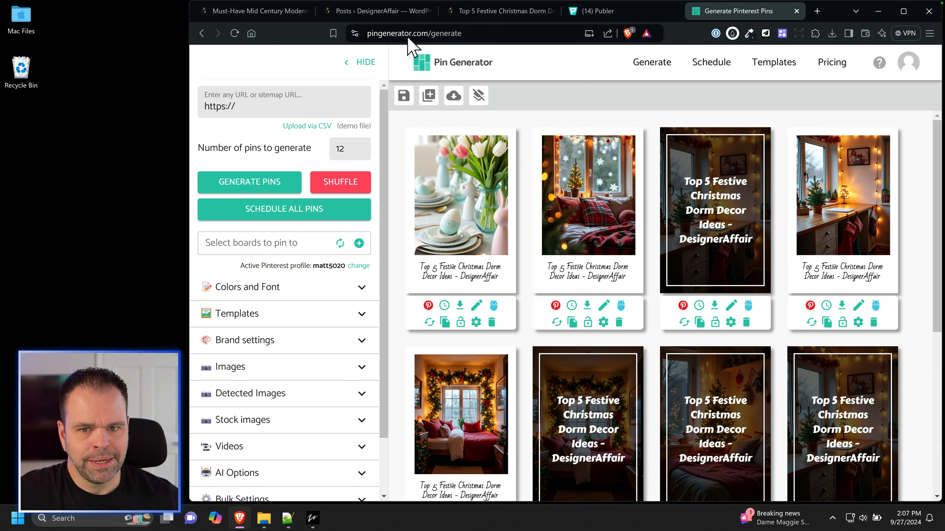
{"action": "left_click_drag", "start_coordinate": [428, 33], "coordinate": [375, 80]}
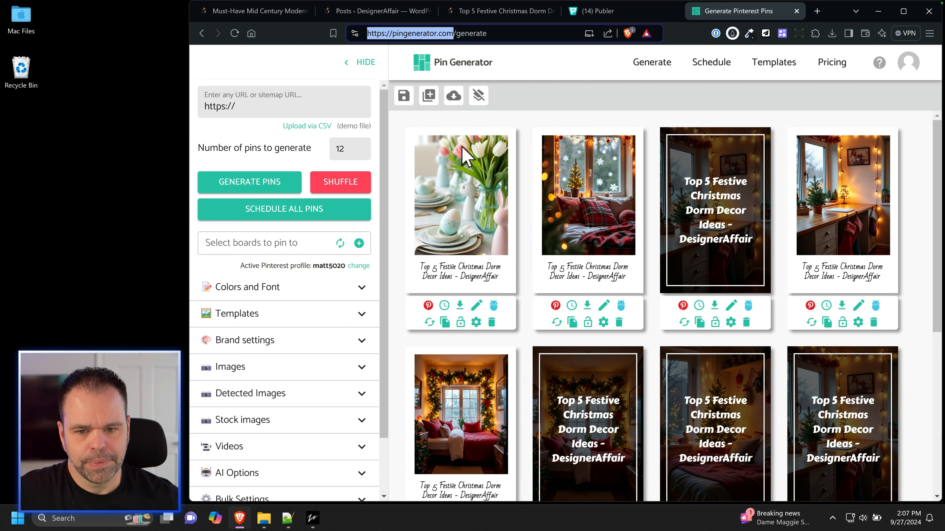
{"action": "left_click", "coordinate": [262, 104]}
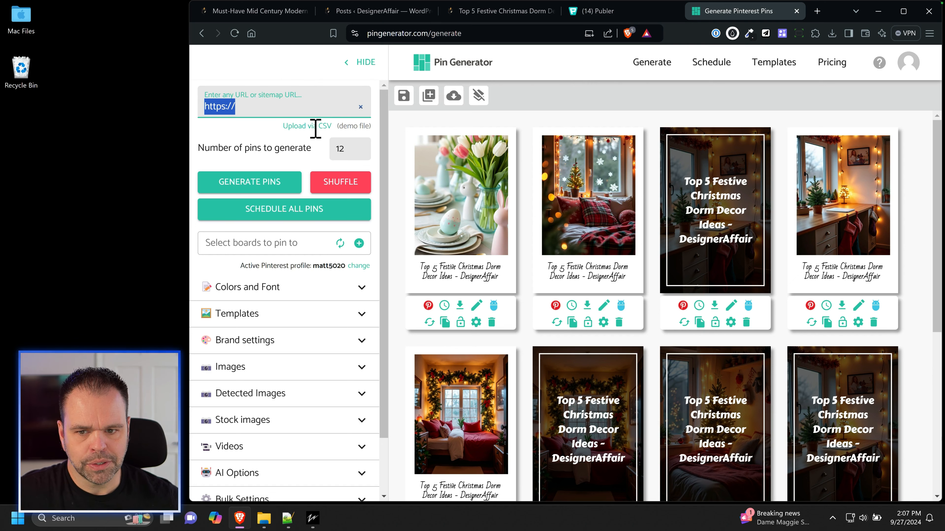
{"action": "left_click", "coordinate": [479, 15]}
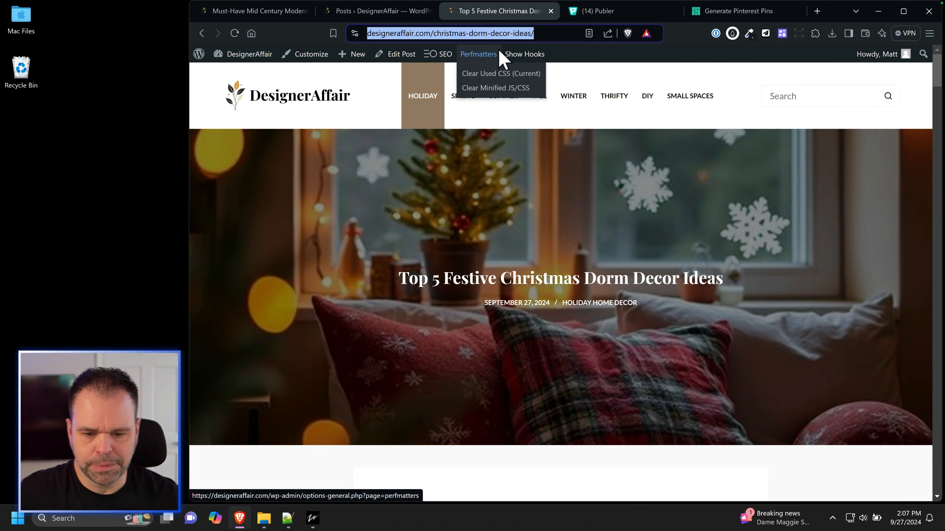
{"action": "key", "text": "ctrl+Tab"}
{"action": "type", "text": "https://designeraffair.com/christmas-dorm-decor-ideas/"}
{"action": "key", "text": "Return"}
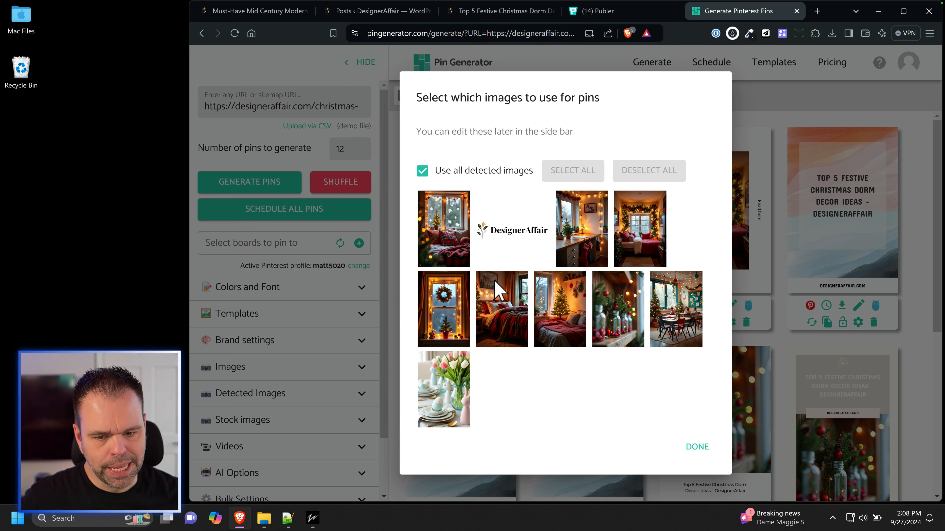
Step: Select five of the detected Christmas room images for the pins, leave out the logo and tulip table images, and close the image selection
{"action": "left_click", "coordinate": [439, 233]}
{"action": "left_click", "coordinate": [507, 302]}
{"action": "left_click", "coordinate": [614, 321]}
{"action": "left_click", "coordinate": [688, 318]}
{"action": "left_click", "coordinate": [443, 400]}
{"action": "left_click", "coordinate": [443, 399]}
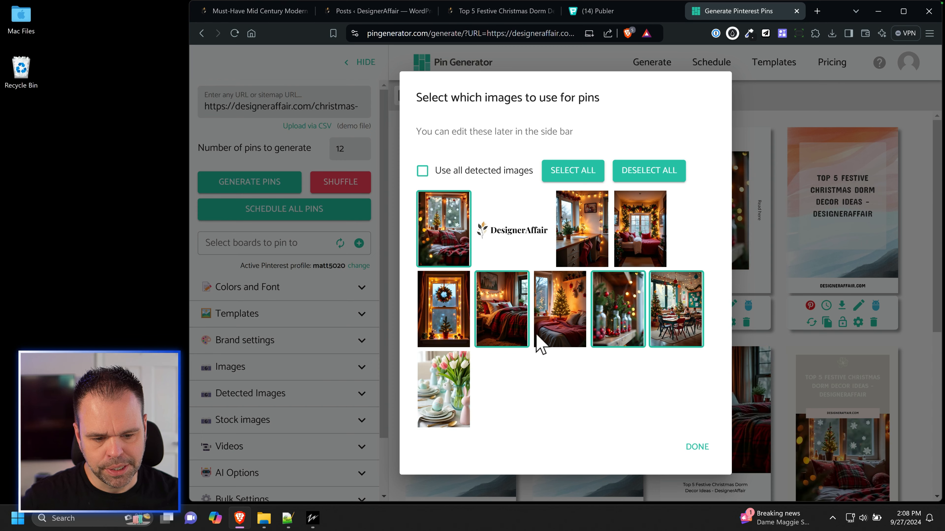
{"action": "left_click", "coordinate": [641, 233]}
{"action": "left_click", "coordinate": [763, 127]}
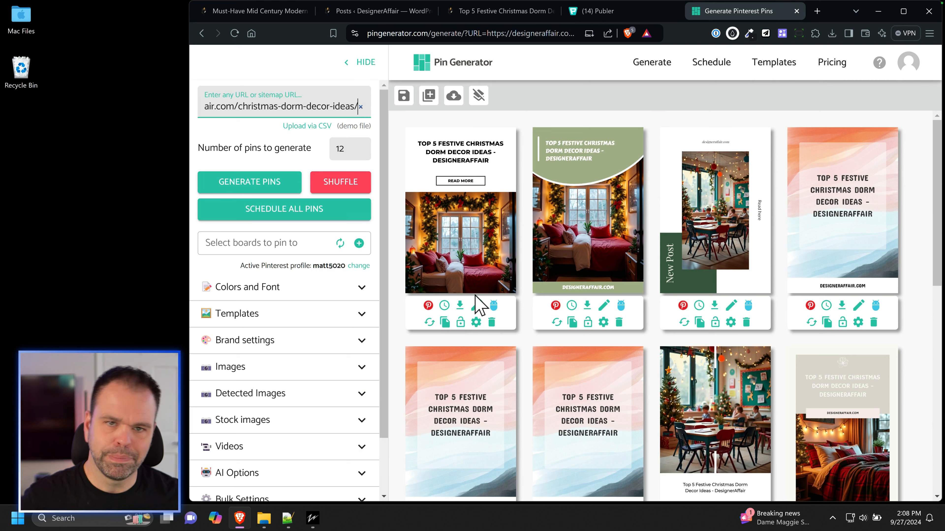
Step: Select the Image only, Center wave and Text overlay templates from the Basic pack and apply them to the pins
{"action": "left_click", "coordinate": [262, 315]}
{"action": "left_click", "coordinate": [274, 401]}
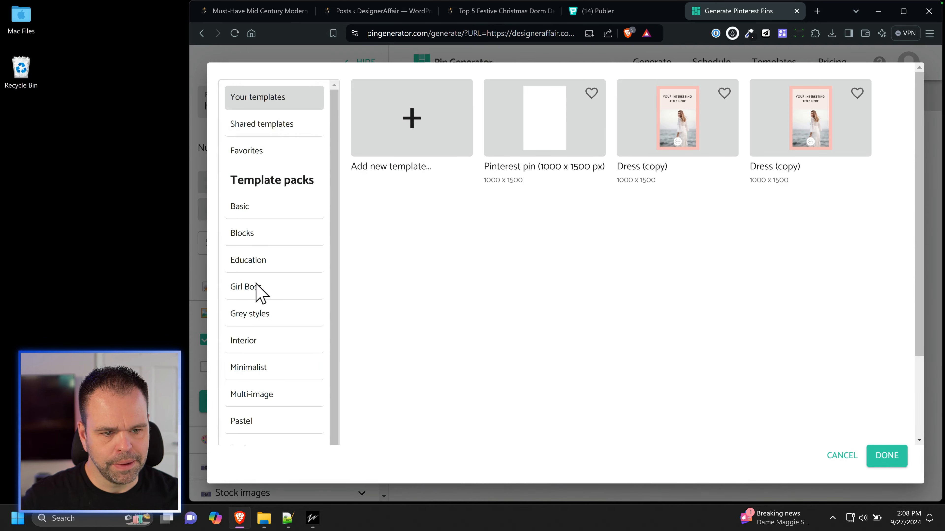
{"action": "left_click", "coordinate": [264, 212]}
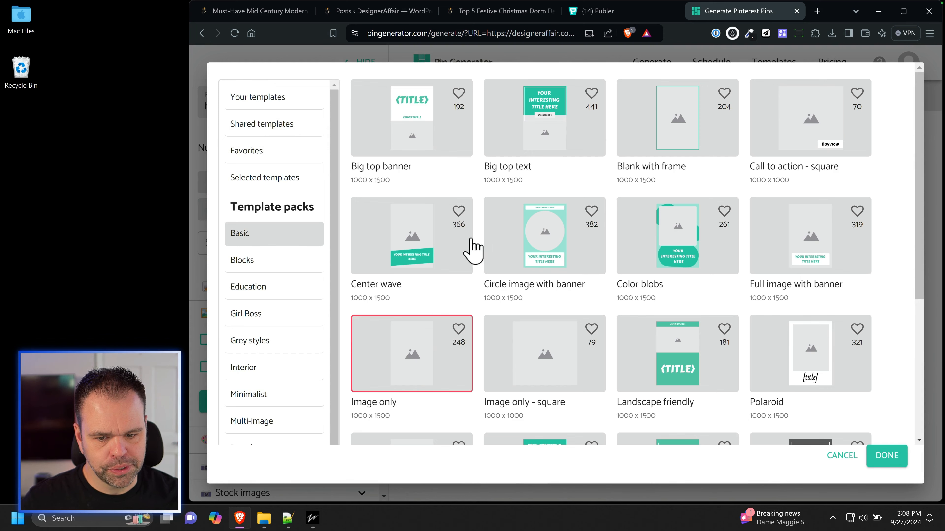
{"action": "left_click", "coordinate": [414, 247]}
{"action": "scroll", "coordinate": [553, 333], "scroll_direction": "down", "scroll_amount": 2}
{"action": "scroll", "coordinate": [553, 332], "scroll_direction": "down", "scroll_amount": 3}
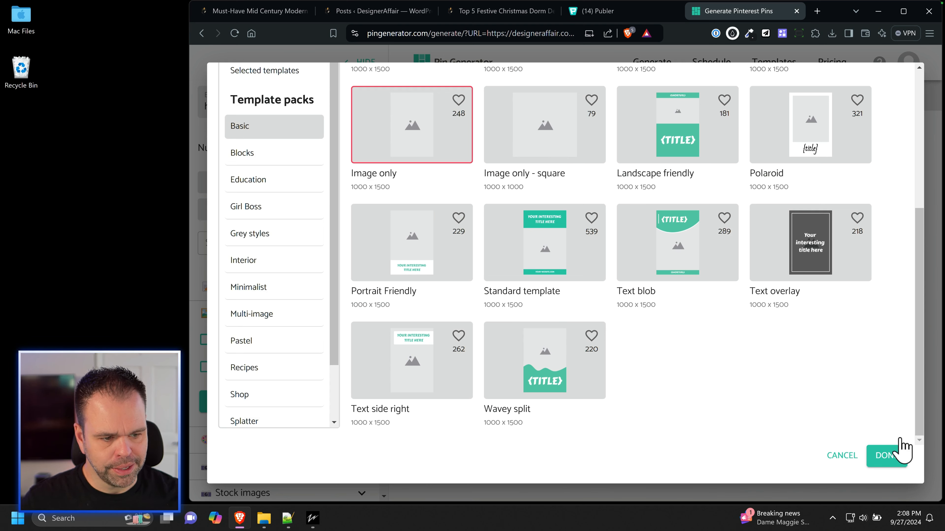
{"action": "left_click", "coordinate": [829, 275]}
{"action": "left_click", "coordinate": [882, 465]}
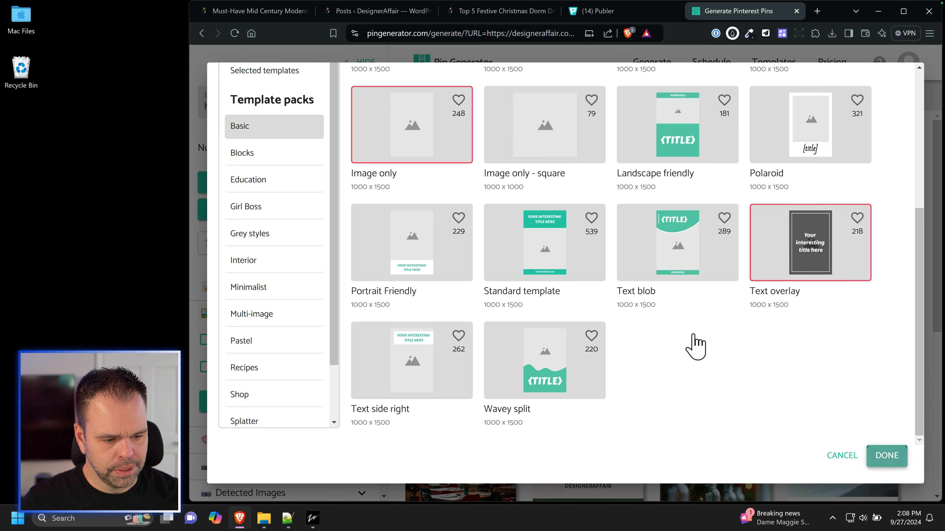
Step: Look over the generated pins and change their color palette to pastel purple, pinks and blues
{"action": "scroll", "coordinate": [569, 372], "scroll_direction": "down", "scroll_amount": 3}
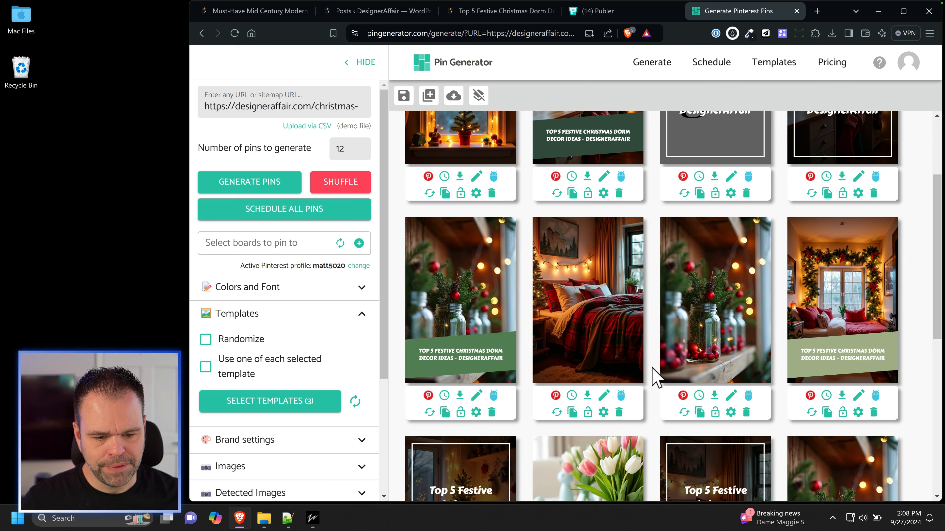
{"action": "scroll", "coordinate": [671, 398], "scroll_direction": "down", "scroll_amount": 5}
{"action": "scroll", "coordinate": [669, 428], "scroll_direction": "up", "scroll_amount": 8}
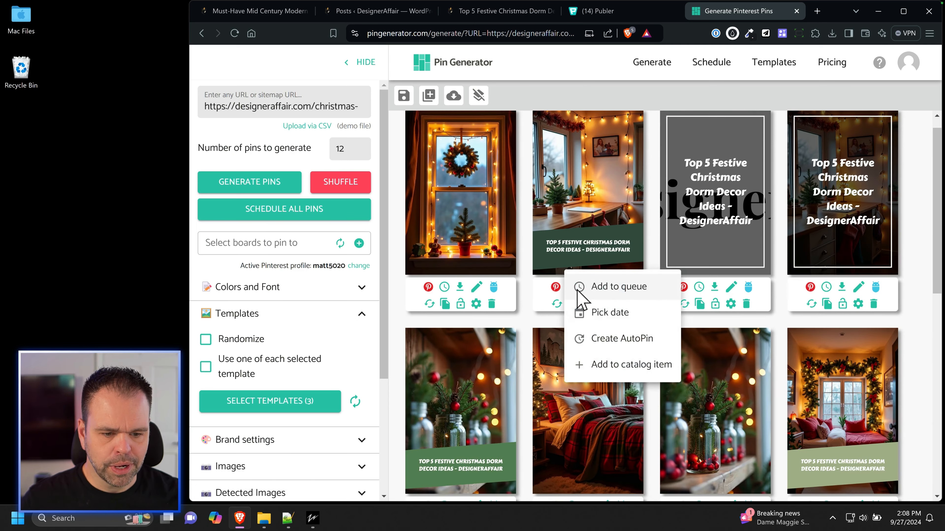
{"action": "left_click", "coordinate": [360, 316]}
{"action": "scroll", "coordinate": [289, 374], "scroll_direction": "down", "scroll_amount": 2}
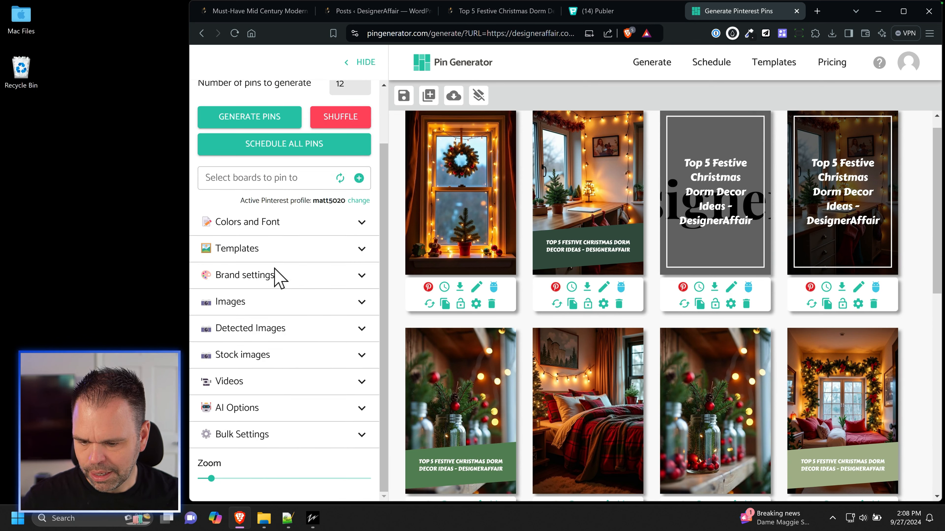
{"action": "left_click", "coordinate": [293, 227]}
{"action": "left_click", "coordinate": [293, 253]}
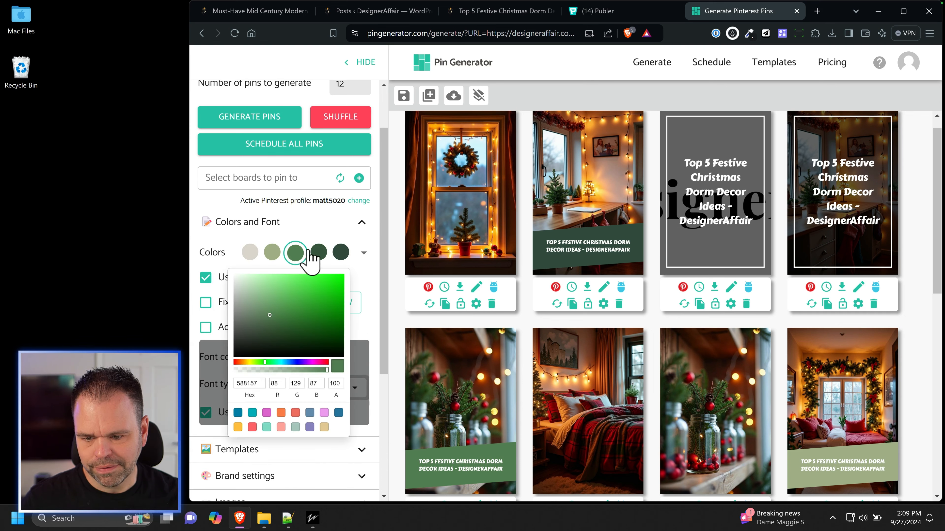
{"action": "left_click", "coordinate": [309, 256]}
{"action": "scroll", "coordinate": [643, 397], "scroll_direction": "down", "scroll_amount": 5}
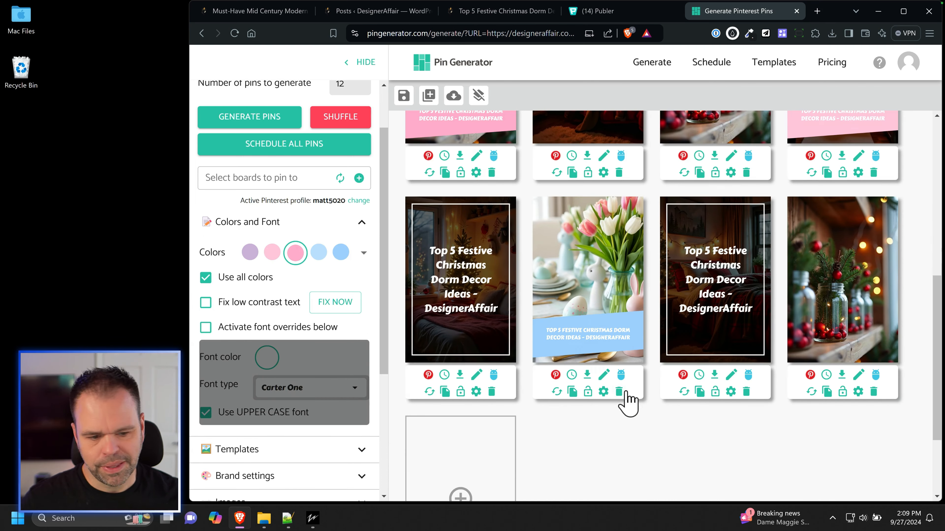
Step: Delete the pin made from the site logo and the pin made from the tulip table image
{"action": "scroll", "coordinate": [627, 396], "scroll_direction": "up", "scroll_amount": 5}
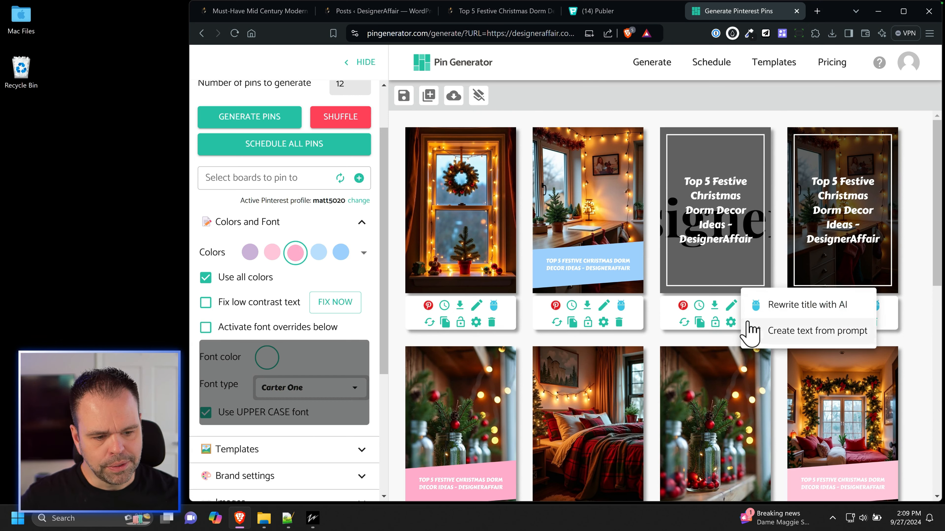
{"action": "left_click", "coordinate": [746, 323]}
{"action": "scroll", "coordinate": [601, 369], "scroll_direction": "down", "scroll_amount": 6}
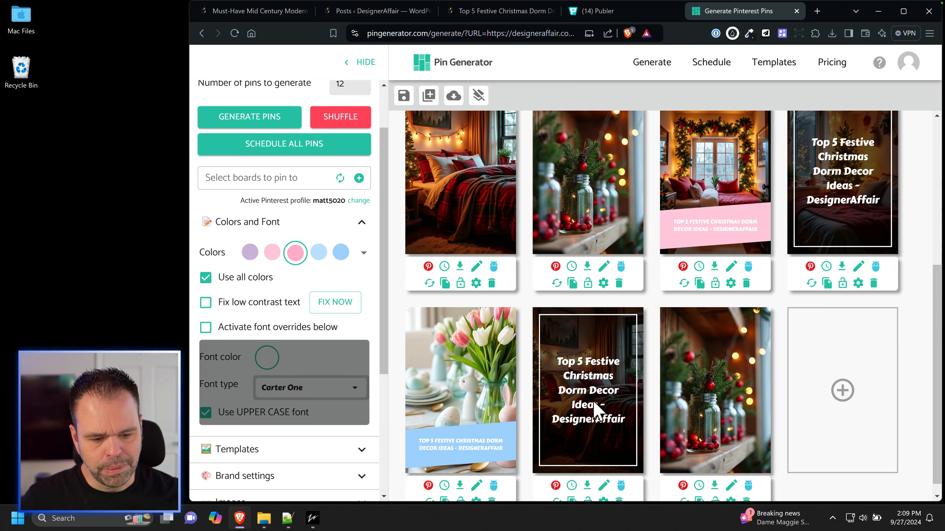
{"action": "left_click", "coordinate": [492, 490]}
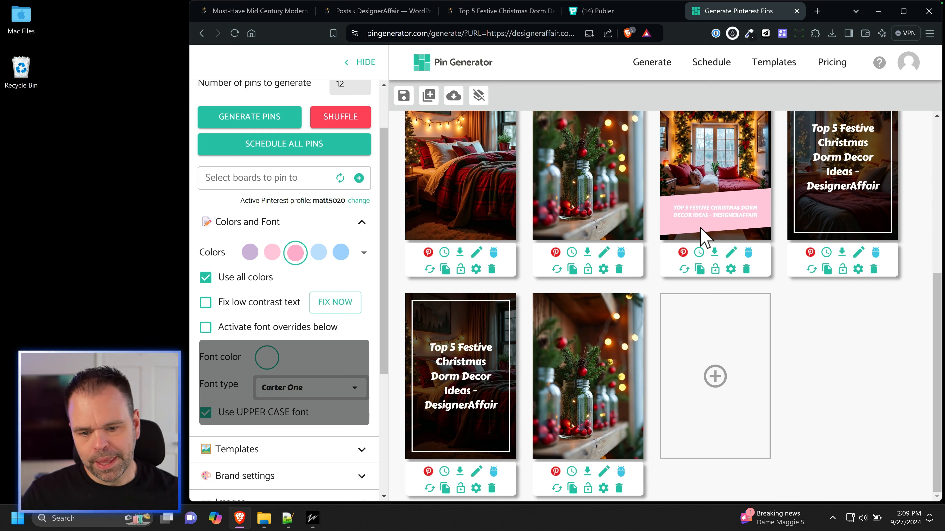
Step: View the scheduling options of the pin with the jars of red ornaments
{"action": "left_click", "coordinate": [572, 253]}
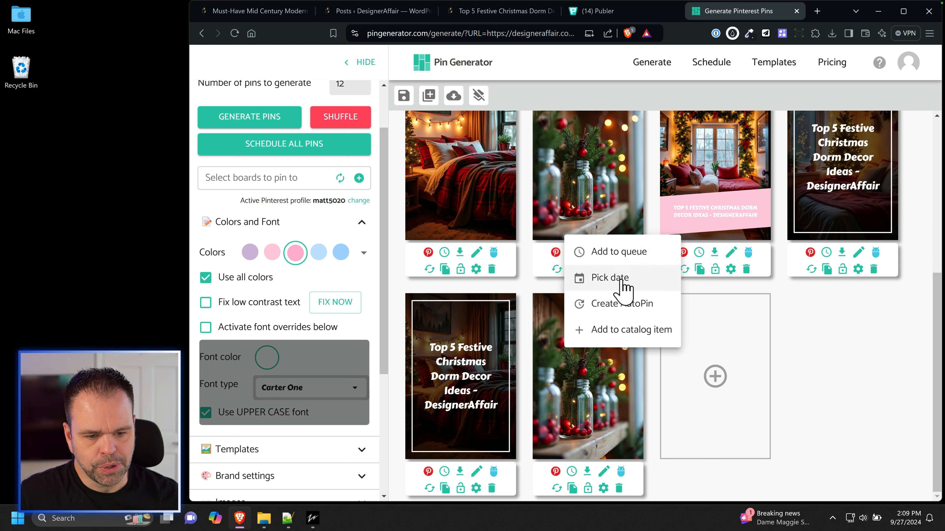
{"action": "left_click", "coordinate": [615, 252]}
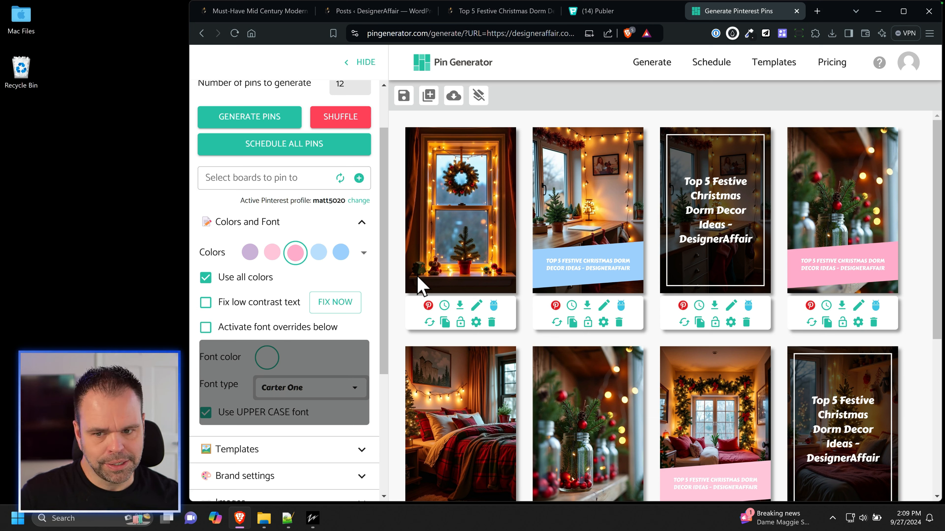
Step: Download the CSV upload demo file, examine its columns and the empty rows below the sample in Excel, and close the file
{"action": "scroll", "coordinate": [375, 242], "scroll_direction": "up", "scroll_amount": 2}
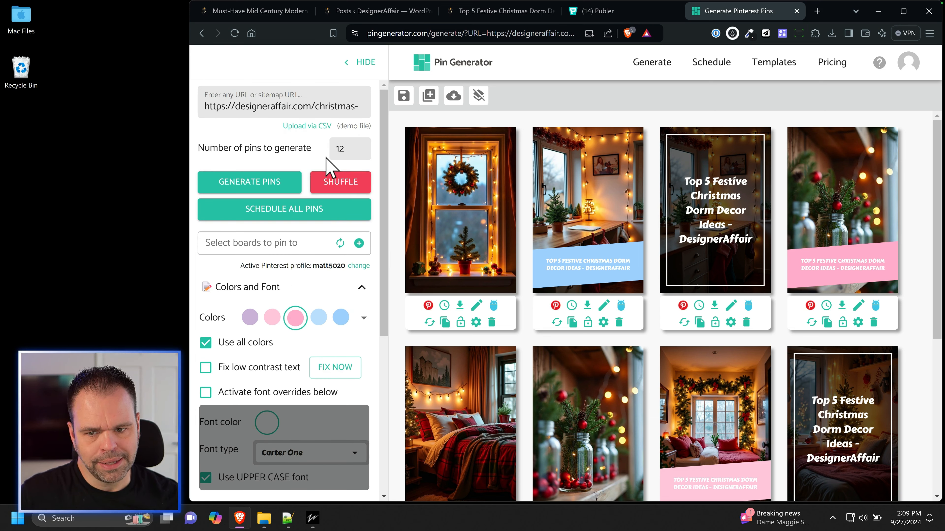
{"action": "left_click", "coordinate": [353, 126]}
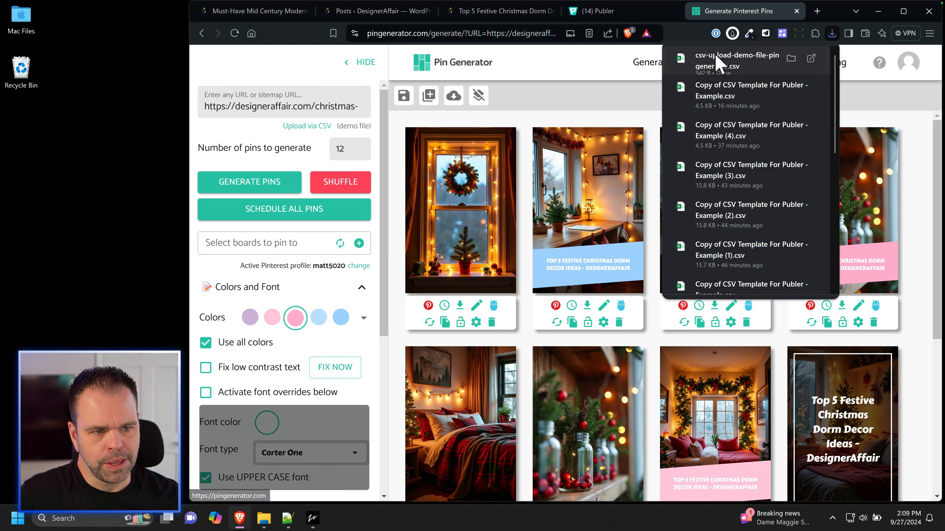
{"action": "left_click", "coordinate": [707, 67]}
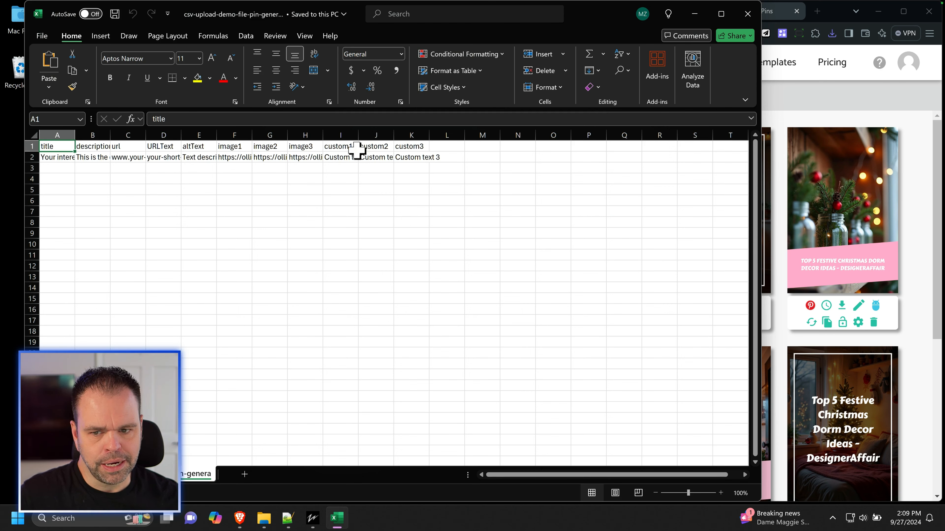
{"action": "left_click_drag", "start_coordinate": [424, 166], "coordinate": [16, 258]}
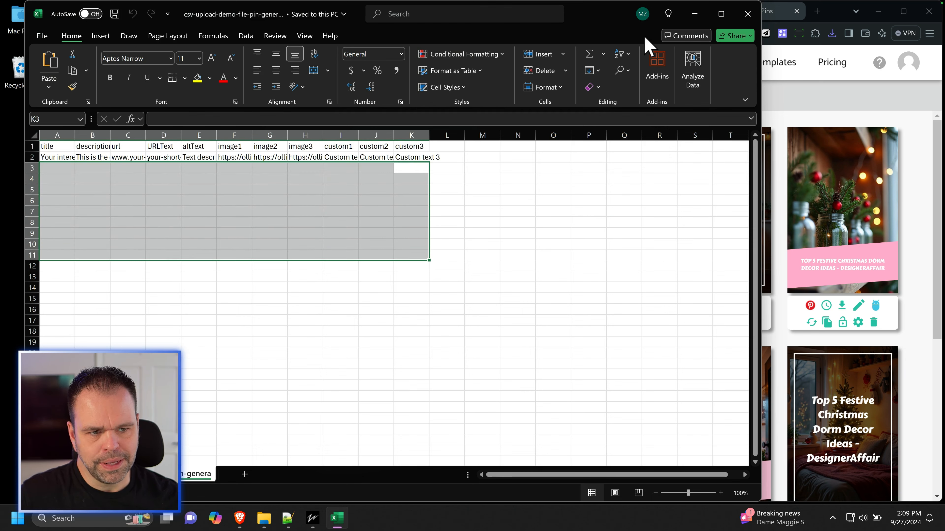
{"action": "left_click", "coordinate": [748, 14]}
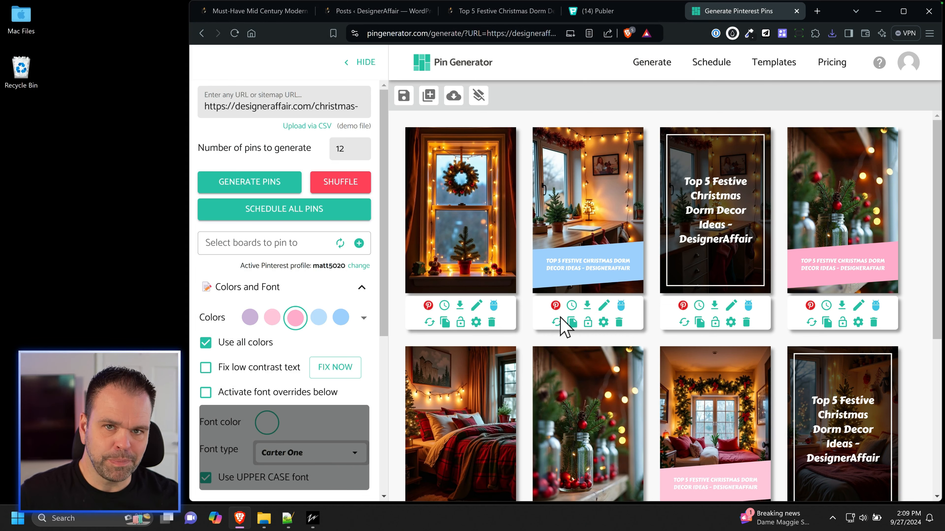
Step: Look over the remaining pins and the detected images settings
{"action": "scroll", "coordinate": [564, 367], "scroll_direction": "down", "scroll_amount": 5}
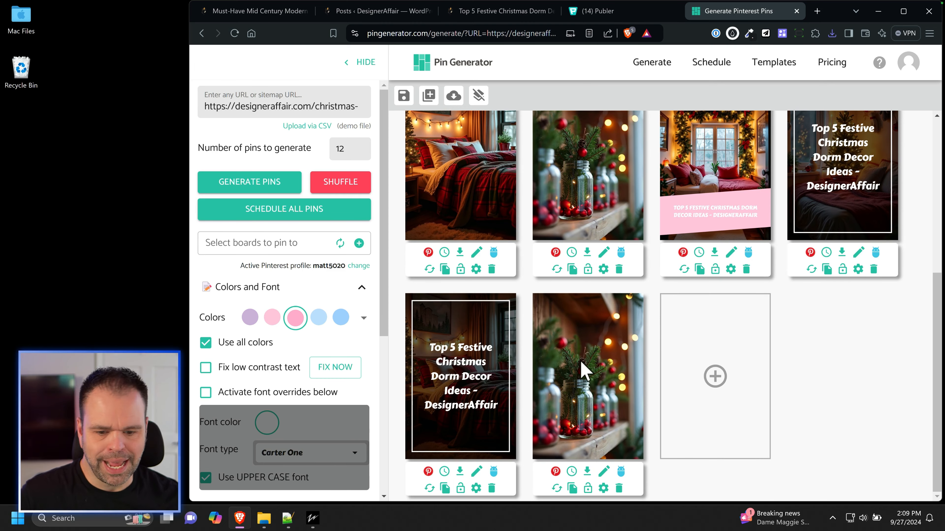
{"action": "scroll", "coordinate": [333, 365], "scroll_direction": "down", "scroll_amount": 5}
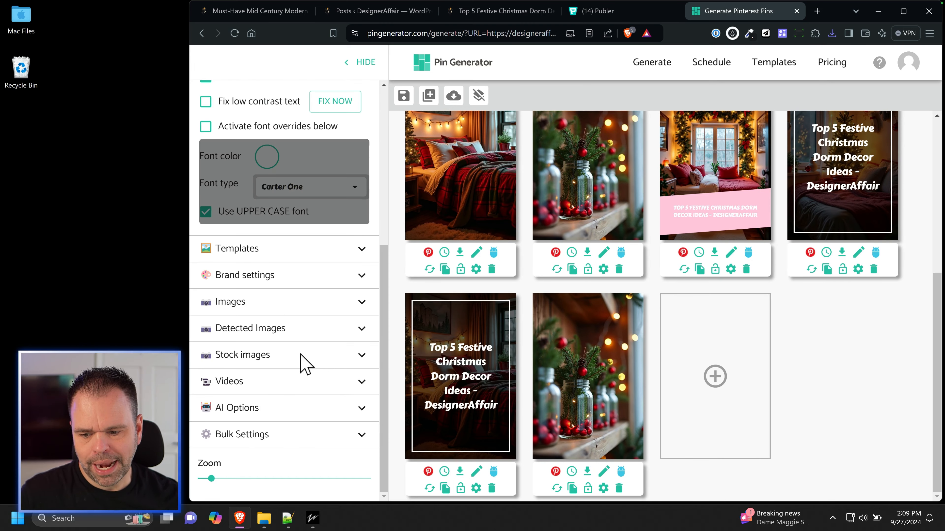
{"action": "left_click", "coordinate": [274, 329]}
{"action": "left_click", "coordinate": [329, 333]}
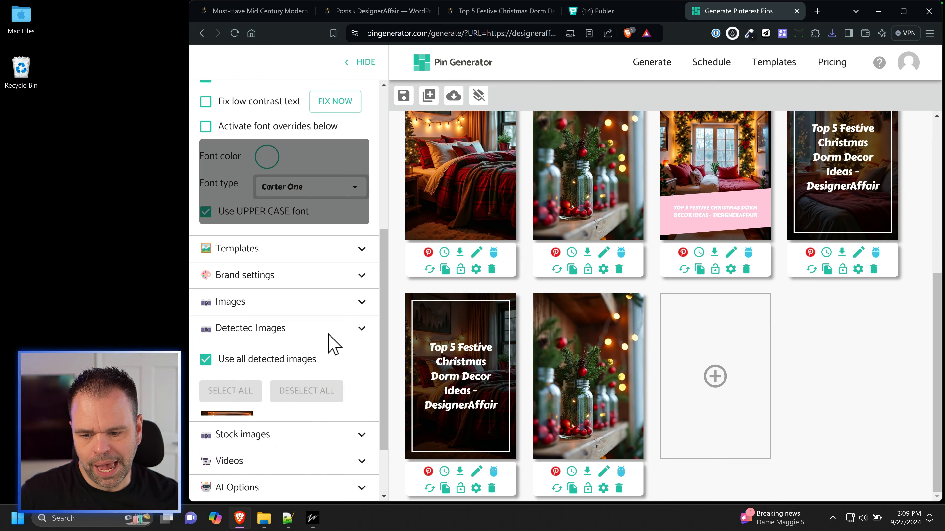
{"action": "scroll", "coordinate": [572, 404], "scroll_direction": "up", "scroll_amount": 5}
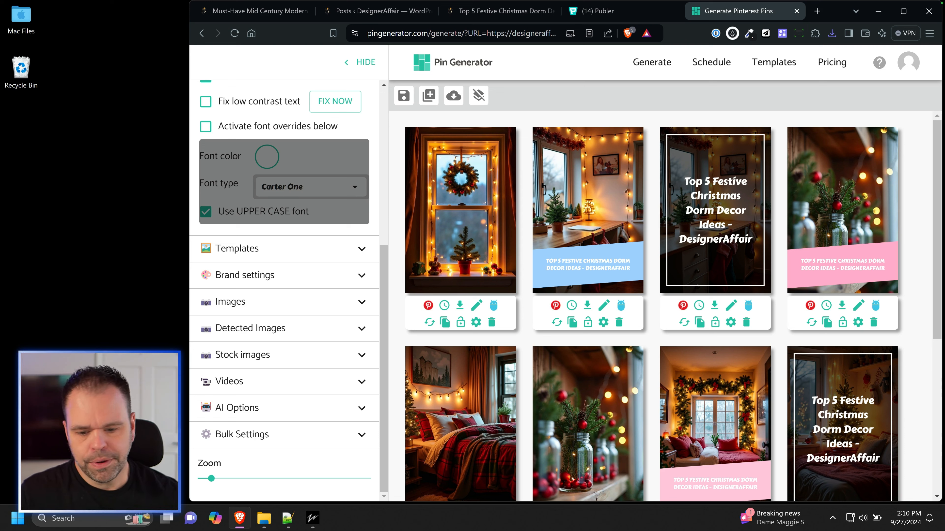
Step: Switch to ZimmWriter and open the Bulk AI Image Generator from its AI Vault
{"action": "left_click", "coordinate": [313, 518]}
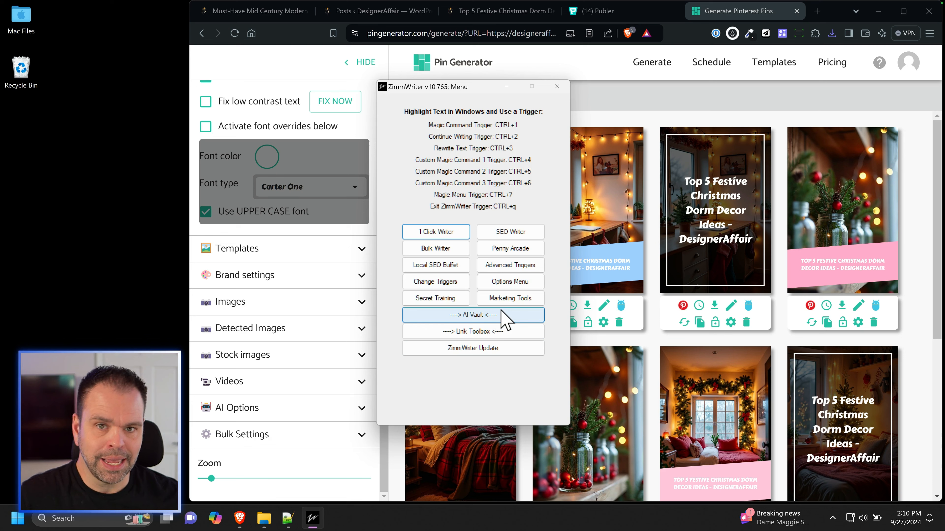
{"action": "left_click", "coordinate": [482, 316]}
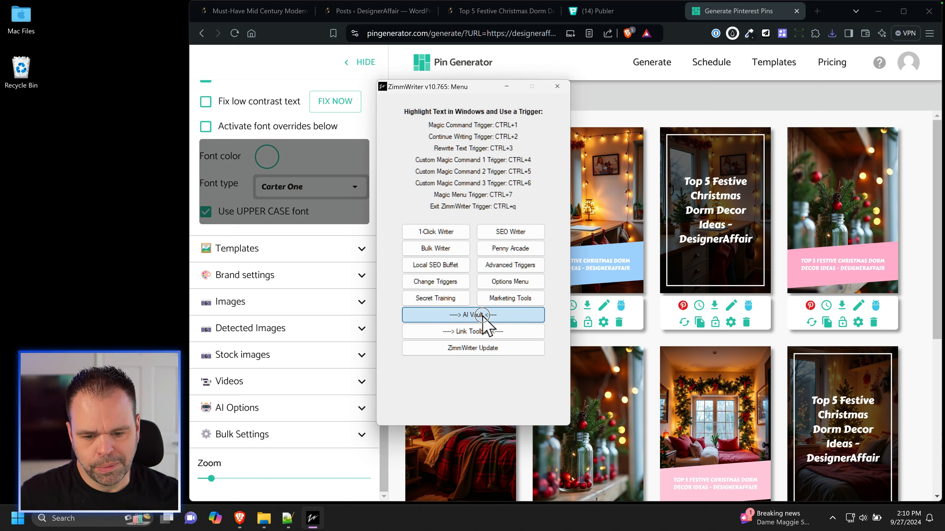
{"action": "left_click", "coordinate": [470, 175]}
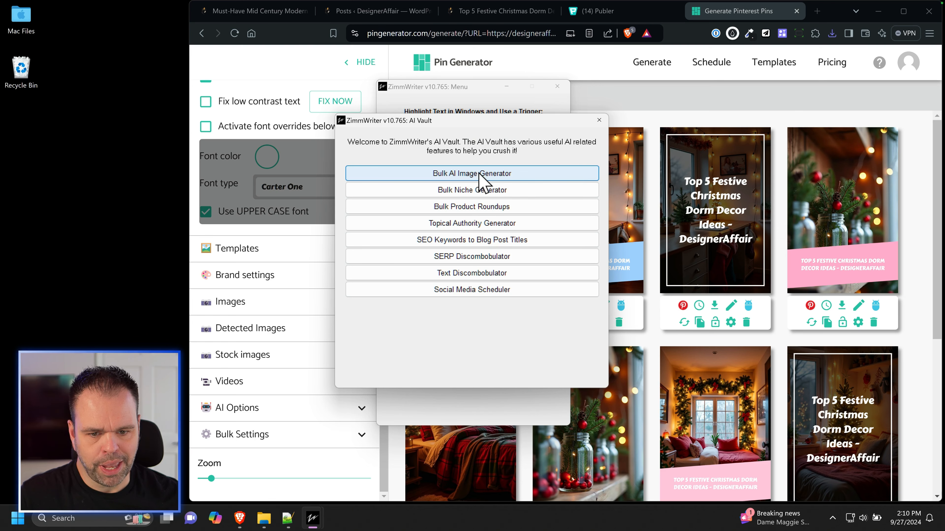
{"action": "left_click_drag", "start_coordinate": [511, 93], "coordinate": [625, 109]}
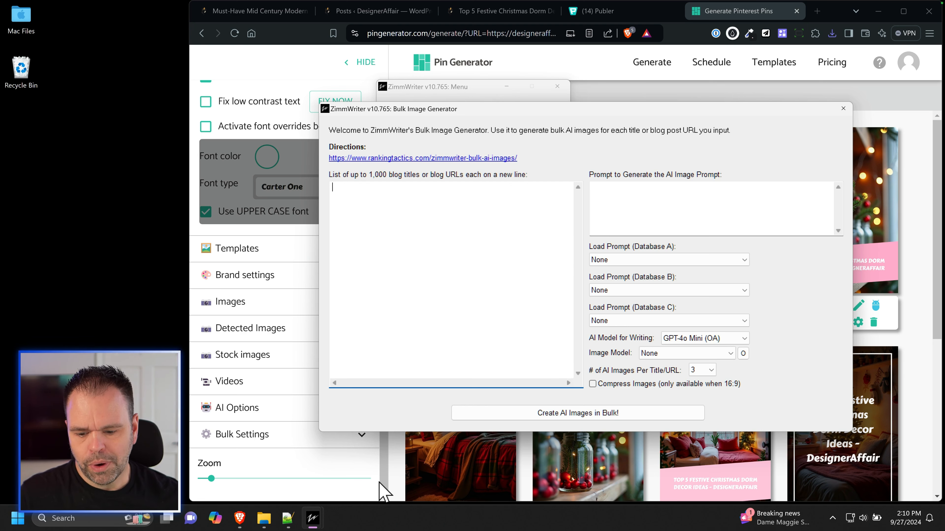
Step: Copy the title "Top 5 Festive Christmas Dorm Decor Ideas" from the blog article into the Bulk Image Generator's list of blog titles
{"action": "left_click", "coordinate": [468, 10]}
{"action": "left_click_drag", "start_coordinate": [723, 286], "coordinate": [398, 283]}
{"action": "key", "text": "ctrl+c"}
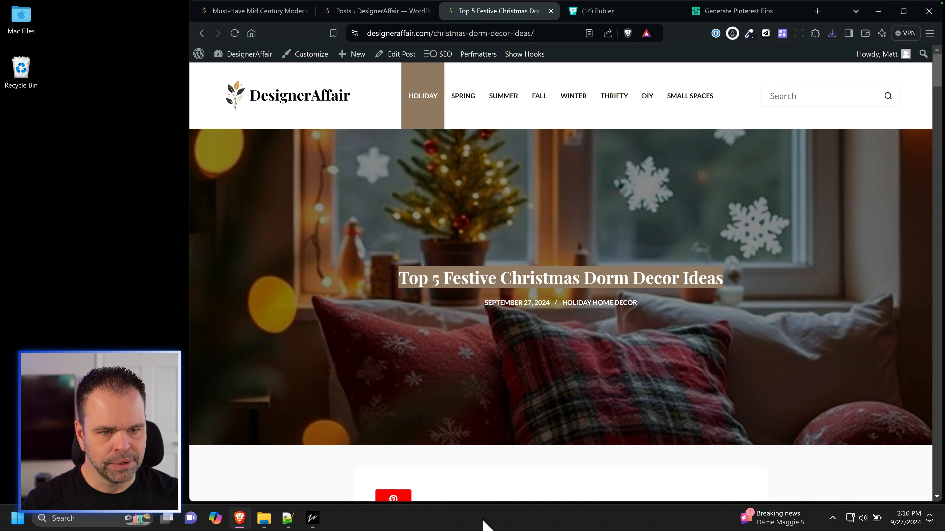
{"action": "mouse_move", "coordinate": [315, 526]}
{"action": "left_click", "coordinate": [346, 475]}
{"action": "left_click", "coordinate": [380, 206]}
{"action": "key", "text": "ctrl+v"}
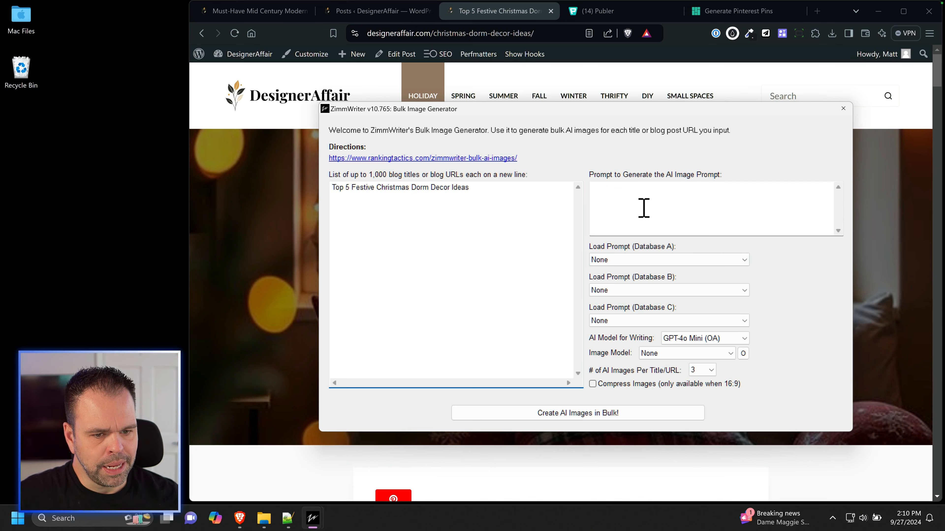
Step: Switch to Notepad++ and examine the social media image prompt, especially its opening phrase, {title} placeholders and uppercase note
{"action": "left_click", "coordinate": [288, 518]}
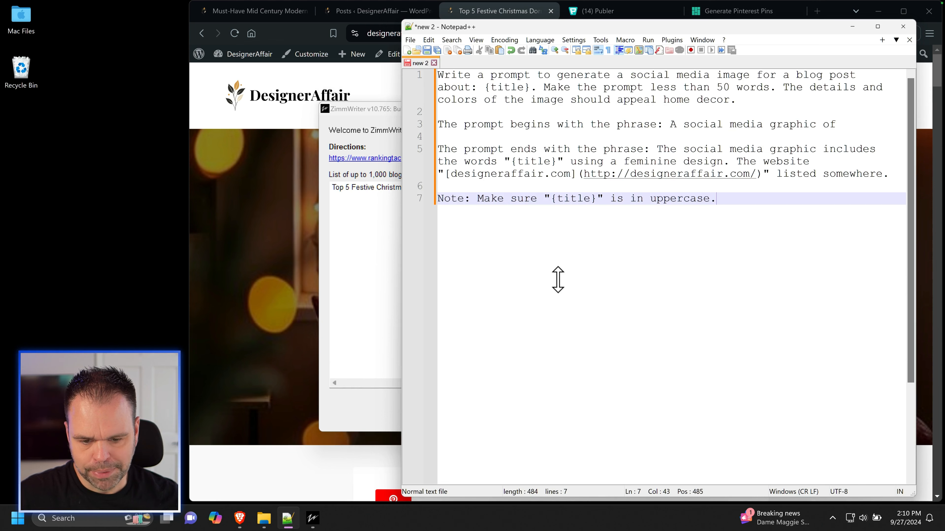
{"action": "left_click_drag", "start_coordinate": [749, 206], "coordinate": [420, 61]}
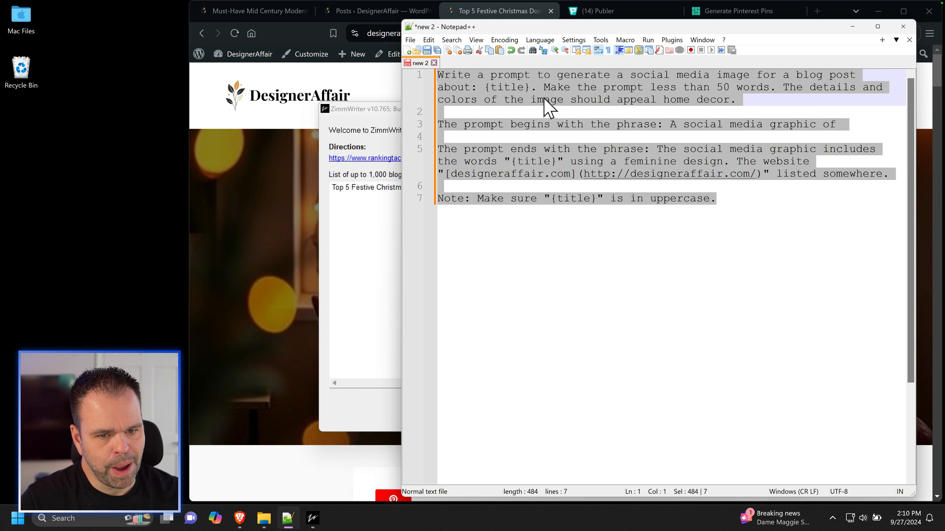
{"action": "left_click", "coordinate": [829, 128]}
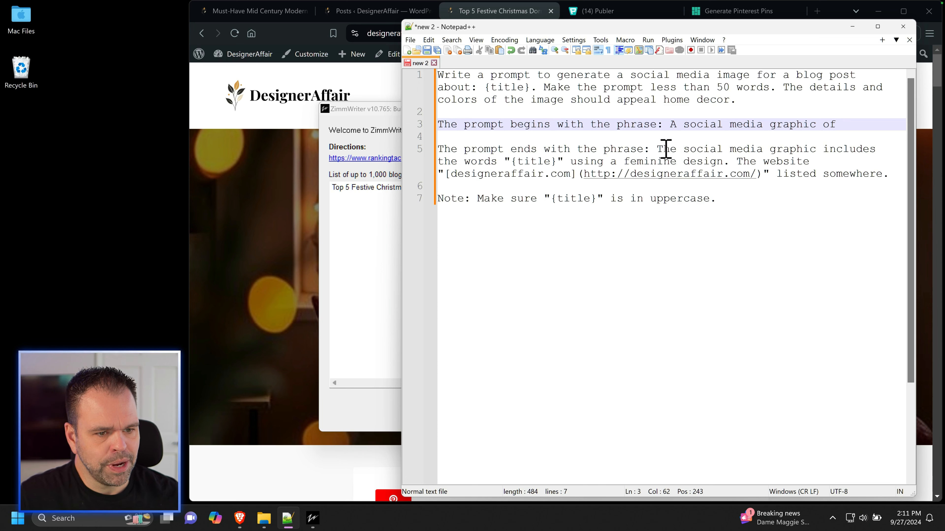
{"action": "left_click_drag", "start_coordinate": [511, 161], "coordinate": [556, 162]}
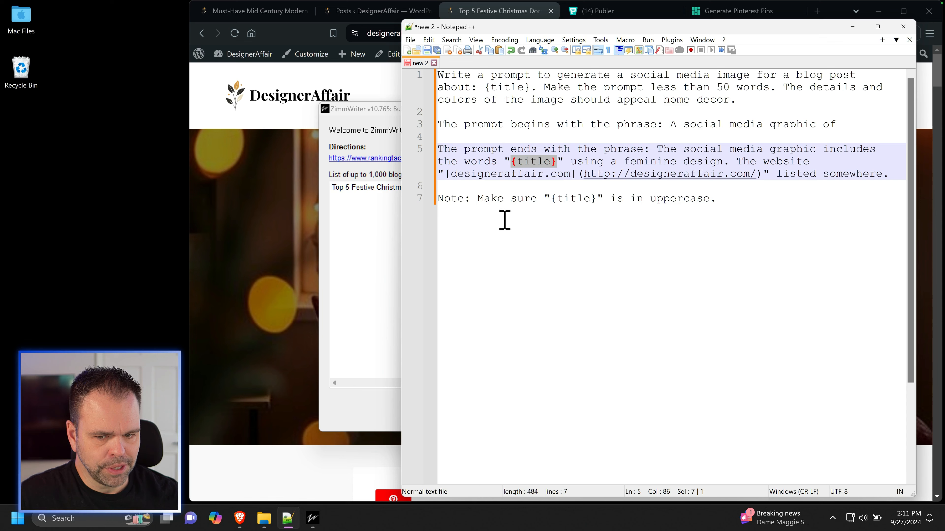
{"action": "left_click_drag", "start_coordinate": [551, 199], "coordinate": [593, 201]}
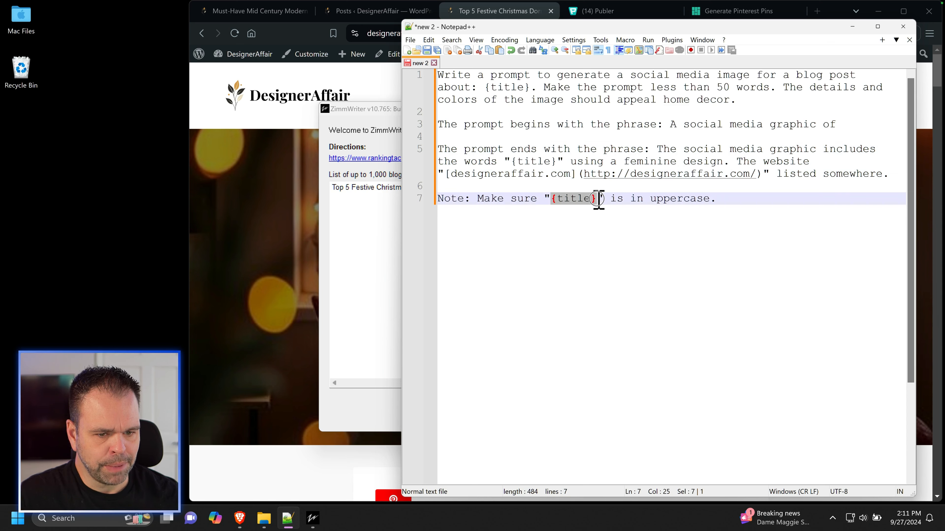
{"action": "left_click", "coordinate": [615, 200]}
{"action": "left_click_drag", "start_coordinate": [557, 162], "coordinate": [517, 161]}
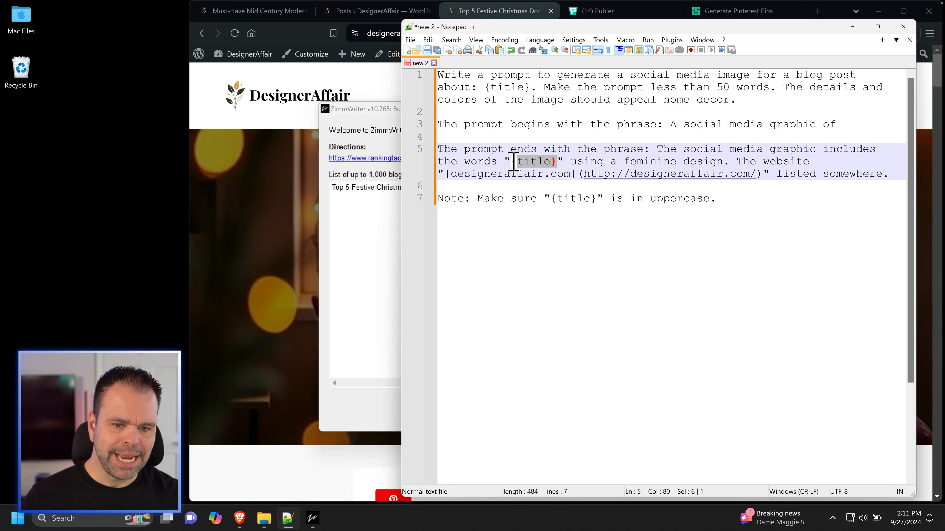
{"action": "left_click_drag", "start_coordinate": [513, 162], "coordinate": [557, 162]}
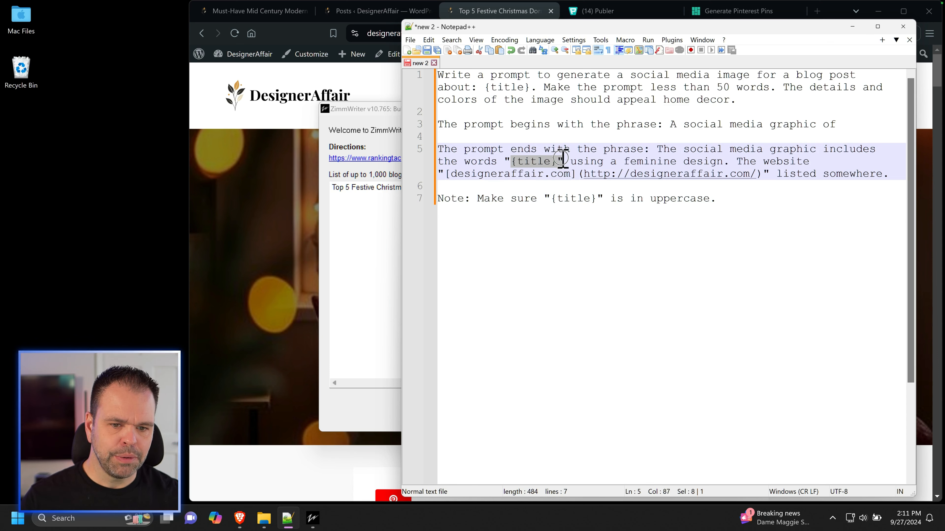
{"action": "left_click", "coordinate": [518, 162]}
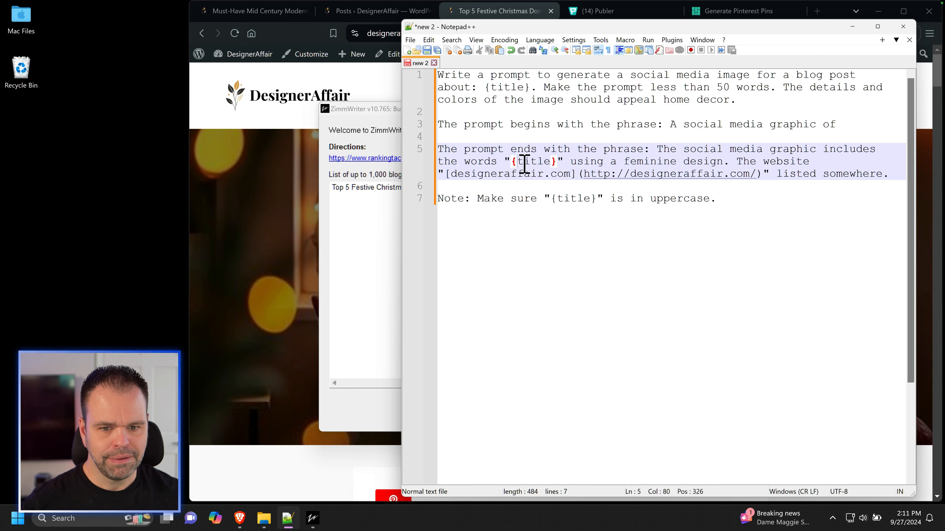
{"action": "left_click_drag", "start_coordinate": [516, 162], "coordinate": [556, 162]}
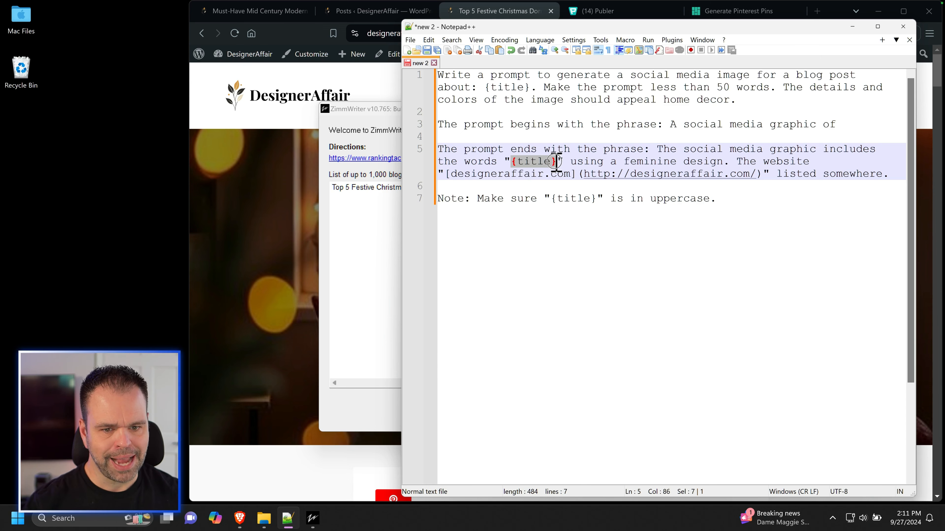
Step: Copy the article title "Must-Have Mid Century Modern Christmas Decor Ideas" onto the second line of the blog title list, without a blank line between
{"action": "left_click", "coordinate": [371, 219]}
{"action": "left_click", "coordinate": [296, 11]}
{"action": "scroll", "coordinate": [302, 117], "scroll_direction": "up", "scroll_amount": 15}
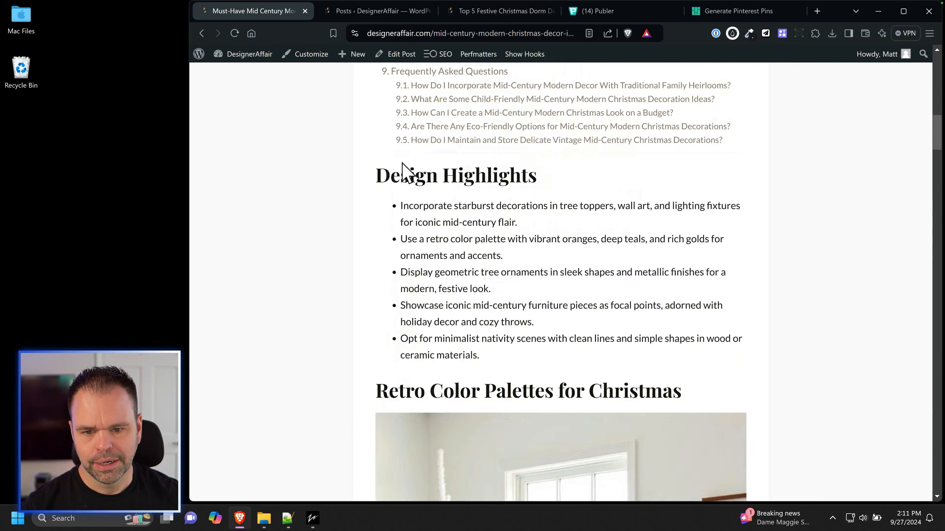
{"action": "left_click_drag", "start_coordinate": [608, 302], "coordinate": [336, 278]}
{"action": "key", "text": "ctrl+c"}
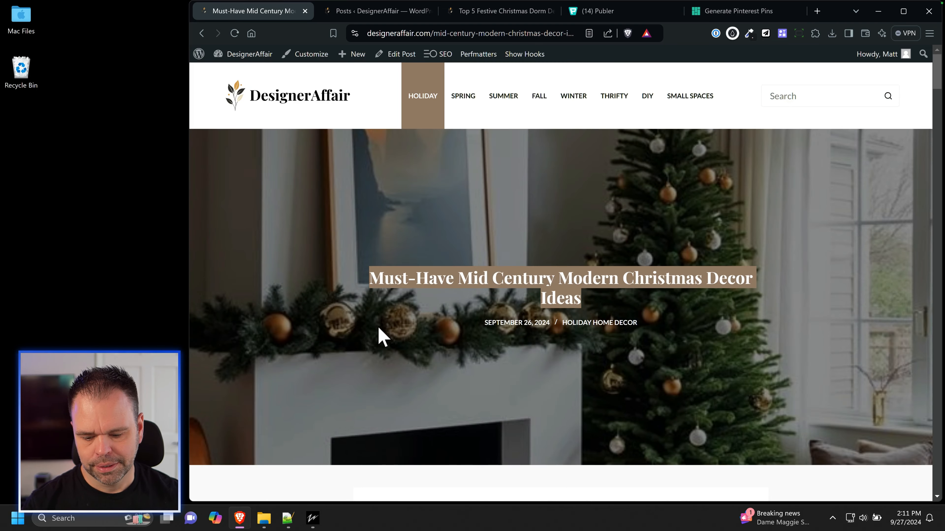
{"action": "mouse_move", "coordinate": [313, 518]}
{"action": "left_click", "coordinate": [342, 486]}
{"action": "left_click", "coordinate": [544, 231]}
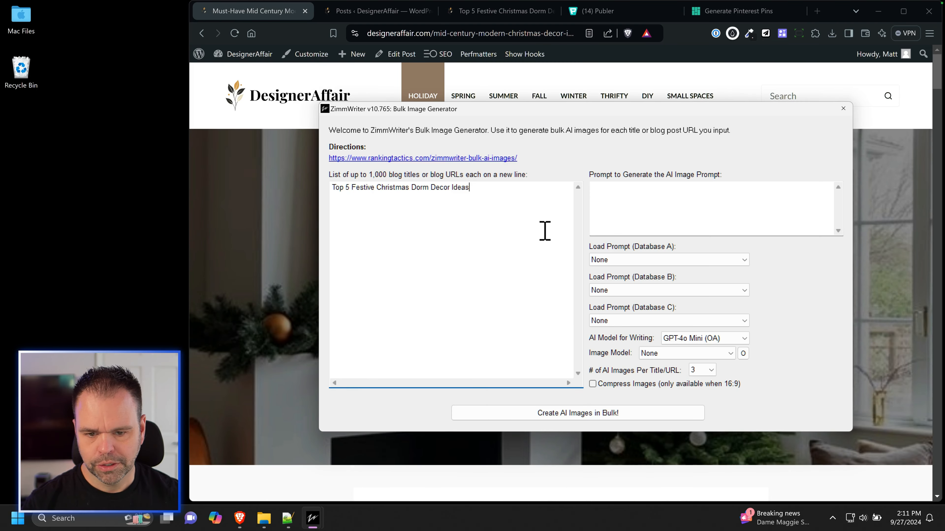
{"action": "key", "text": "Return"}
{"action": "key", "text": "ctrl+v"}
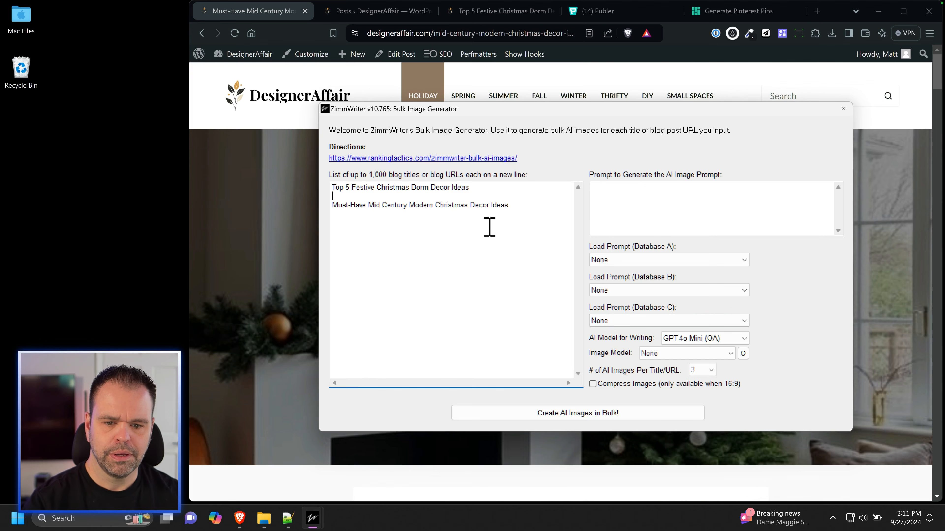
{"action": "key", "text": "BackSpace"}
Step: Copy the whole social media image prompt from Notepad++ into ZimmWriter's prompt for generating the AI image prompt
{"action": "left_click", "coordinate": [288, 518]}
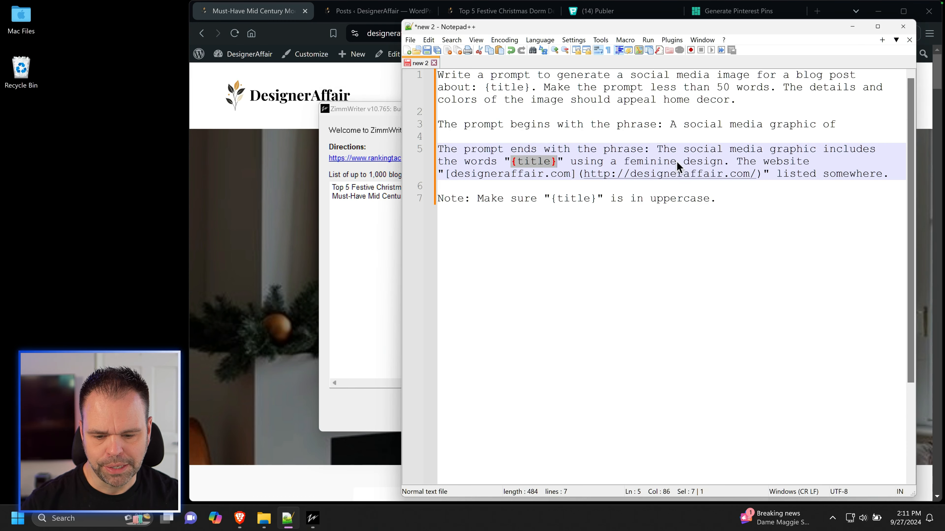
{"action": "left_click_drag", "start_coordinate": [721, 198], "coordinate": [402, 81]}
{"action": "key", "text": "ctrl+c"}
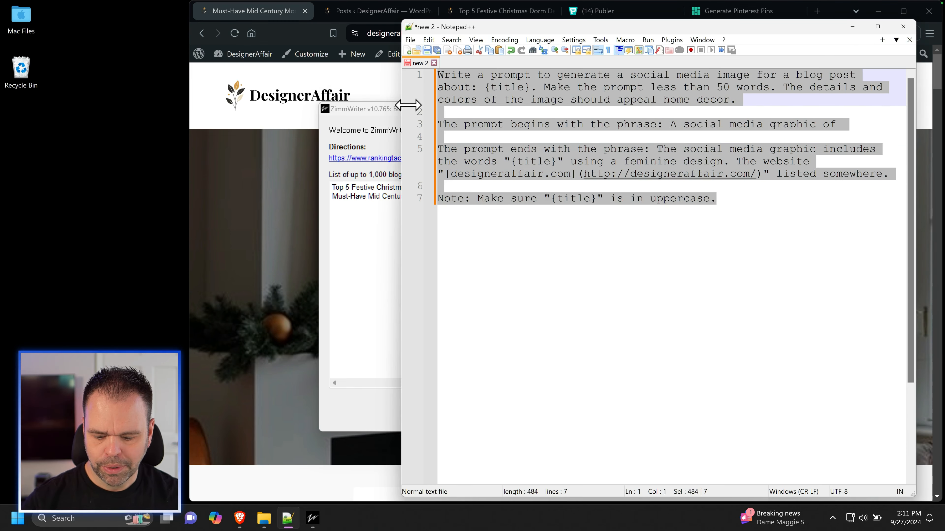
{"action": "left_click", "coordinate": [380, 120]}
{"action": "left_click", "coordinate": [652, 205]}
{"action": "key", "text": "ctrl+v"}
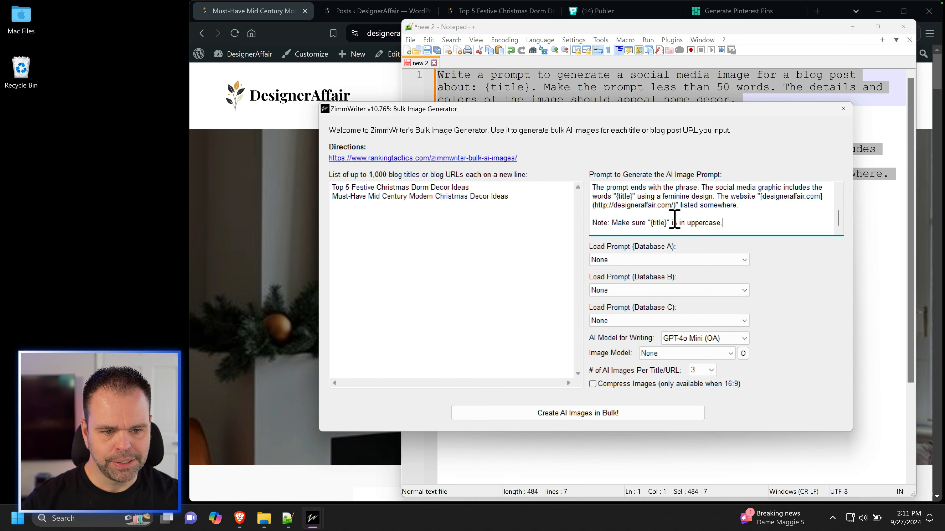
{"action": "scroll", "coordinate": [673, 222], "scroll_direction": "up", "scroll_amount": 5}
{"action": "scroll", "coordinate": [666, 218], "scroll_direction": "down", "scroll_amount": 5}
{"action": "left_click", "coordinate": [624, 270]}
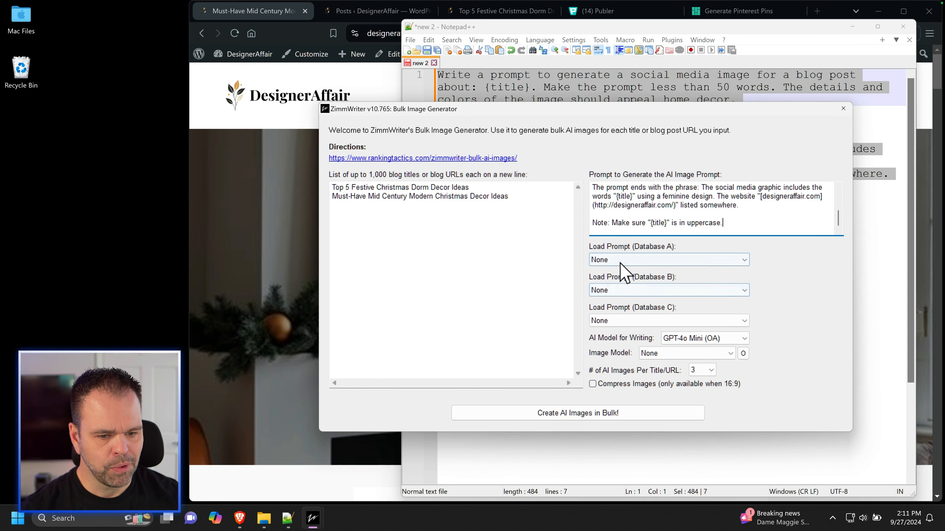
{"action": "left_click", "coordinate": [773, 276]}
{"action": "left_click", "coordinate": [718, 294]}
{"action": "left_click", "coordinate": [771, 296]}
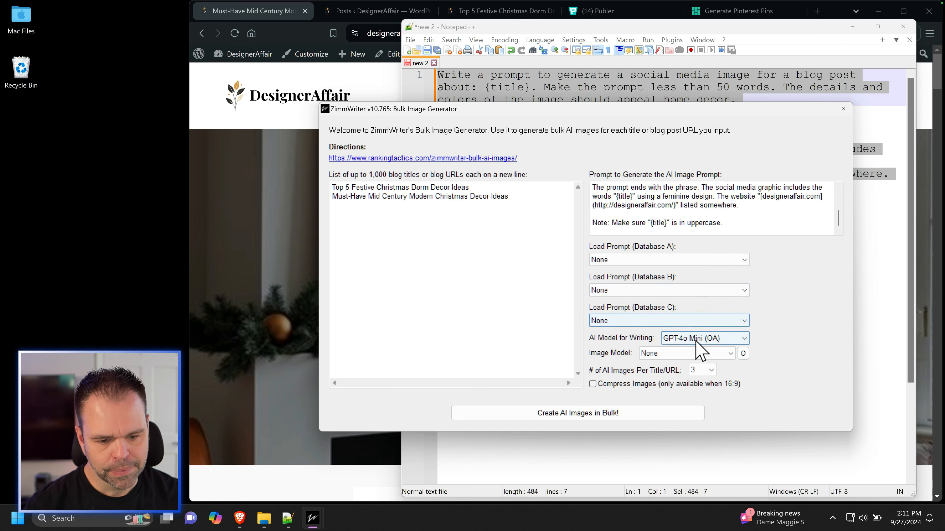
Step: Set the AI model for writing to Claude-3.5 Sonnet (ANT) and the image model to flux dev $.030/img (R)
{"action": "left_click", "coordinate": [705, 339]}
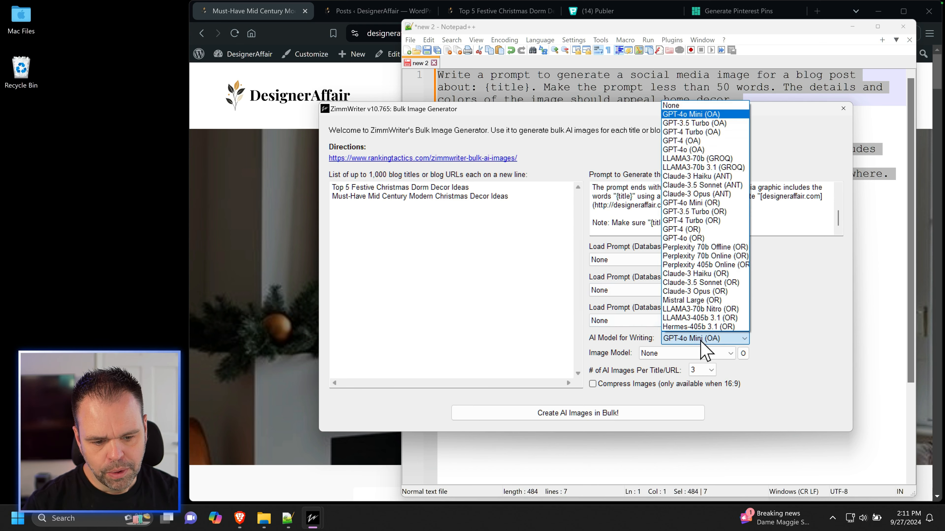
{"action": "left_click", "coordinate": [691, 186]}
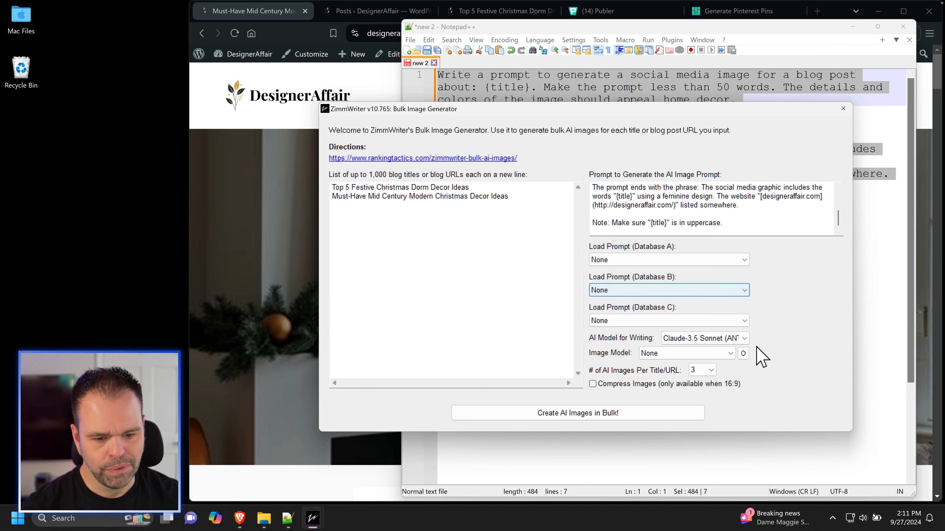
{"action": "left_click", "coordinate": [729, 353]}
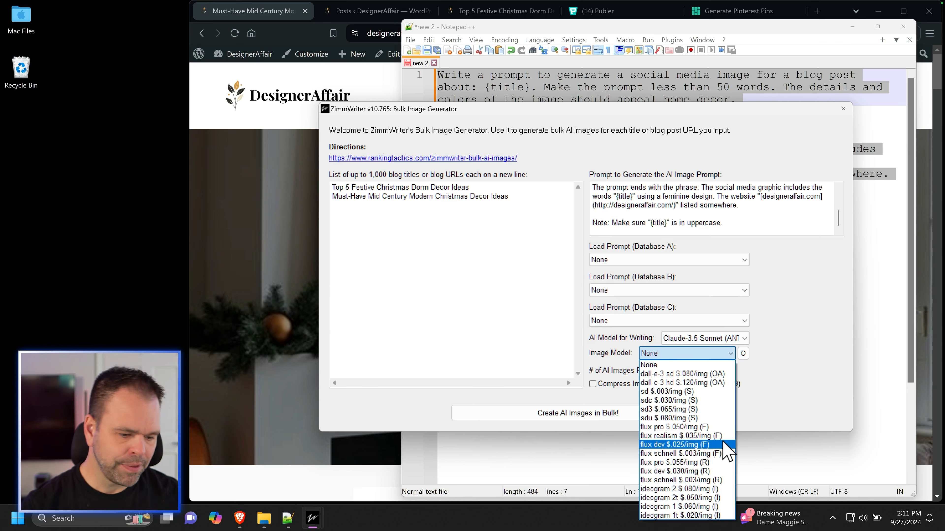
{"action": "left_click_drag", "start_coordinate": [693, 110], "coordinate": [650, 53]}
{"action": "left_click", "coordinate": [648, 296]}
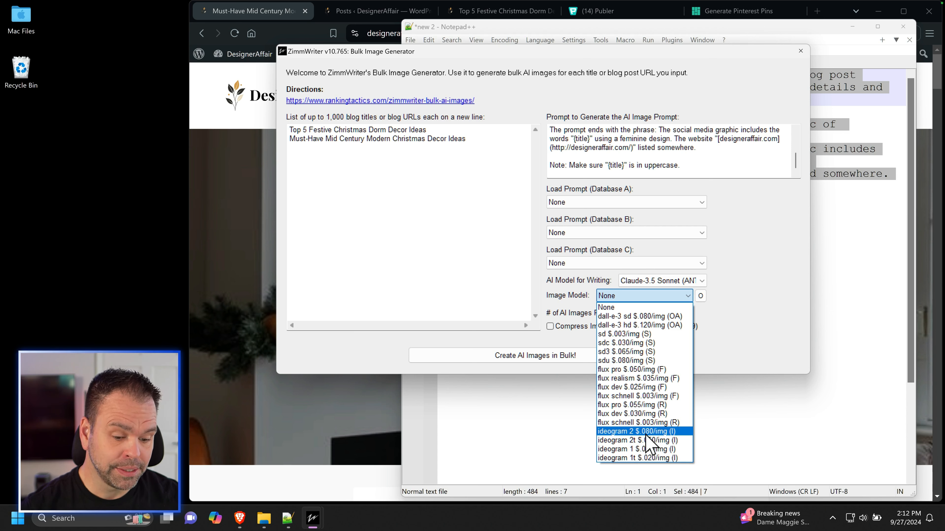
{"action": "left_click", "coordinate": [629, 414]}
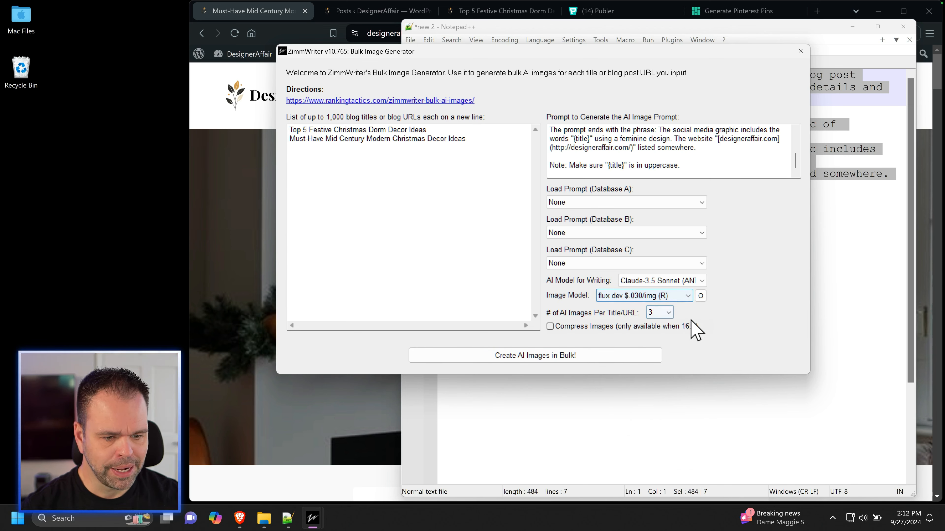
Step: Set the aspect ratio to 2:3 in the image options of the flux dev model
{"action": "left_click", "coordinate": [701, 295]}
{"action": "left_click", "coordinate": [467, 244]}
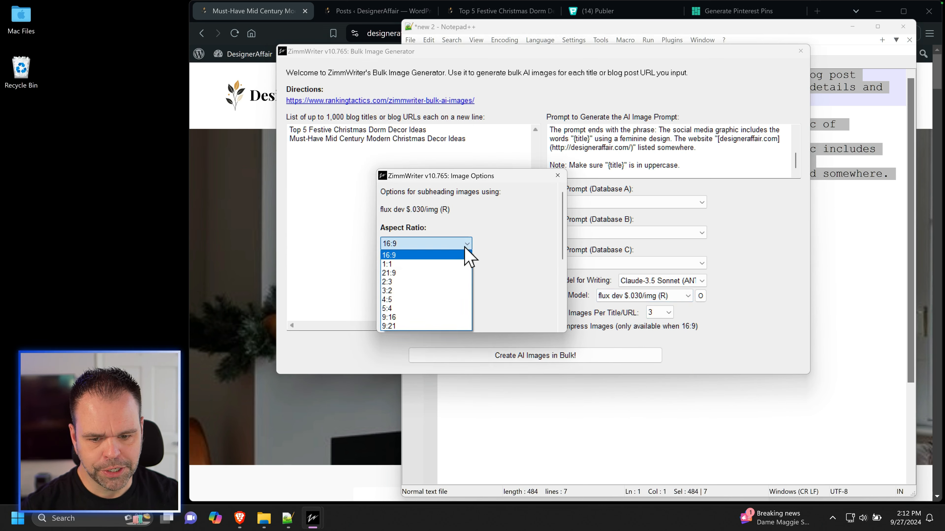
{"action": "left_click", "coordinate": [392, 282]}
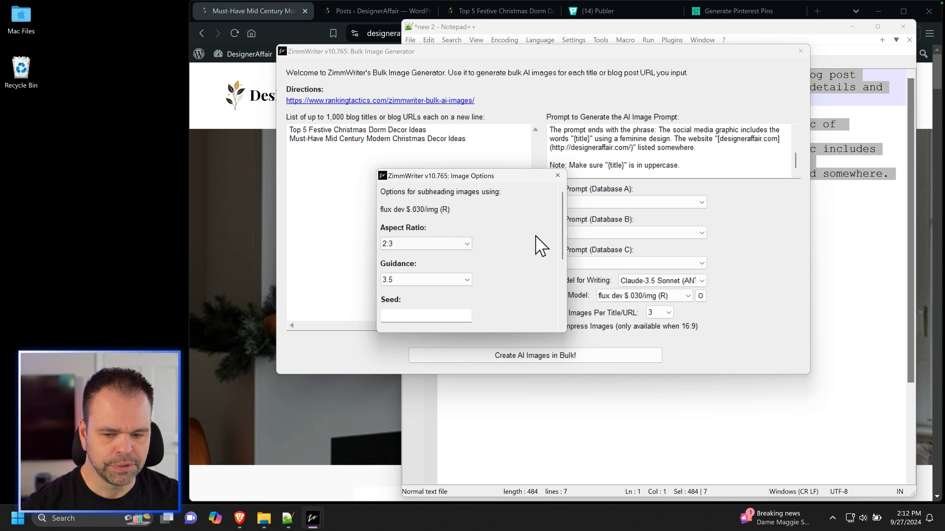
{"action": "left_click", "coordinate": [558, 175]}
{"action": "left_click", "coordinate": [666, 295]}
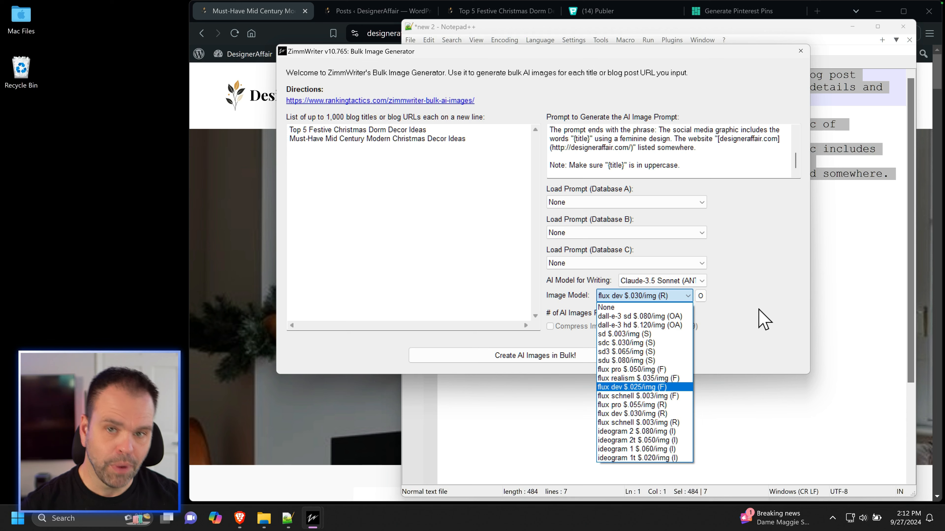
{"action": "left_click", "coordinate": [727, 325]}
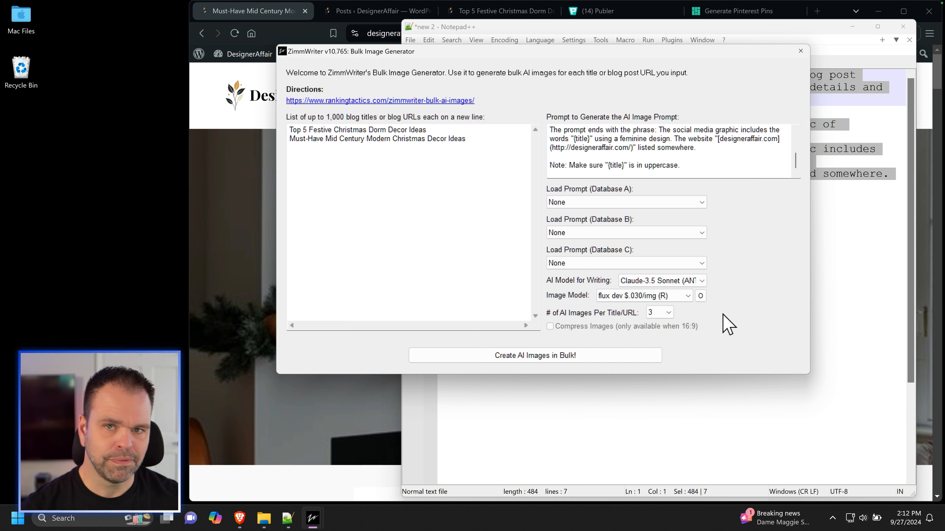
Step: Set the number of AI images per title/URL to 7
{"action": "left_click", "coordinate": [670, 315]}
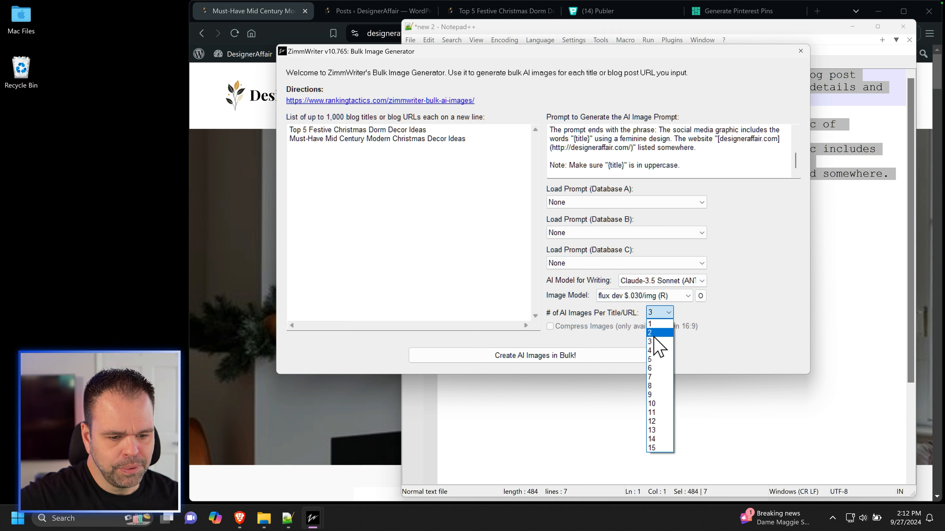
{"action": "left_click", "coordinate": [655, 332]}
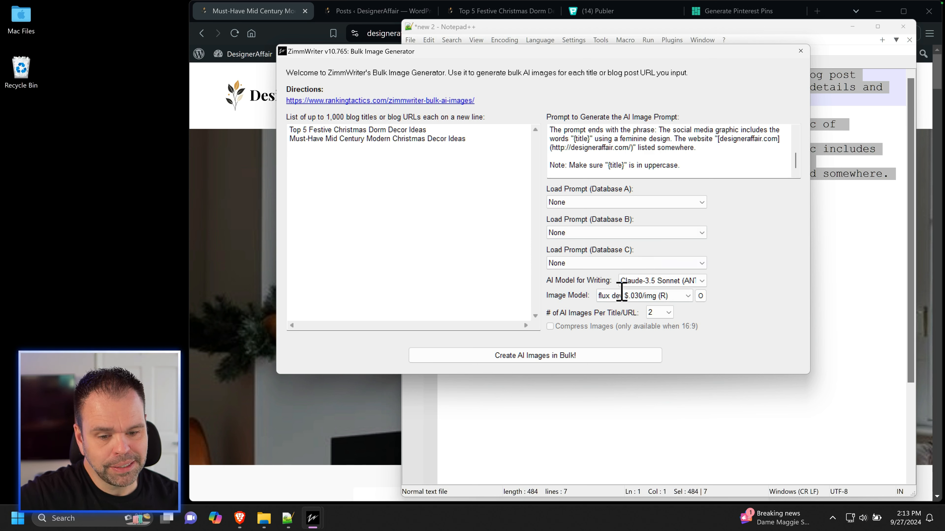
{"action": "left_click", "coordinate": [658, 313]}
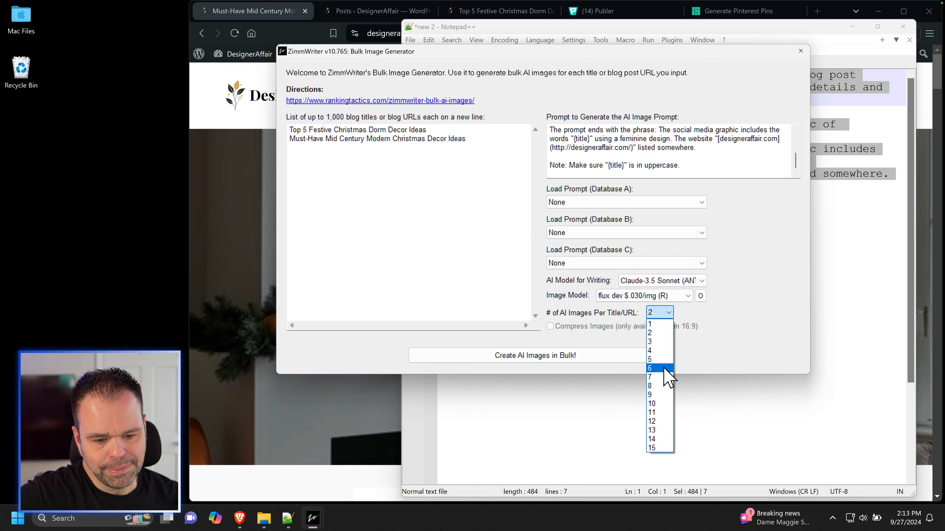
{"action": "left_click", "coordinate": [665, 377]}
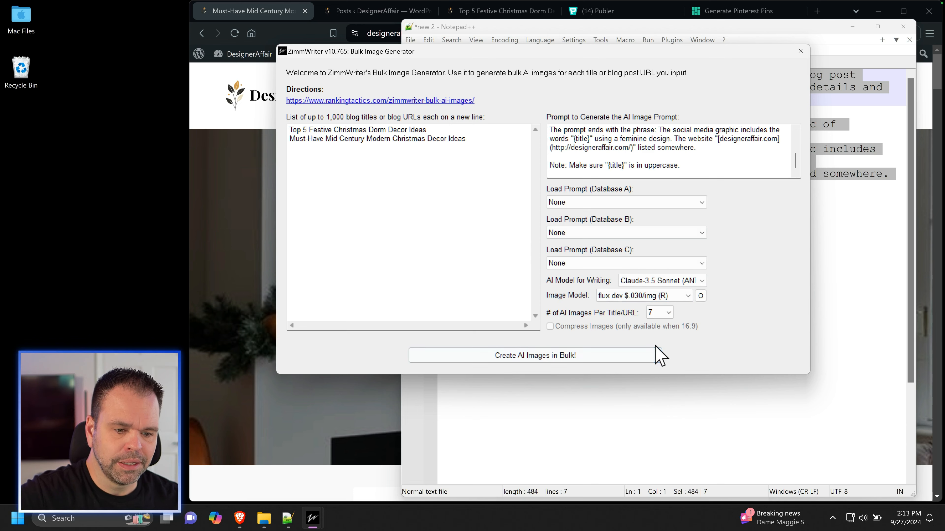
Step: Start creating the AI images in bulk, continuing without the {subheading} placeholder and confirming both blog titles
{"action": "left_click", "coordinate": [541, 358]}
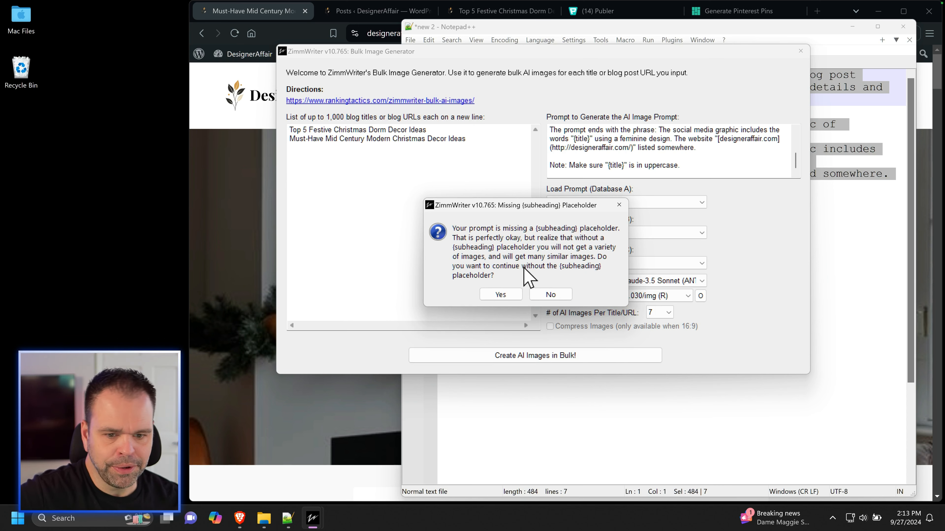
{"action": "left_click", "coordinate": [502, 295]}
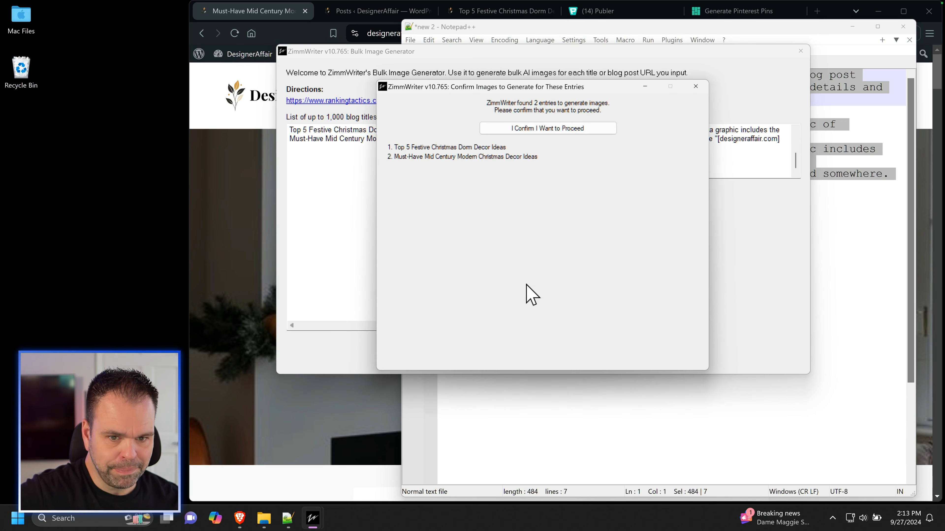
{"action": "left_click", "coordinate": [560, 128]}
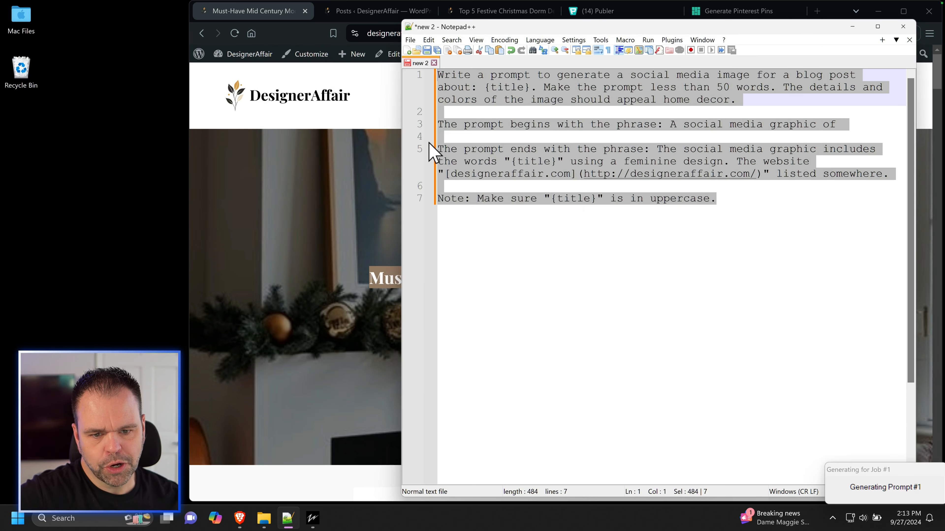
Step: Switch to File Explorer, open the zimmwriter output folder and inspect the image Top_5_Festive_Christmas_Dorm_Decor_Ideas_0001 enlarged
{"action": "left_click", "coordinate": [381, 123]}
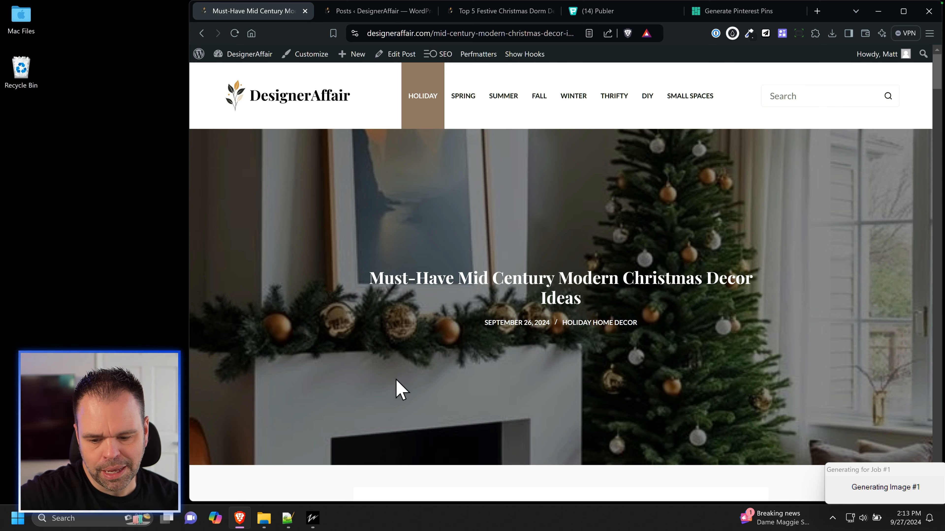
{"action": "left_click", "coordinate": [265, 518]}
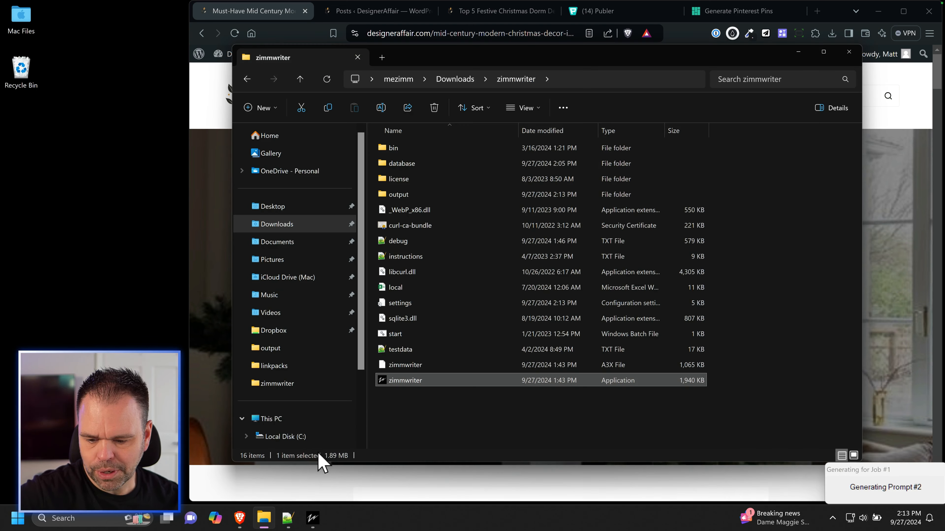
{"action": "double_click", "coordinate": [419, 195]}
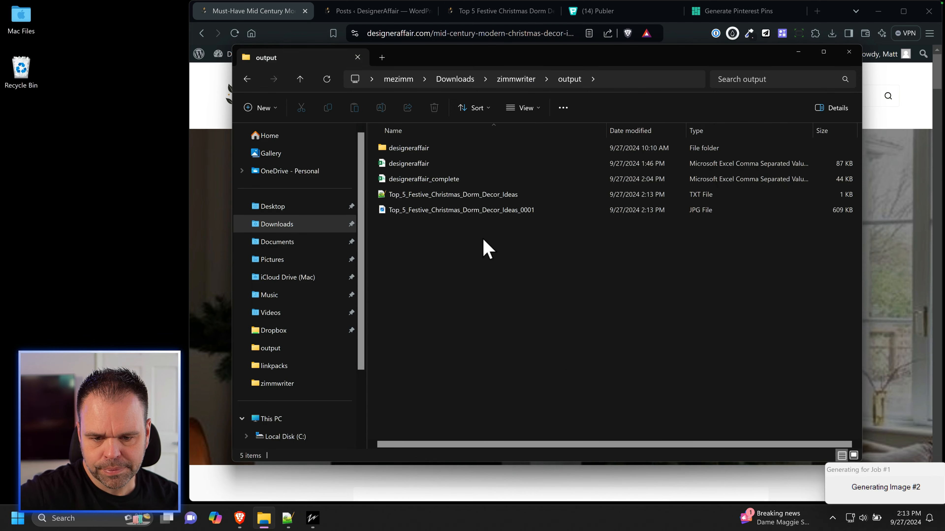
{"action": "double_click", "coordinate": [439, 211]}
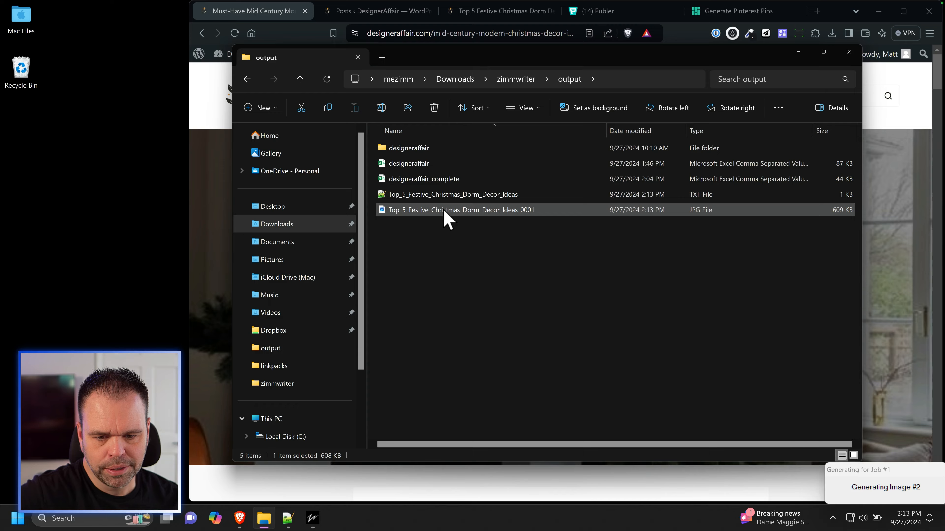
{"action": "left_click_drag", "start_coordinate": [586, 137], "coordinate": [667, 47]}
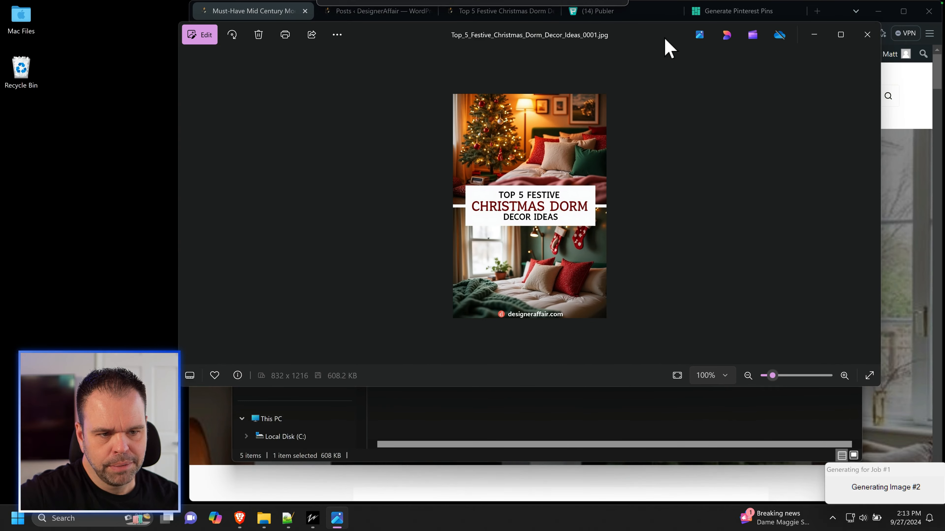
{"action": "left_click", "coordinate": [840, 36]}
{"action": "scroll", "coordinate": [559, 266], "scroll_direction": "up", "scroll_amount": 3}
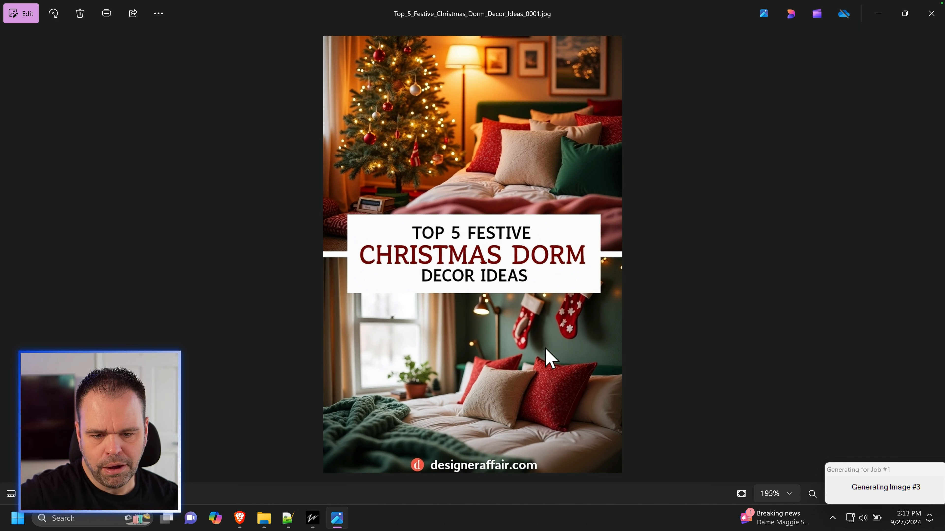
{"action": "scroll", "coordinate": [562, 352], "scroll_direction": "down", "scroll_amount": 3}
{"action": "scroll", "coordinate": [560, 350], "scroll_direction": "up", "scroll_amount": 3}
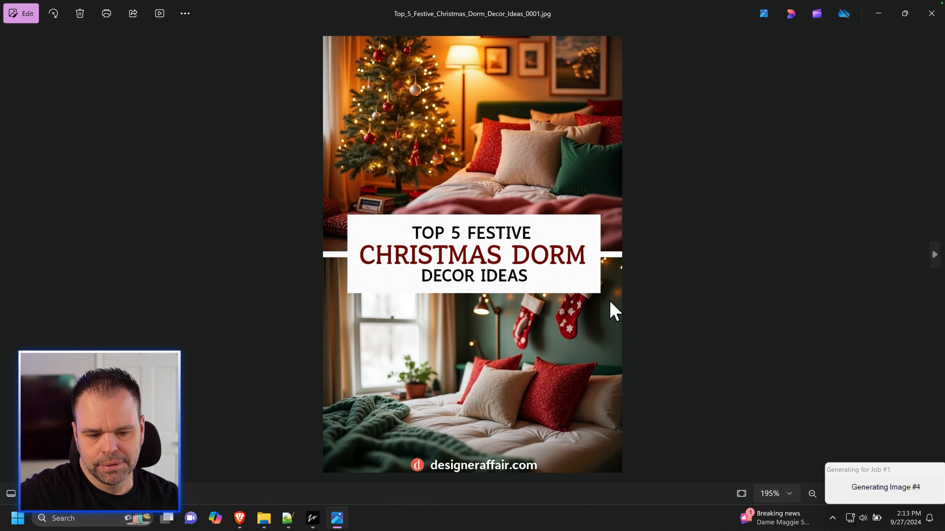
{"action": "left_click", "coordinate": [932, 13]}
Step: Review the generated Top_5_Festive_Christmas_Dorm_Decor_Ideas images 0002 through 0007, checking the title and website text on each
{"action": "double_click", "coordinate": [500, 232]}
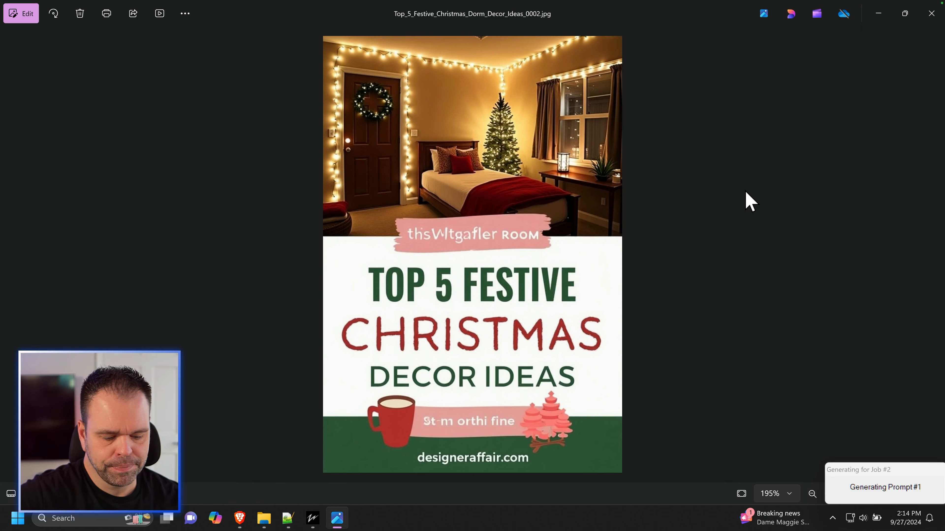
{"action": "key", "text": "Right"}
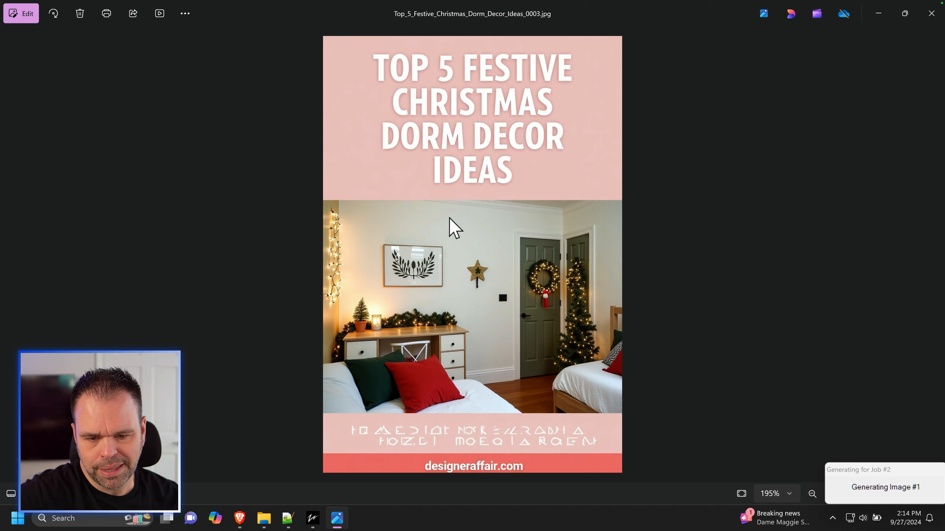
{"action": "scroll", "coordinate": [450, 221], "scroll_direction": "down", "scroll_amount": 3}
{"action": "key", "text": "Right"}
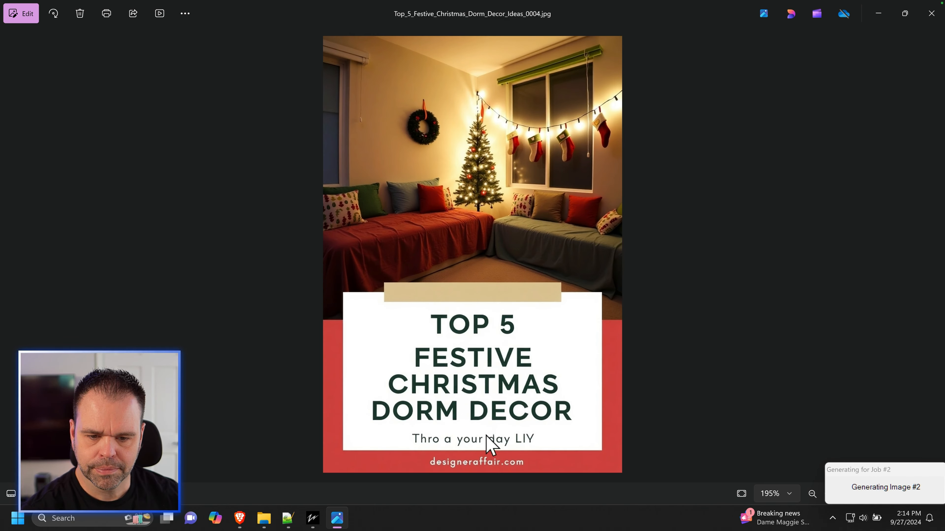
{"action": "key", "text": "Right"}
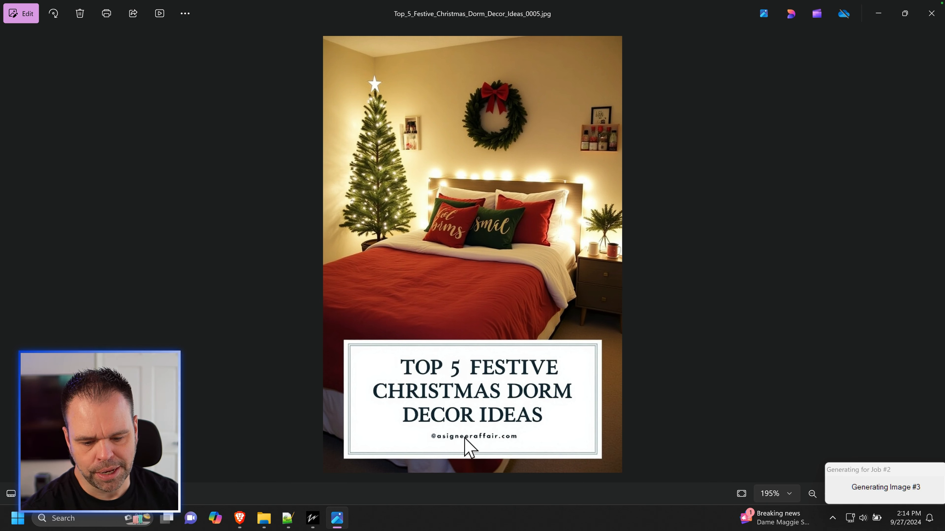
{"action": "key", "text": "Right"}
{"action": "key", "text": "Right"}
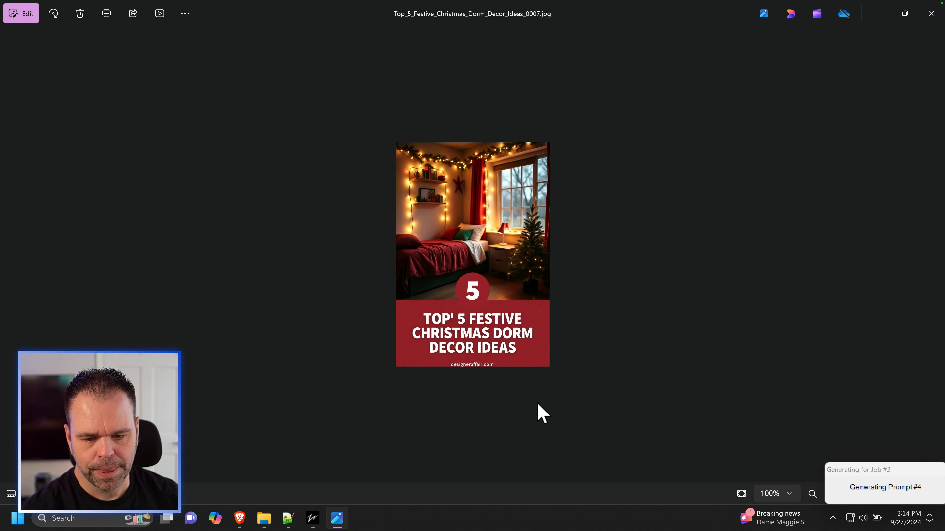
{"action": "double_click", "coordinate": [537, 394]}
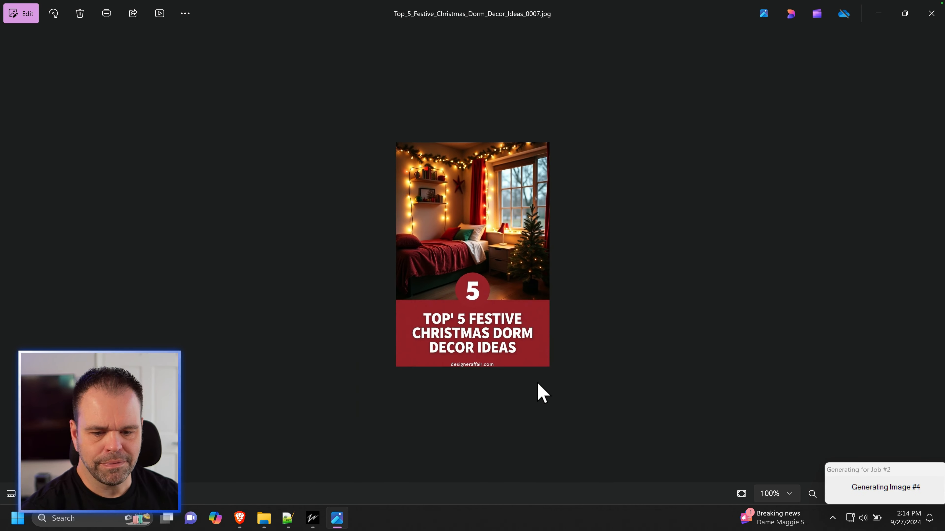
{"action": "left_click", "coordinate": [931, 13]}
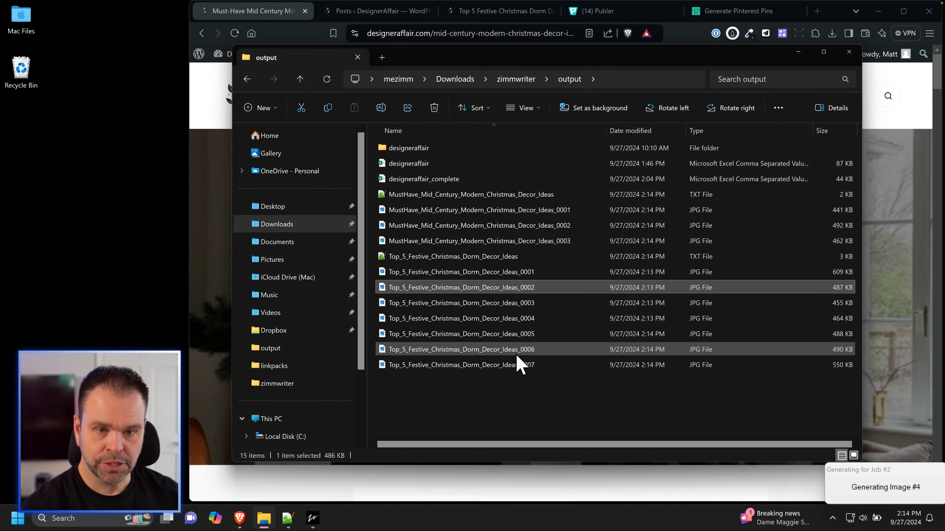
Step: Look at the Pin Generator pins, return to the output folder and inspect MustHave_Mid_Century_Modern_Christmas_Decor_Ideas_0001 enlarged
{"action": "left_click", "coordinate": [735, 11]}
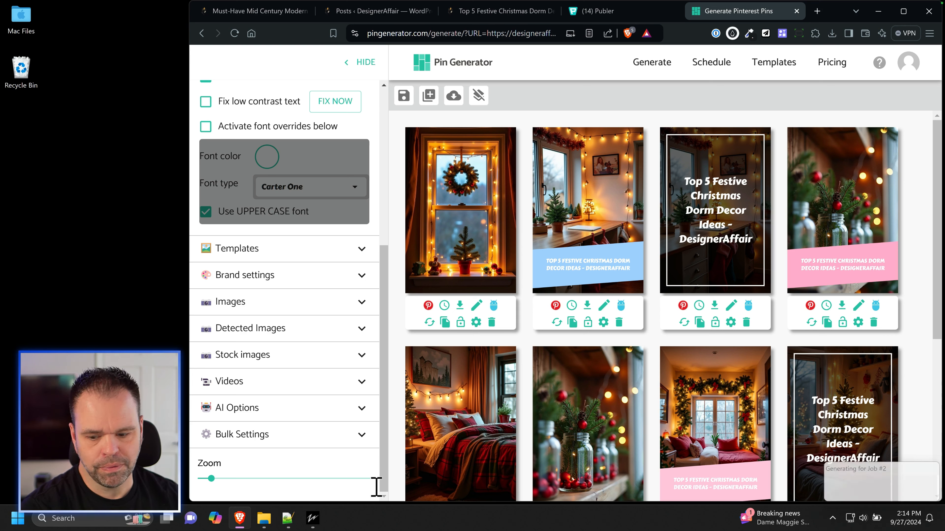
{"action": "mouse_move", "coordinate": [264, 523]}
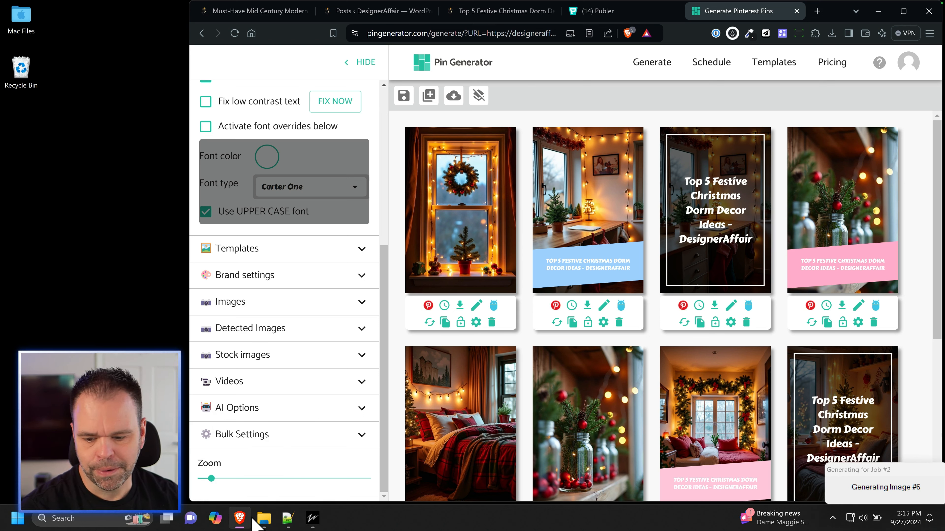
{"action": "left_click", "coordinate": [264, 518]}
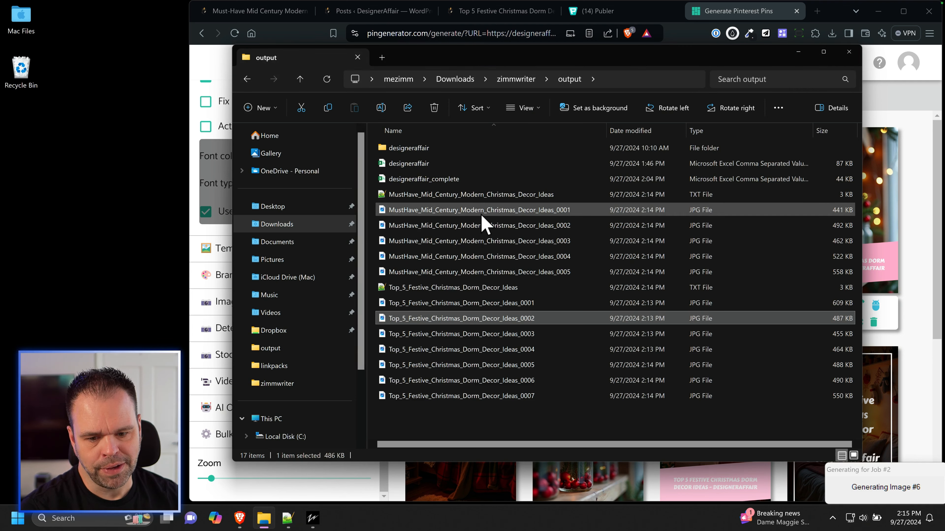
{"action": "left_click", "coordinate": [530, 211]}
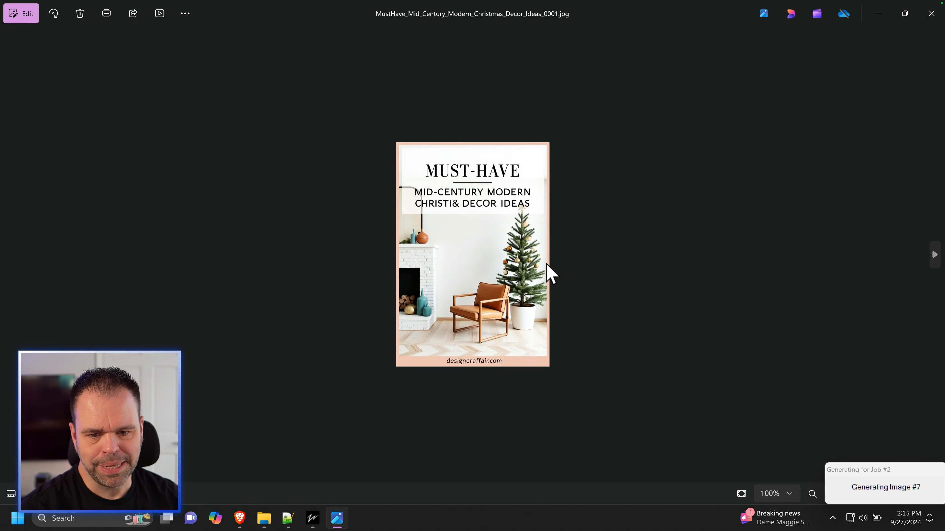
{"action": "scroll", "coordinate": [547, 263], "scroll_direction": "up", "scroll_amount": 3}
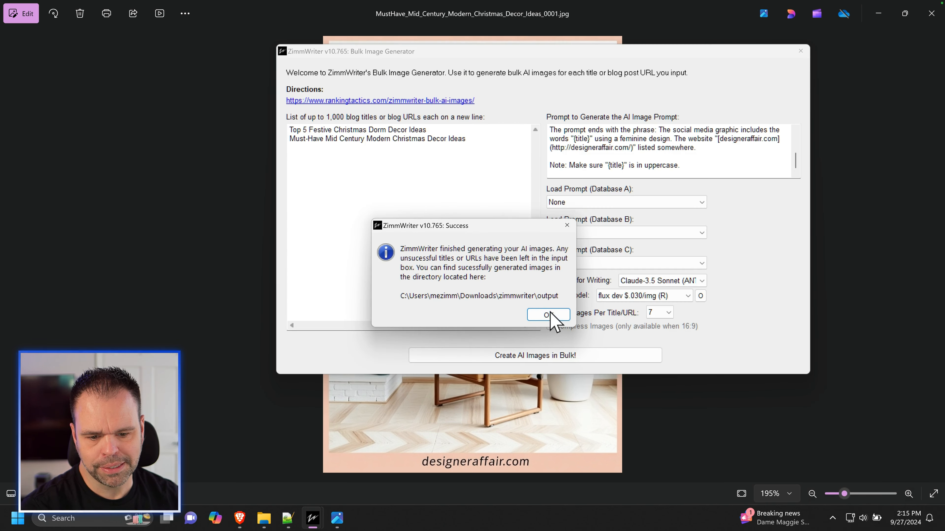
Step: Acknowledge the finished image generation and close ZimmWriter's Bulk Image Generator
{"action": "left_click", "coordinate": [546, 316]}
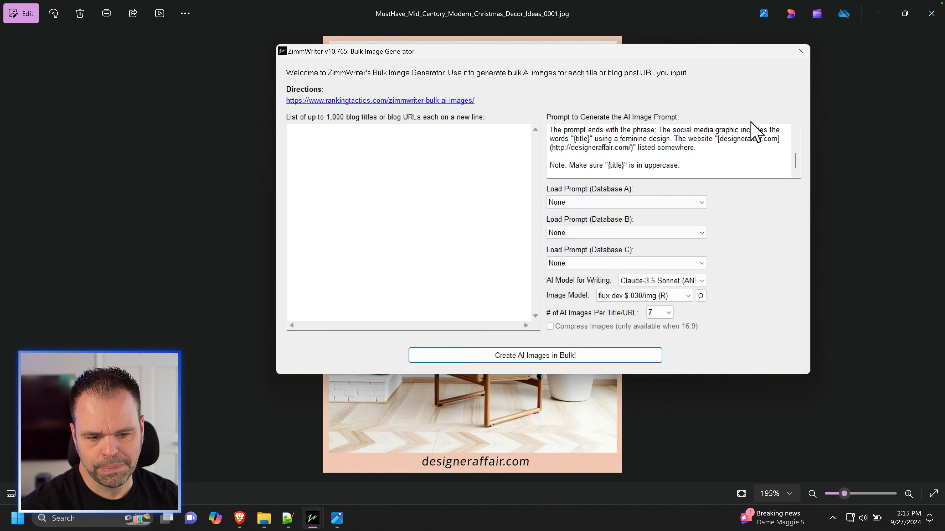
{"action": "left_click", "coordinate": [801, 51]}
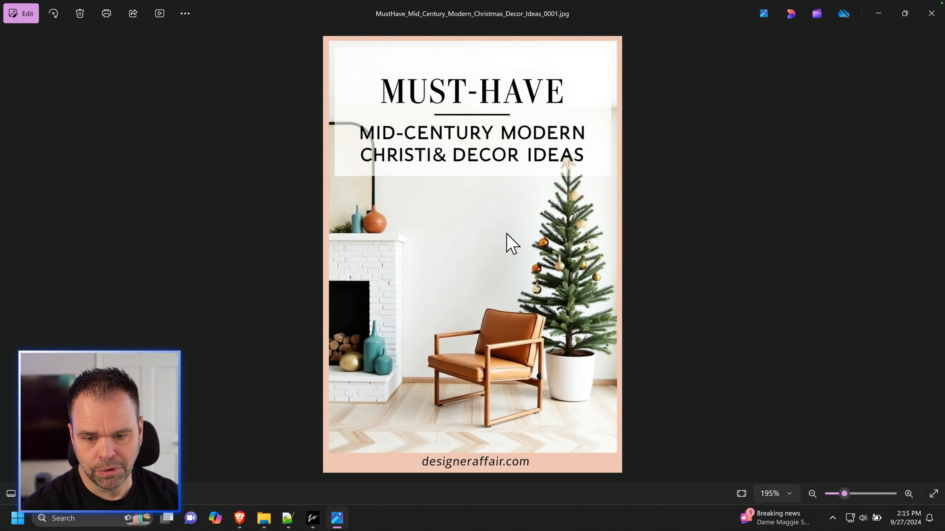
Step: Review MustHave_Mid_Century_Modern_Christmas_Decor_Ideas images 0002 through 0004, checking their title and website text, and close the image viewer
{"action": "key", "text": "Right"}
{"action": "scroll", "coordinate": [468, 249], "scroll_direction": "up", "scroll_amount": 3}
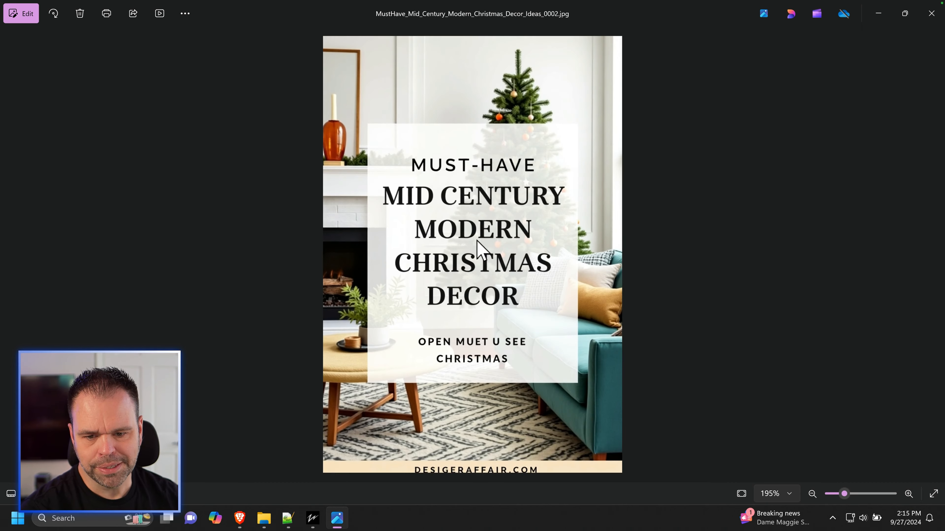
{"action": "key", "text": "Right"}
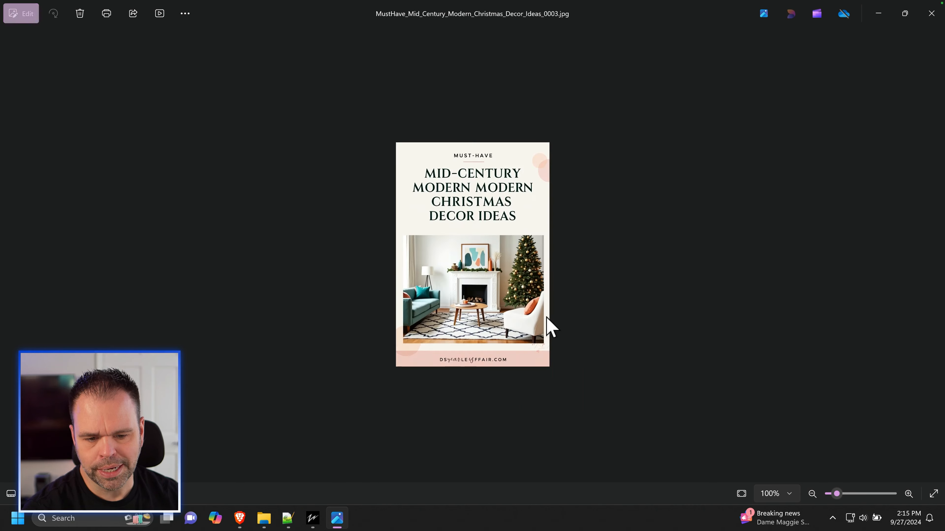
{"action": "scroll", "coordinate": [546, 123], "scroll_direction": "up", "scroll_amount": 3}
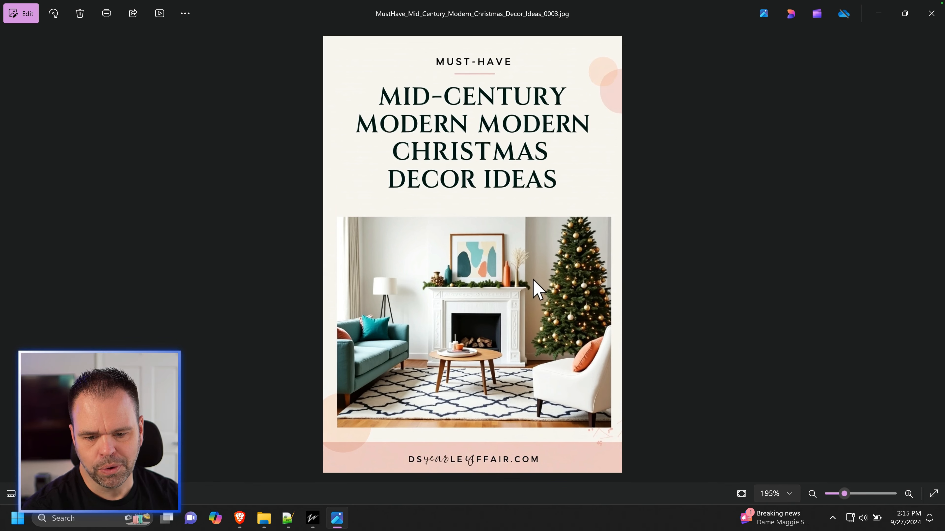
{"action": "key", "text": "Right"}
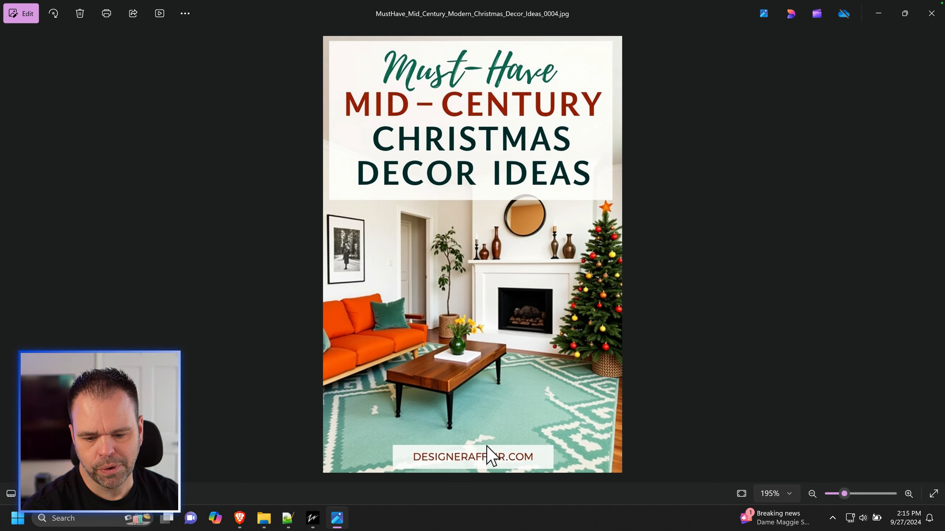
{"action": "key", "text": "Right"}
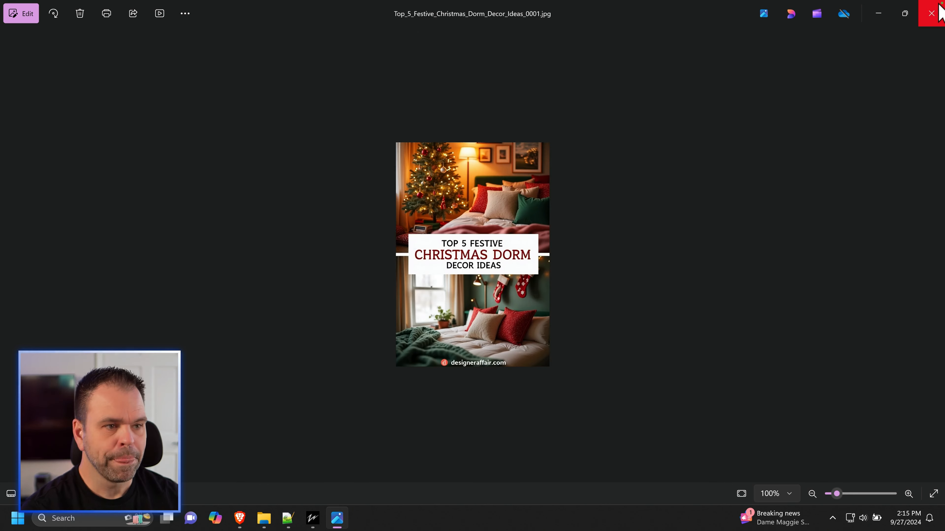
{"action": "left_click", "coordinate": [937, 6]}
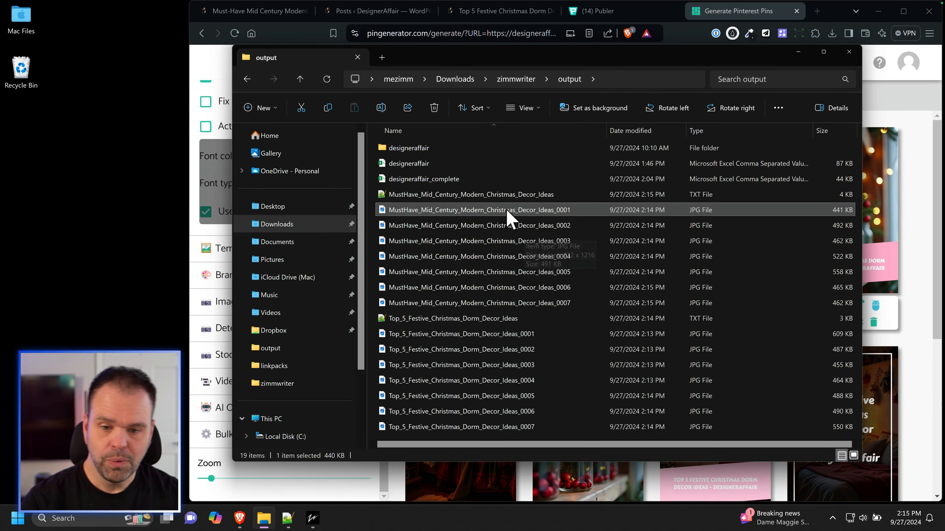
Step: Delete all generated MustHave_Mid_Century and Top_5_Festive text and image files from the output folder and minimize File Explorer
{"action": "left_click", "coordinate": [509, 195]}
{"action": "left_click", "coordinate": [506, 428], "text": "shift"}
{"action": "key", "text": "Delete"}
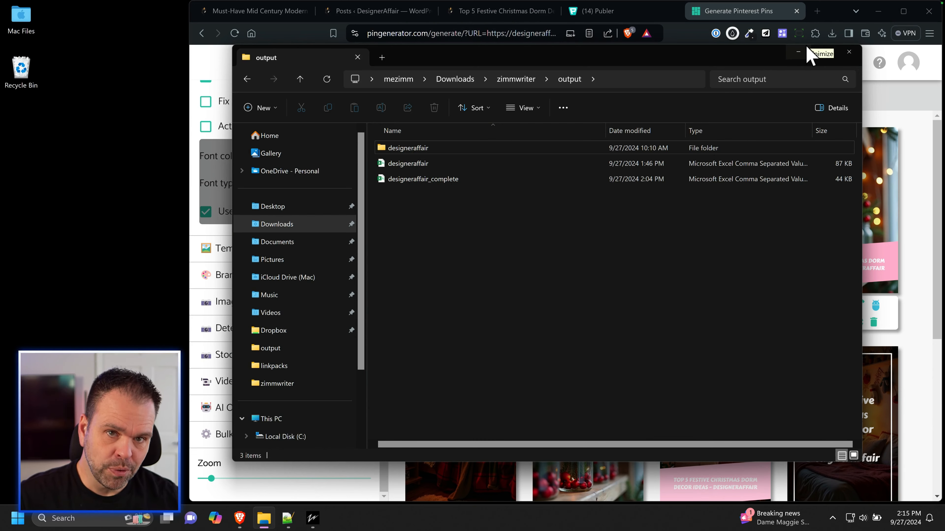
{"action": "left_click", "coordinate": [796, 55]}
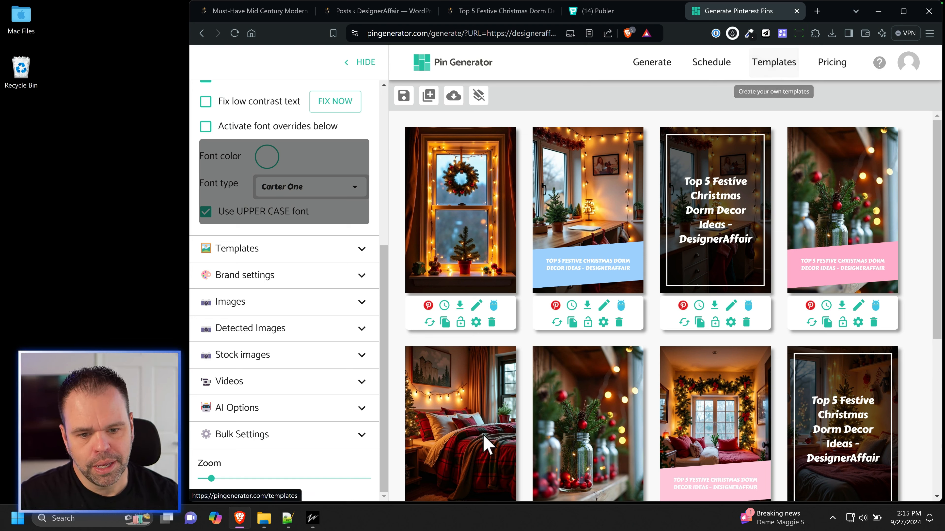
{"action": "left_click", "coordinate": [313, 518]}
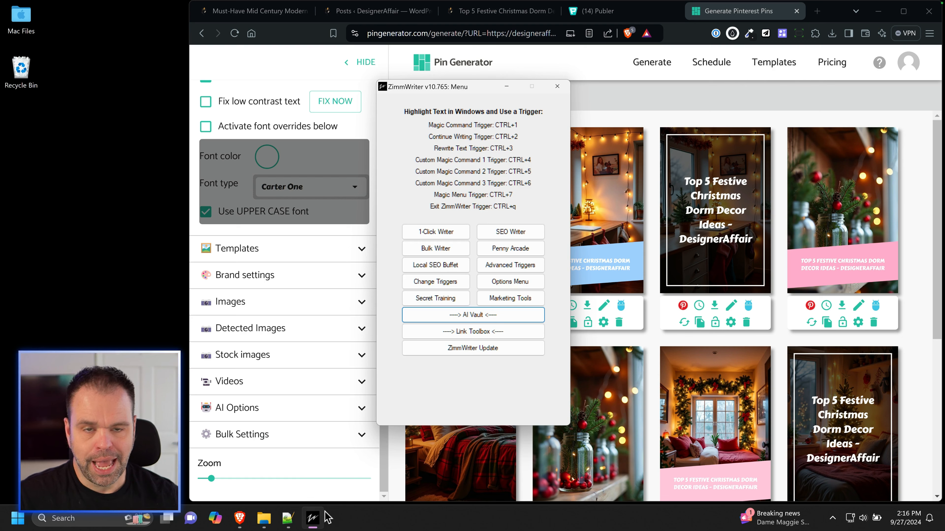
{"action": "left_click", "coordinate": [637, 98]}
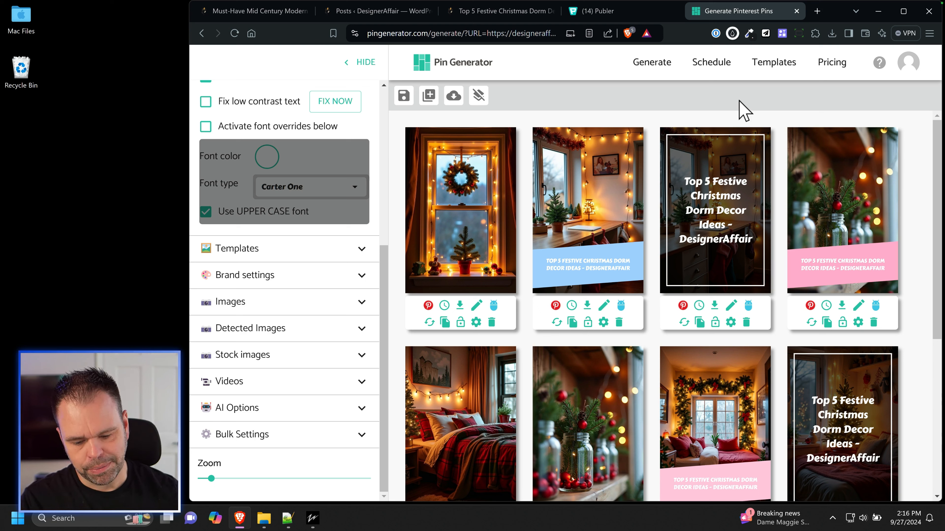
Step: Switch to the Must-Have Mid Century Modern article, examine its Pinterest share button and open the theme customizer's Single Post settings
{"action": "left_click", "coordinate": [261, 11]}
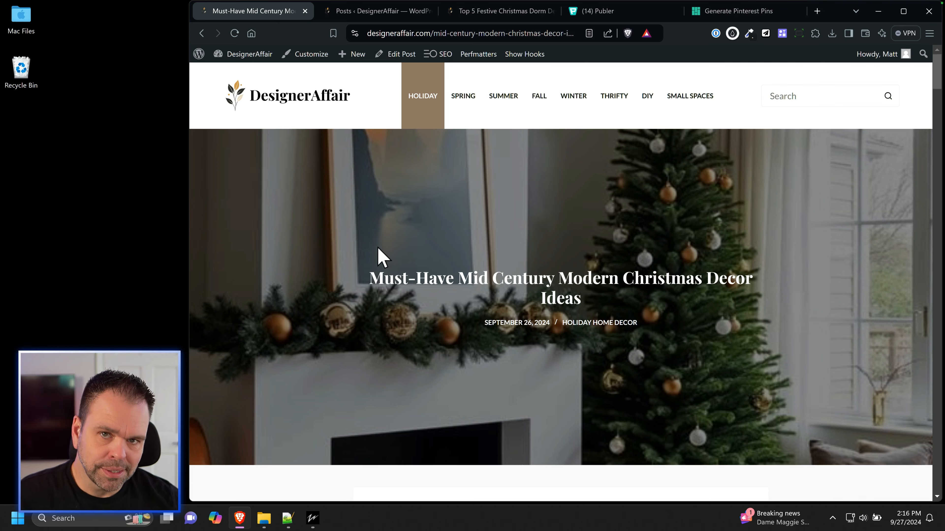
{"action": "scroll", "coordinate": [382, 327], "scroll_direction": "down", "scroll_amount": 5}
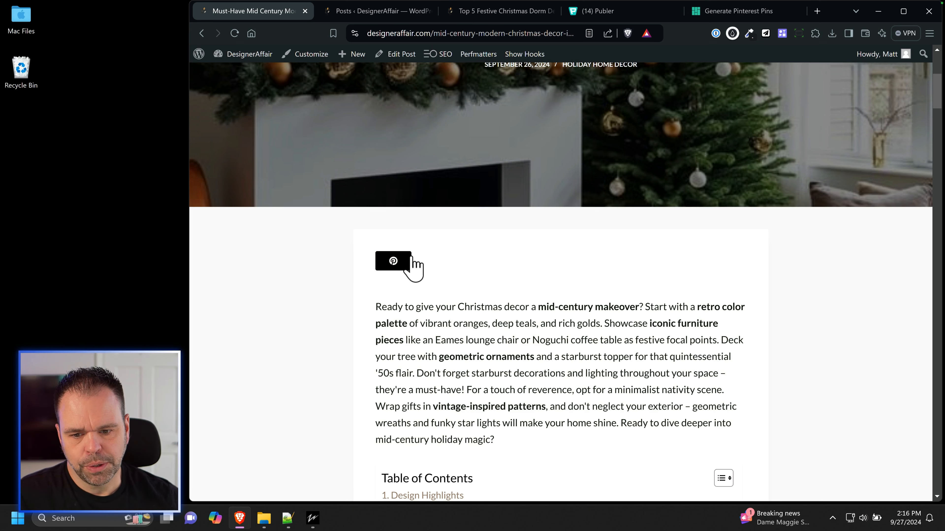
{"action": "left_click", "coordinate": [301, 55]}
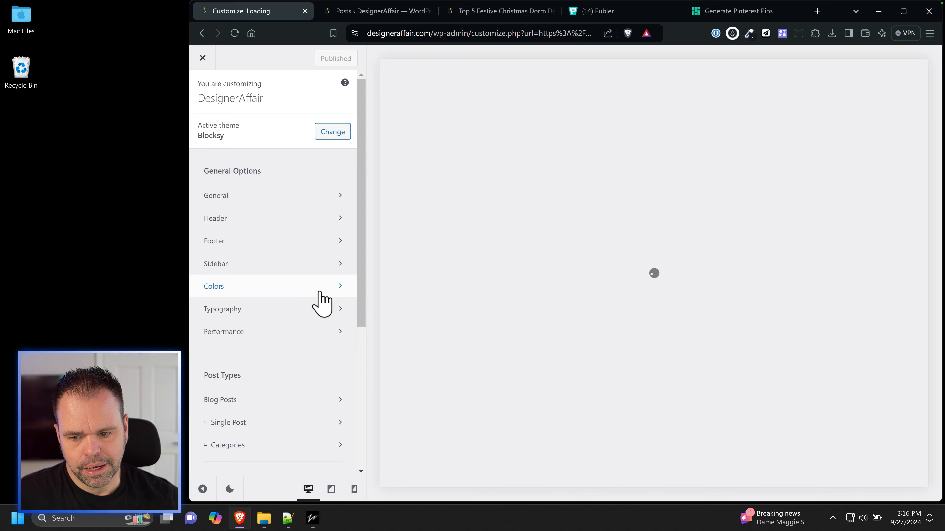
{"action": "scroll", "coordinate": [282, 353], "scroll_direction": "down", "scroll_amount": 3}
{"action": "left_click", "coordinate": [250, 294]}
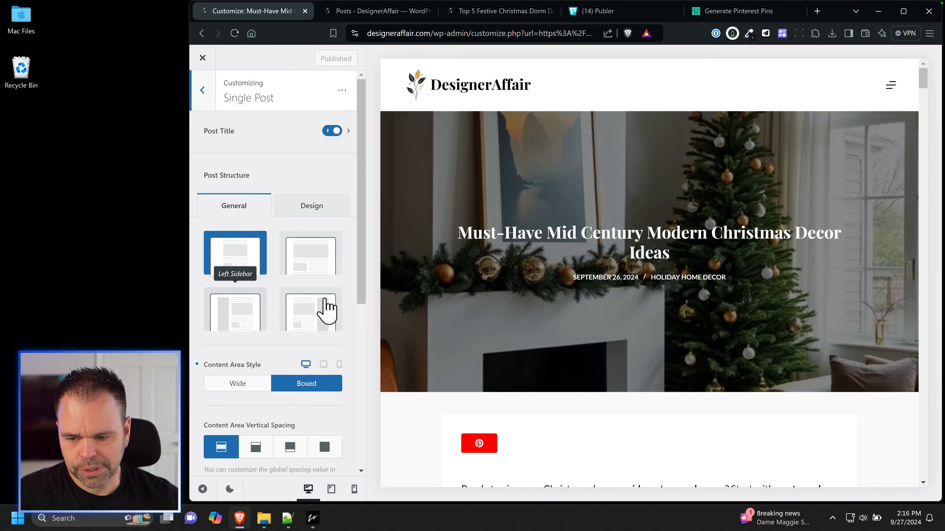
Step: Turn the Share Box post element off and back on to demonstrate its effect in the article preview
{"action": "scroll", "coordinate": [279, 306], "scroll_direction": "down", "scroll_amount": 5}
{"action": "scroll", "coordinate": [281, 311], "scroll_direction": "down", "scroll_amount": 1}
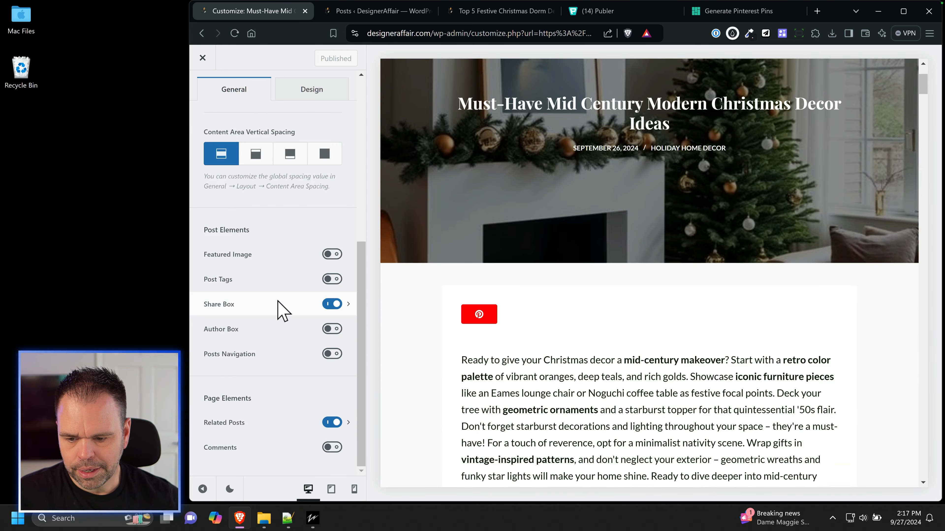
{"action": "left_click", "coordinate": [332, 304]}
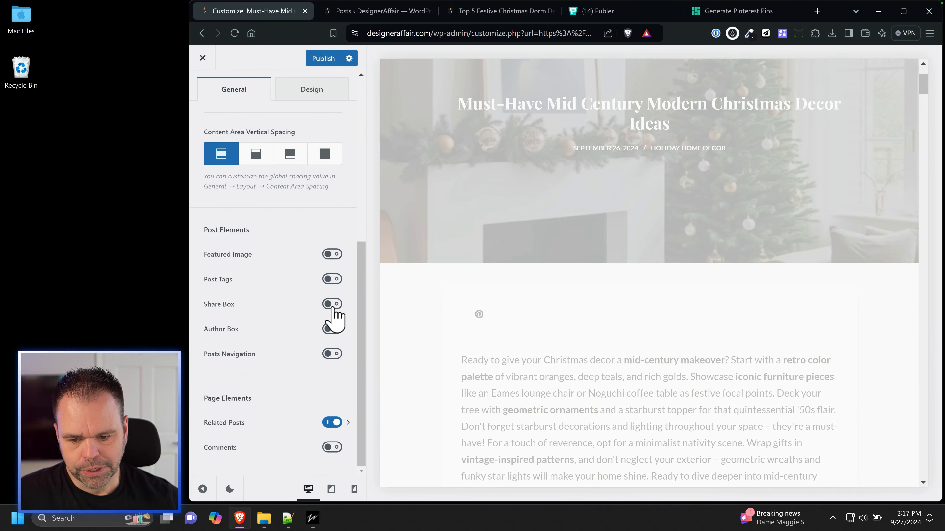
{"action": "left_click", "coordinate": [332, 304]}
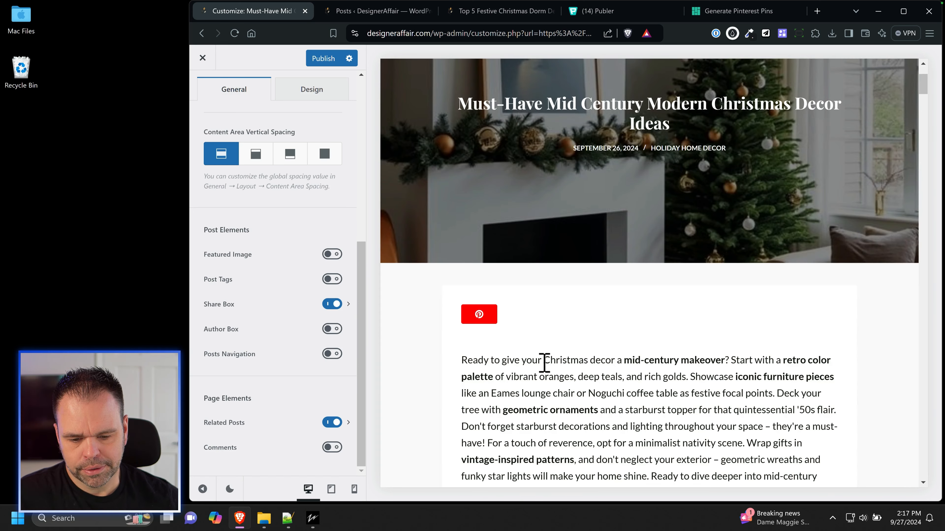
Step: Open the Share Box options, look over the box location and share networks, and turn Facebook on and off again
{"action": "left_click", "coordinate": [251, 309]}
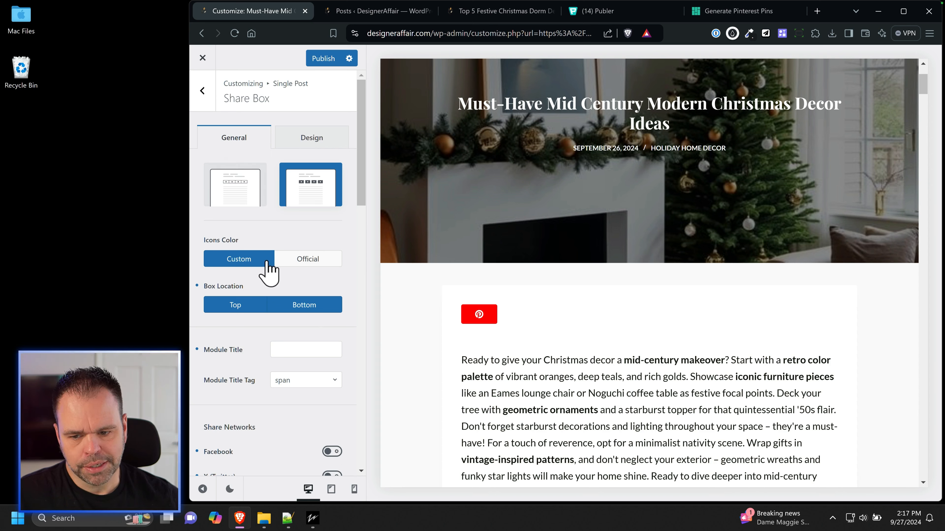
{"action": "scroll", "coordinate": [344, 286], "scroll_direction": "down", "scroll_amount": 3}
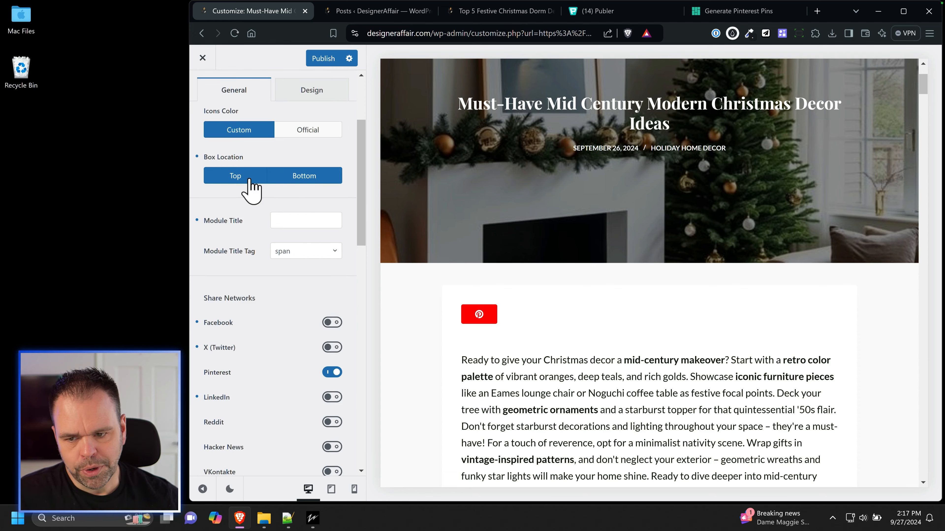
{"action": "scroll", "coordinate": [328, 290], "scroll_direction": "down", "scroll_amount": 6}
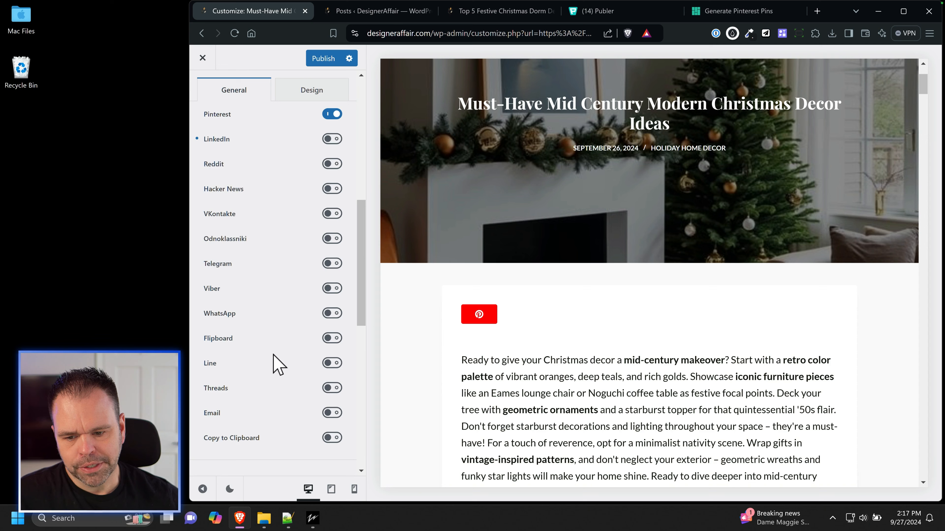
{"action": "scroll", "coordinate": [294, 363], "scroll_direction": "up", "scroll_amount": 3}
{"action": "left_click", "coordinate": [337, 194]}
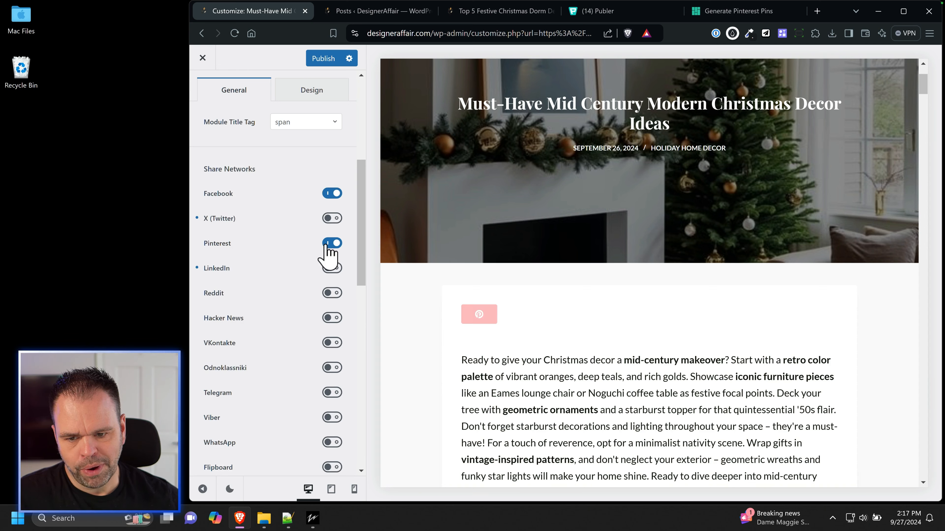
{"action": "left_click", "coordinate": [327, 190]}
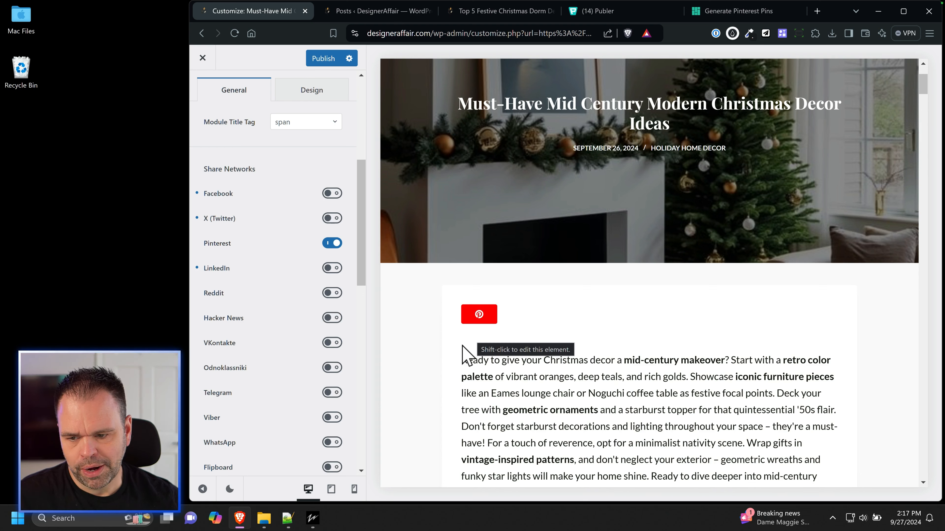
Step: Look over the Share Box size, spacing, alignment and visibility options, and leave the customizer without saving changes
{"action": "scroll", "coordinate": [342, 277], "scroll_direction": "down", "scroll_amount": 4}
{"action": "scroll", "coordinate": [337, 298], "scroll_direction": "down", "scroll_amount": 10}
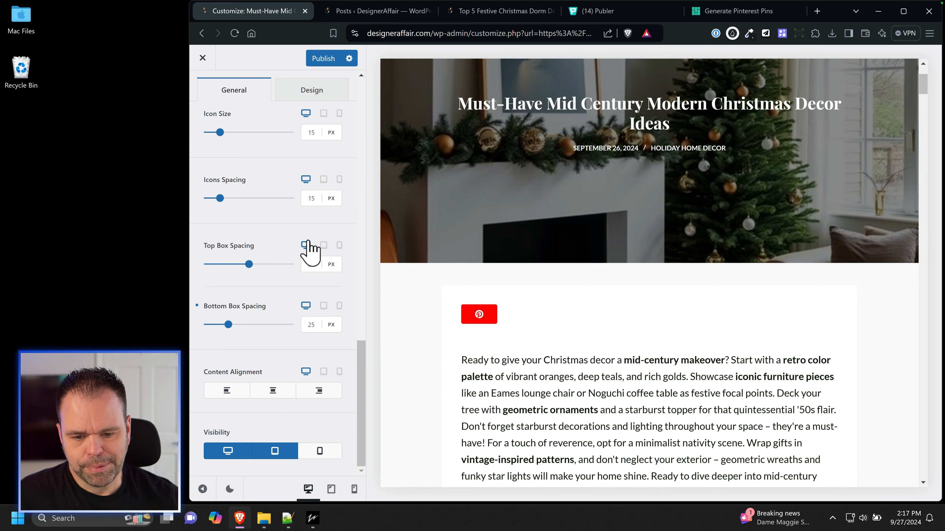
{"action": "left_click", "coordinate": [203, 58]}
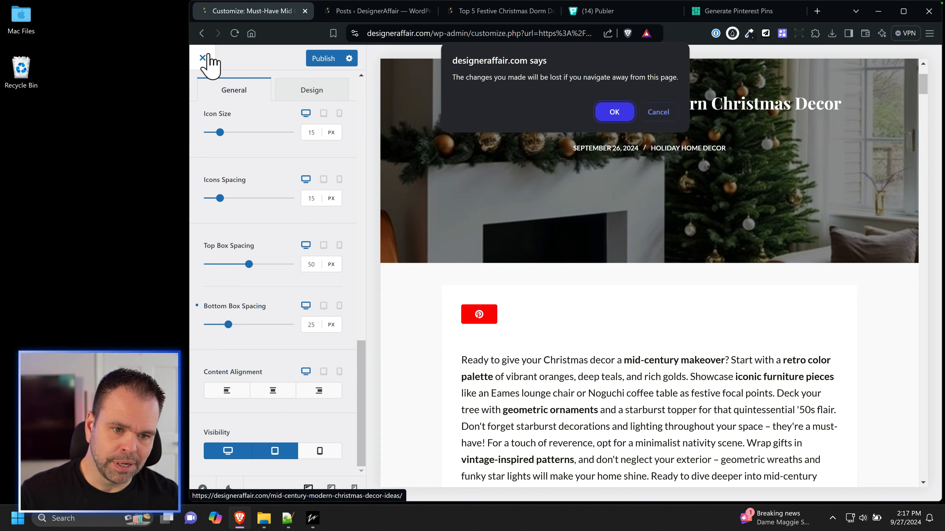
{"action": "left_click", "coordinate": [616, 113]}
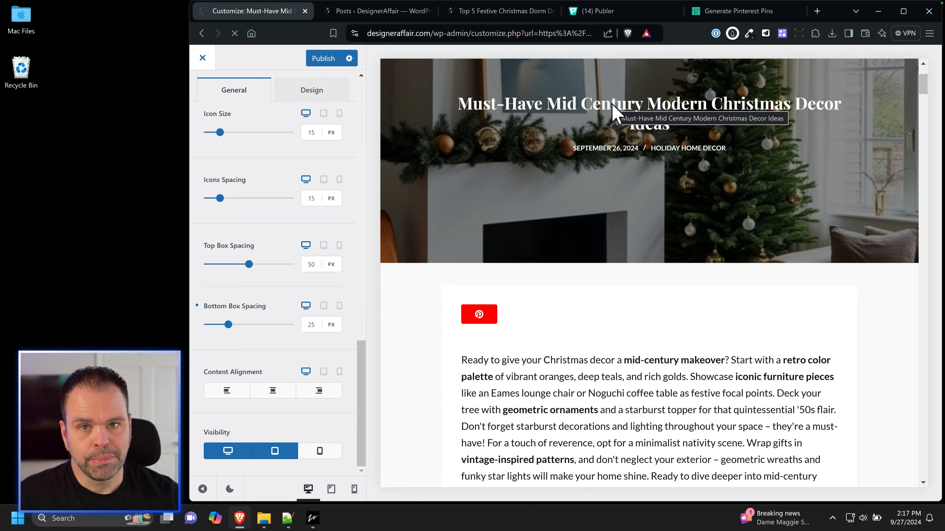
Step: Examine the article's Pinterest share button and the Pinterest Save button on the Retro Color Palettes for Christmas image
{"action": "scroll", "coordinate": [588, 244], "scroll_direction": "down", "scroll_amount": 3}
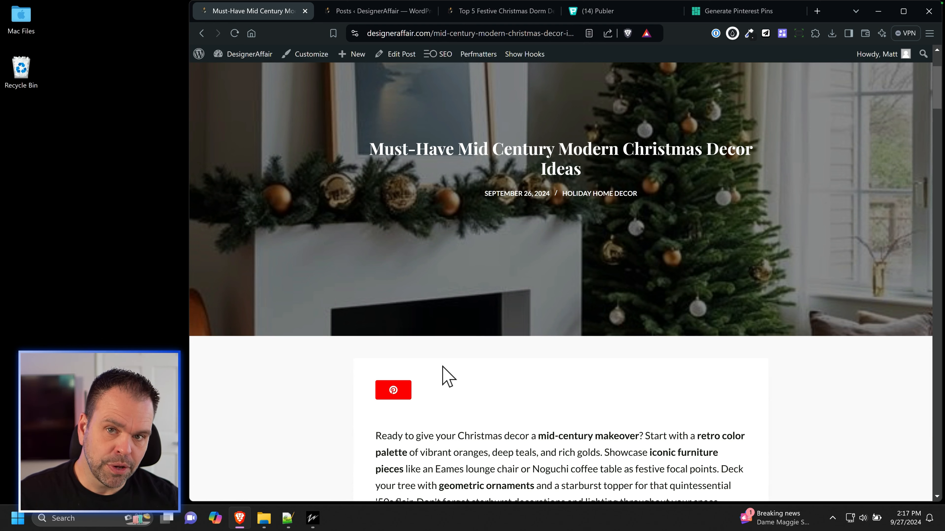
{"action": "scroll", "coordinate": [344, 384], "scroll_direction": "down", "scroll_amount": 20}
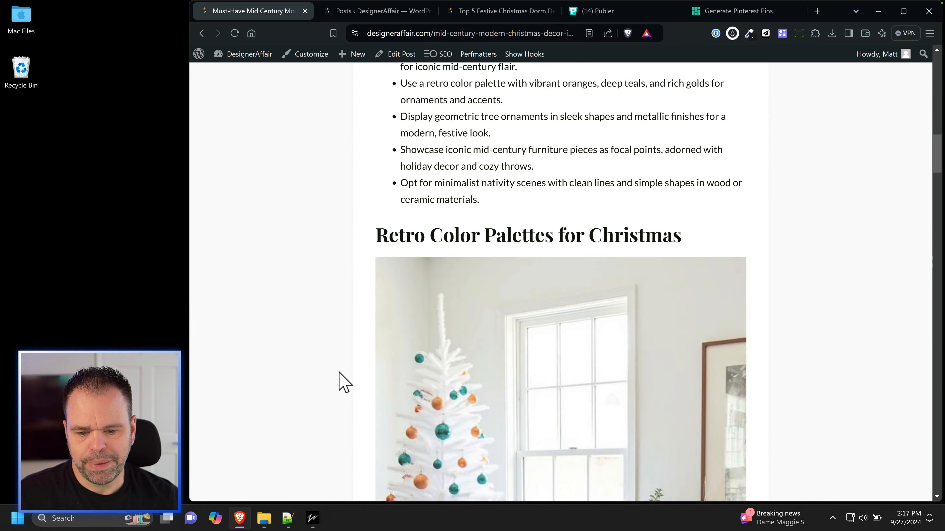
{"action": "scroll", "coordinate": [506, 283], "scroll_direction": "up", "scroll_amount": 3}
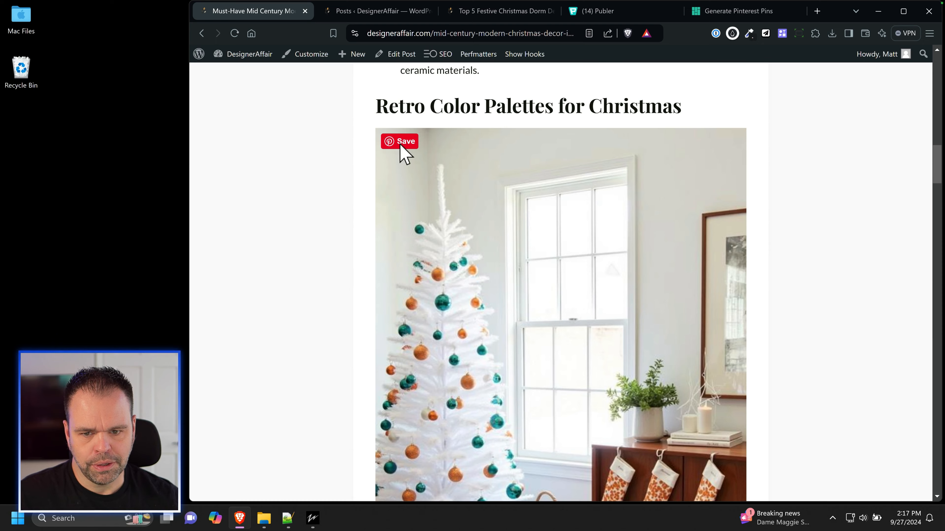
Step: Open the site's installed plugins and locate Weblizar Pin It Button On Image Hover And Post in the list
{"action": "scroll", "coordinate": [674, 389], "scroll_direction": "down", "scroll_amount": 15}
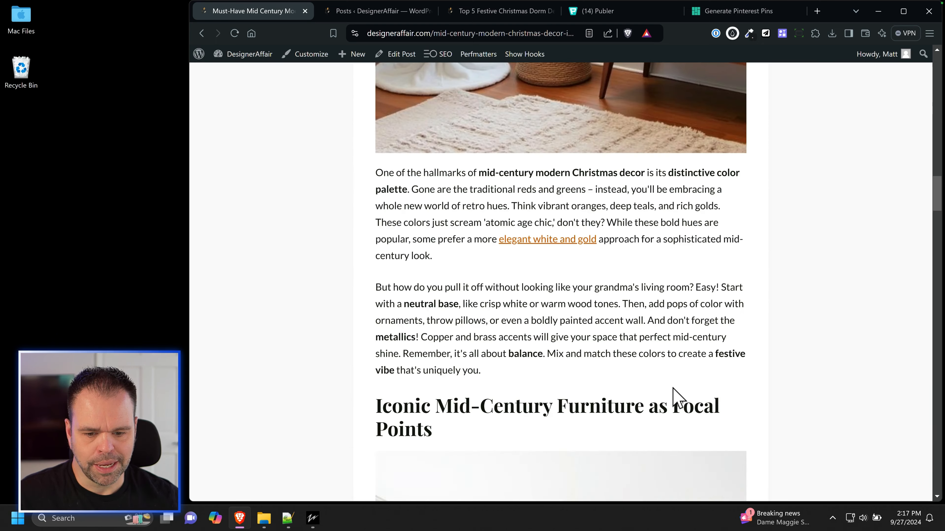
{"action": "mouse_move", "coordinate": [243, 64]}
{"action": "left_click", "coordinate": [226, 88]}
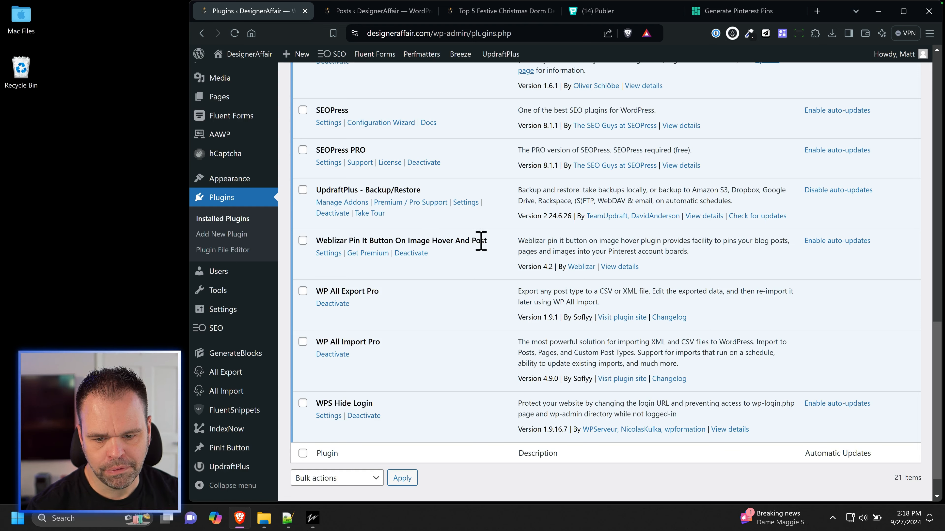
{"action": "left_click_drag", "start_coordinate": [488, 242], "coordinate": [321, 247]}
{"action": "scroll", "coordinate": [427, 233], "scroll_direction": "up", "scroll_amount": 9}
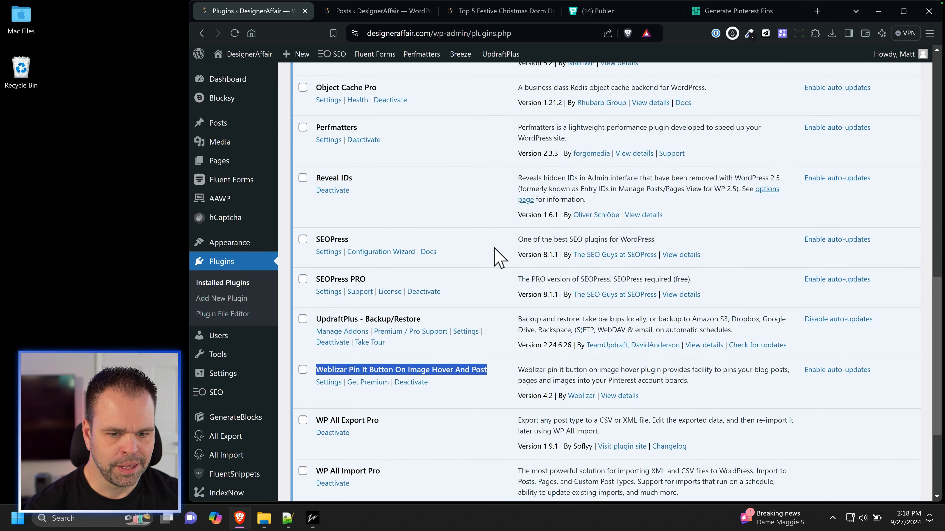
{"action": "scroll", "coordinate": [491, 292], "scroll_direction": "down", "scroll_amount": 9}
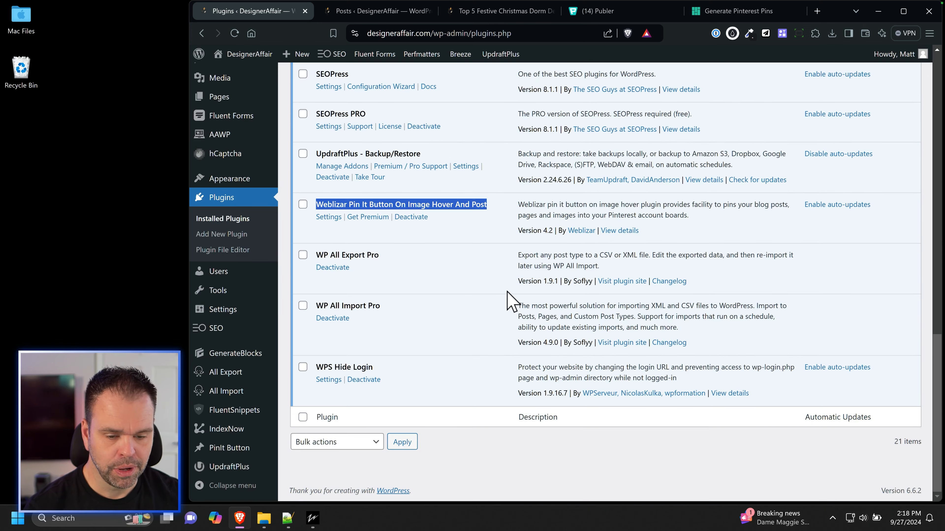
Step: Review the Pin It Button plugin's general, Exclude Images and Exclude Pages settings, and return to the site's homepage
{"action": "left_click", "coordinate": [329, 219]}
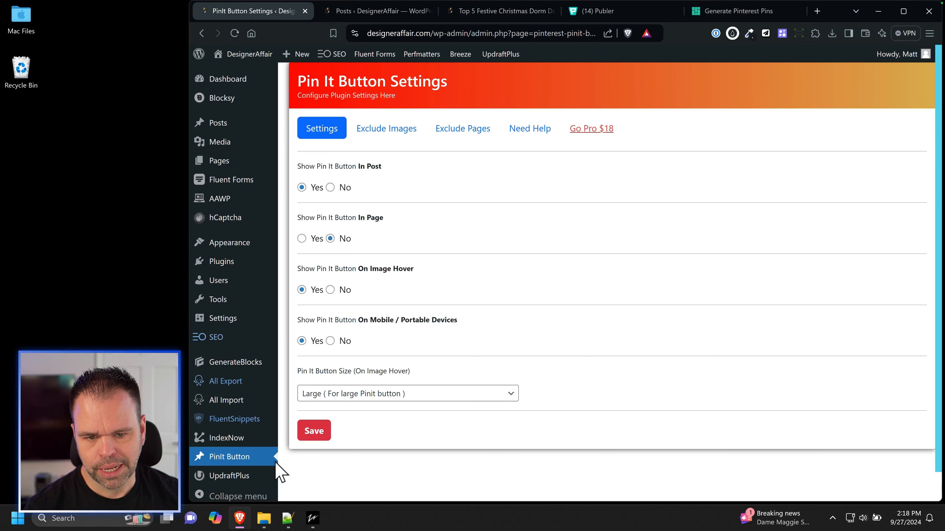
{"action": "mouse_move", "coordinate": [223, 336]}
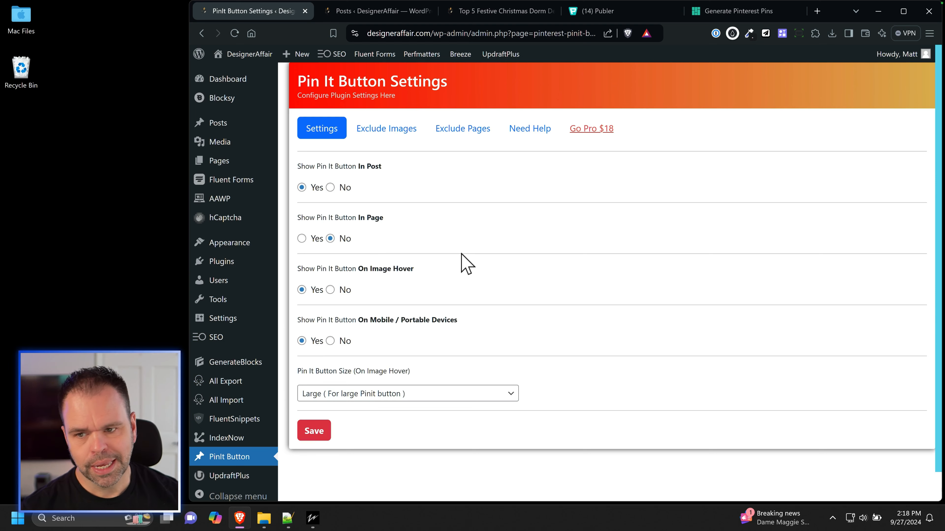
{"action": "mouse_move", "coordinate": [253, 55]}
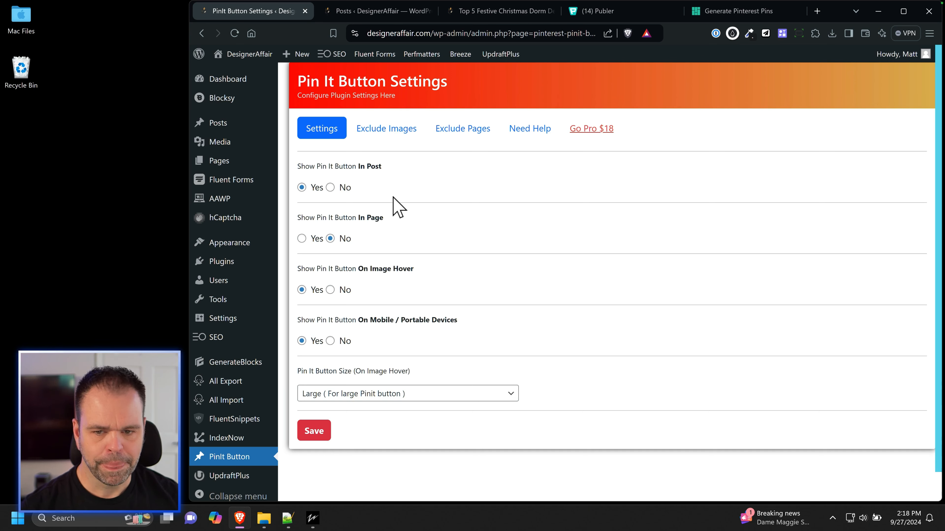
{"action": "left_click", "coordinate": [407, 135]}
{"action": "left_click", "coordinate": [469, 137]}
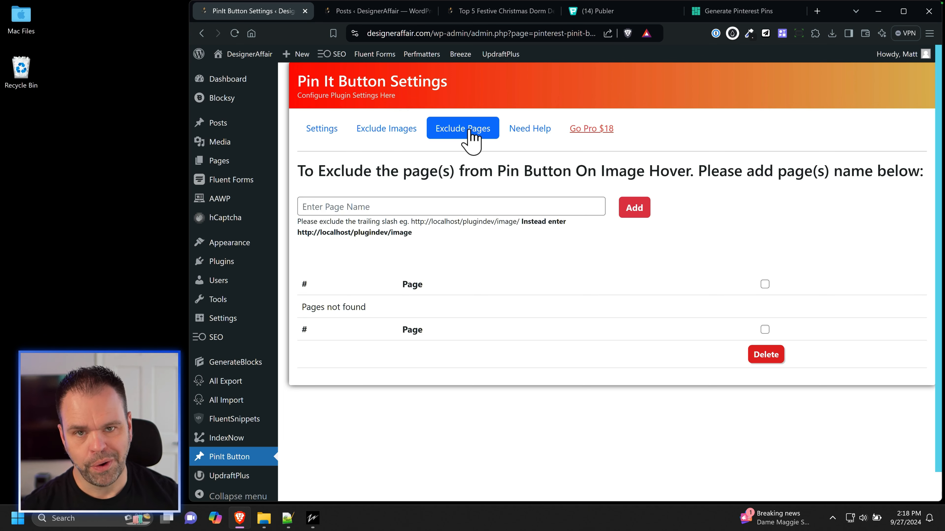
{"action": "left_click", "coordinate": [243, 56]}
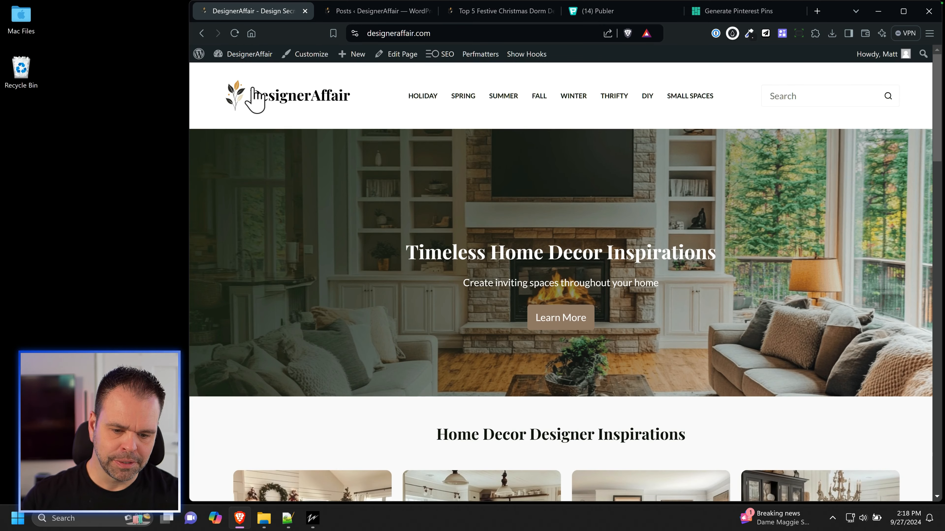
Step: Switch to Pin Generator and look at the first pin's scheduling options, including picking a date, without scheduling the pin
{"action": "left_click", "coordinate": [774, 11]}
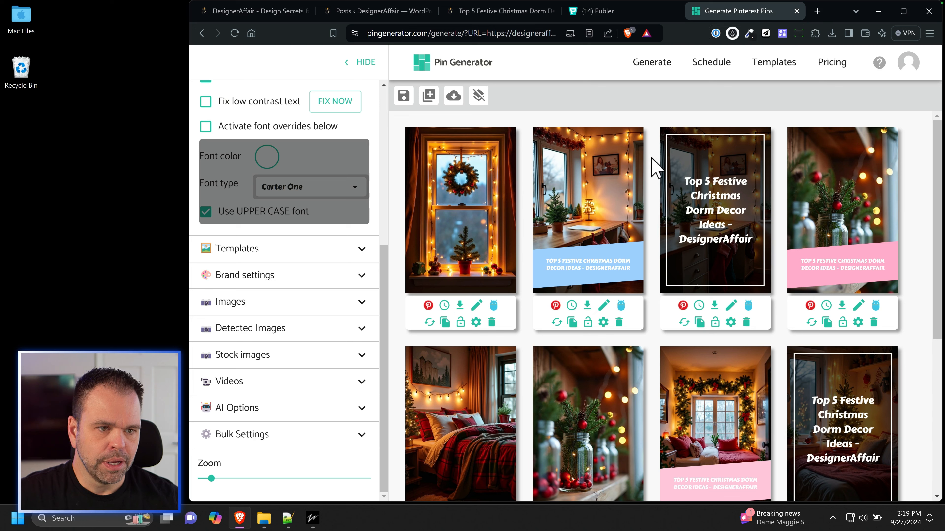
{"action": "scroll", "coordinate": [375, 219], "scroll_direction": "up", "scroll_amount": 5}
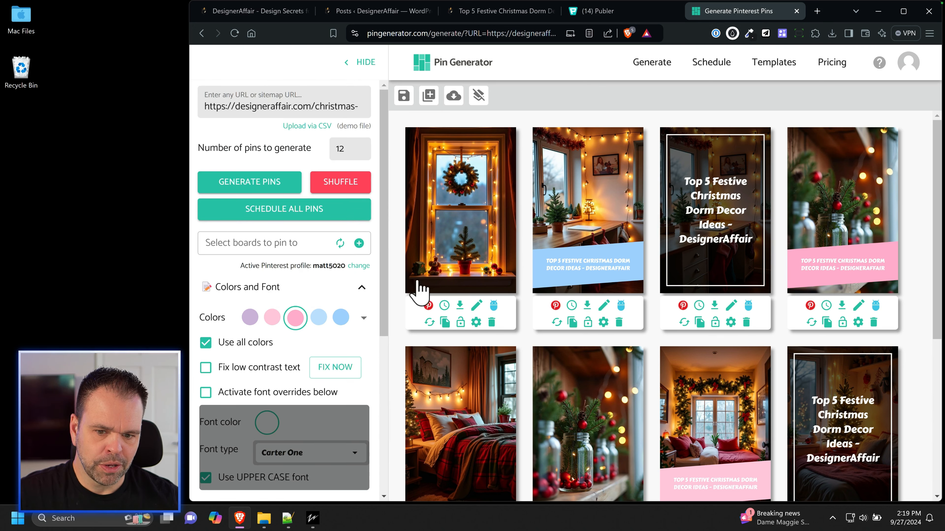
{"action": "left_click", "coordinate": [448, 305]}
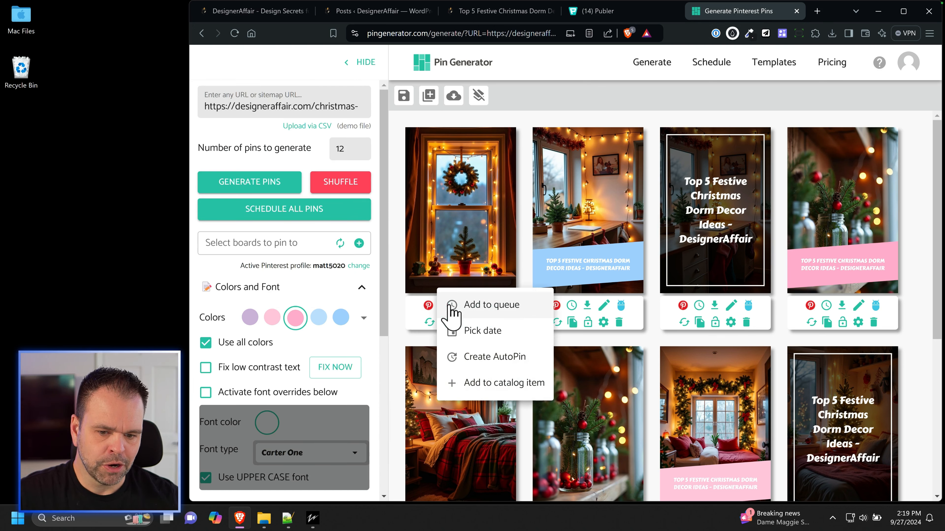
{"action": "left_click", "coordinate": [486, 331]}
{"action": "left_click", "coordinate": [637, 311]}
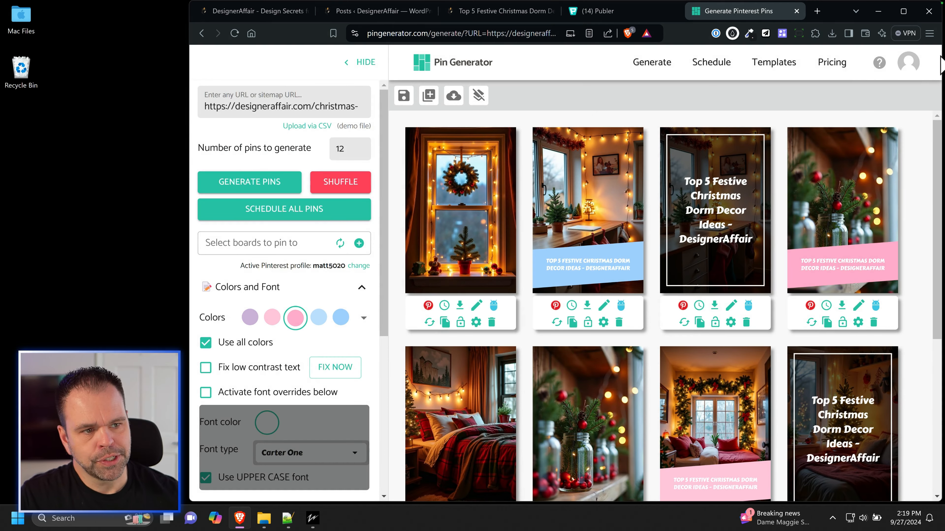
Step: Search Google for "social media schedule" and open Buffer's "Create A Social Media Content Calendar (7 Simple Steps)" result in a new tab
{"action": "left_click", "coordinate": [817, 11]}
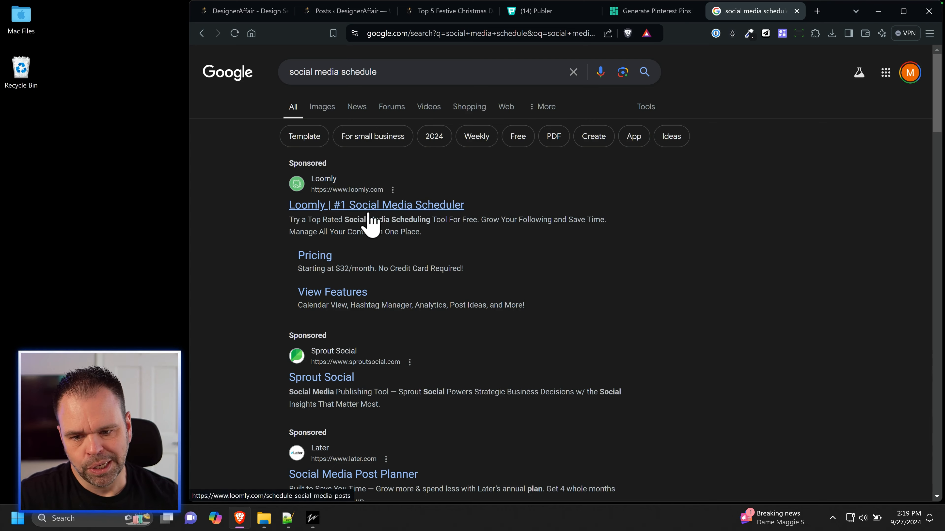
{"action": "scroll", "coordinate": [372, 224], "scroll_direction": "down", "scroll_amount": 3}
{"action": "scroll", "coordinate": [389, 249], "scroll_direction": "down", "scroll_amount": 3}
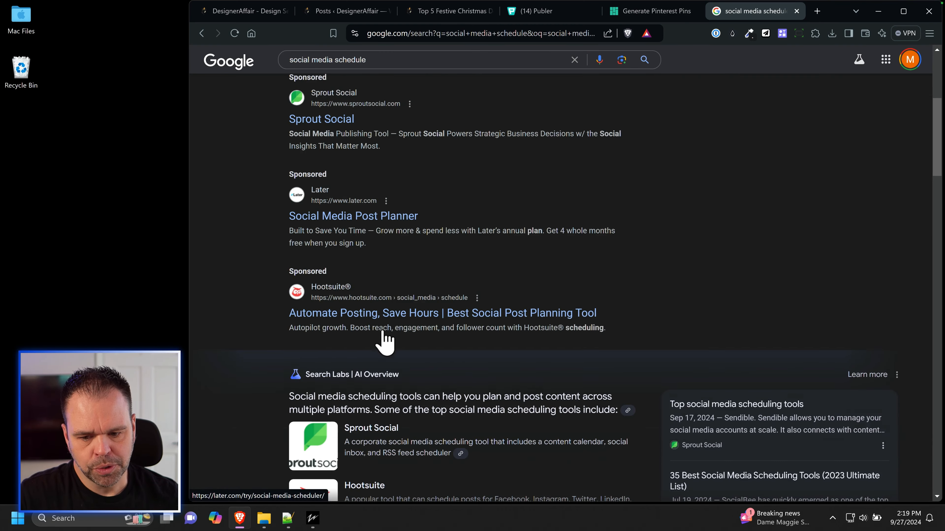
{"action": "scroll", "coordinate": [428, 320], "scroll_direction": "down", "scroll_amount": 10}
{"action": "scroll", "coordinate": [389, 324], "scroll_direction": "down", "scroll_amount": 12}
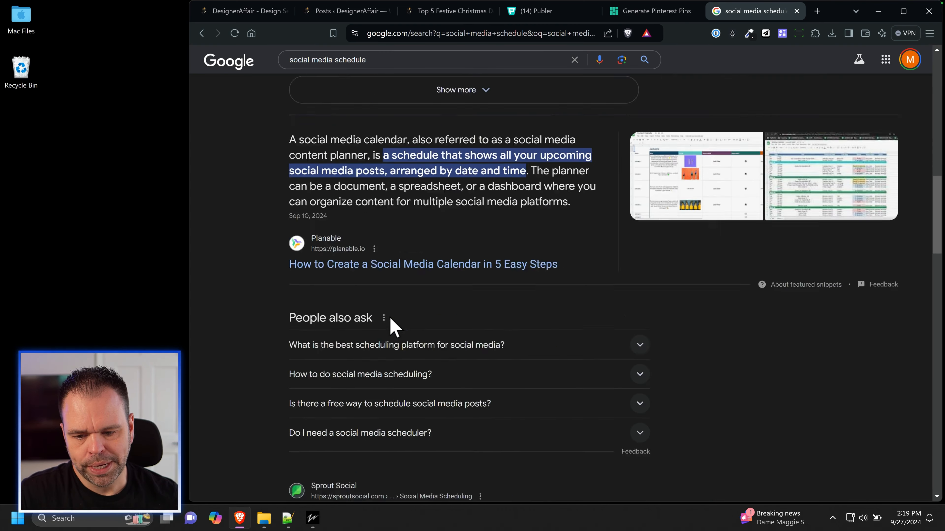
{"action": "right_click", "coordinate": [377, 271]}
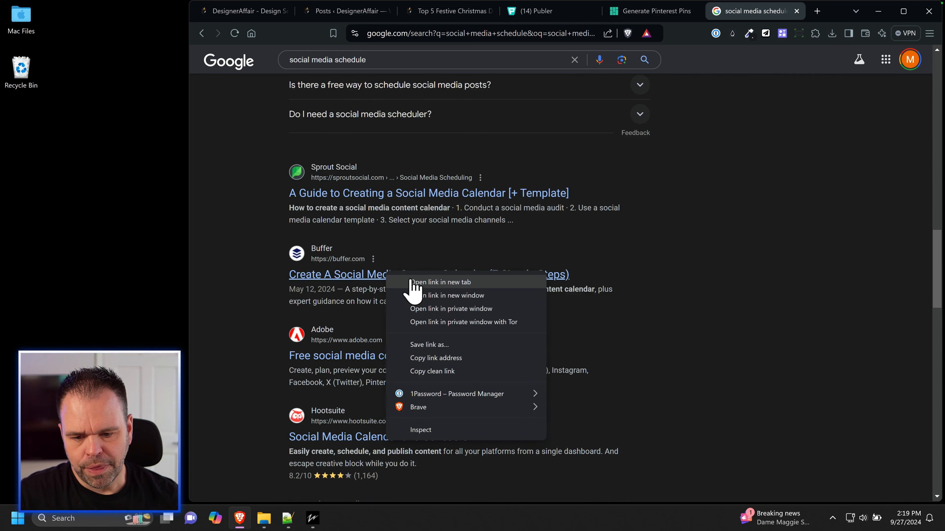
{"action": "left_click", "coordinate": [410, 279]}
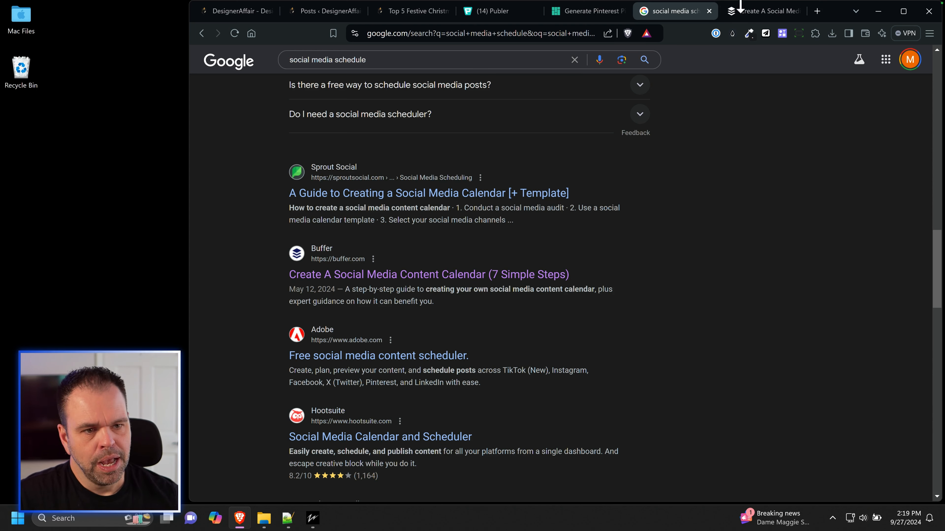
Step: Look over Buffer's social media calendar article and the DesignerAffair homepage
{"action": "left_click", "coordinate": [763, 11]}
{"action": "scroll", "coordinate": [500, 268], "scroll_direction": "down", "scroll_amount": 3}
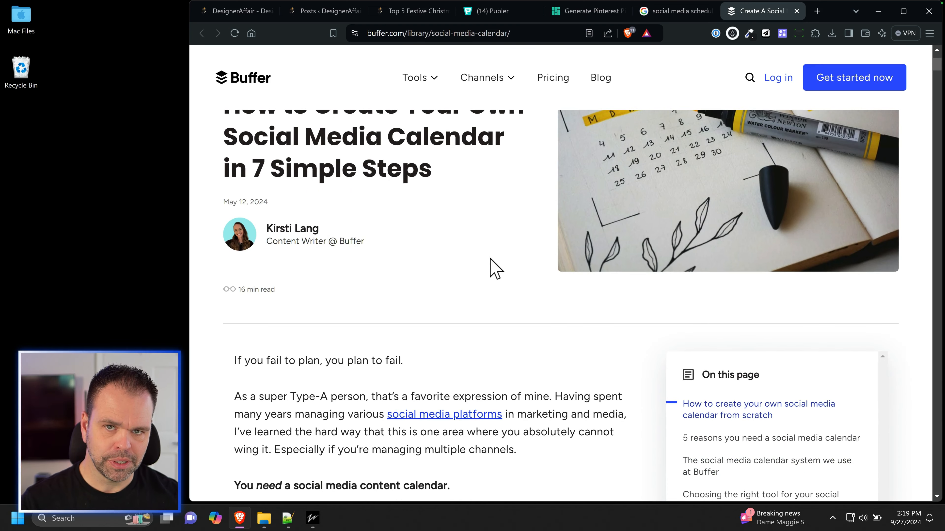
{"action": "scroll", "coordinate": [497, 275], "scroll_direction": "down", "scroll_amount": 5}
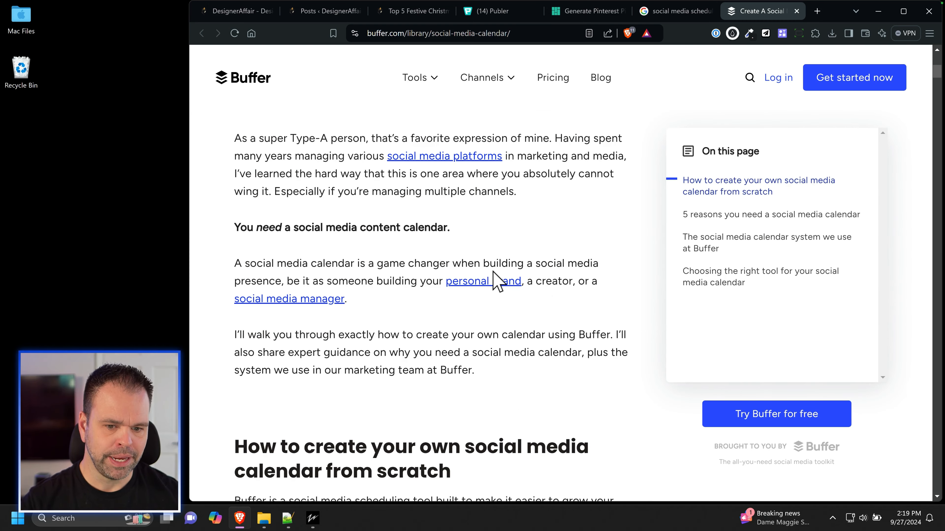
{"action": "left_click", "coordinate": [245, 11]}
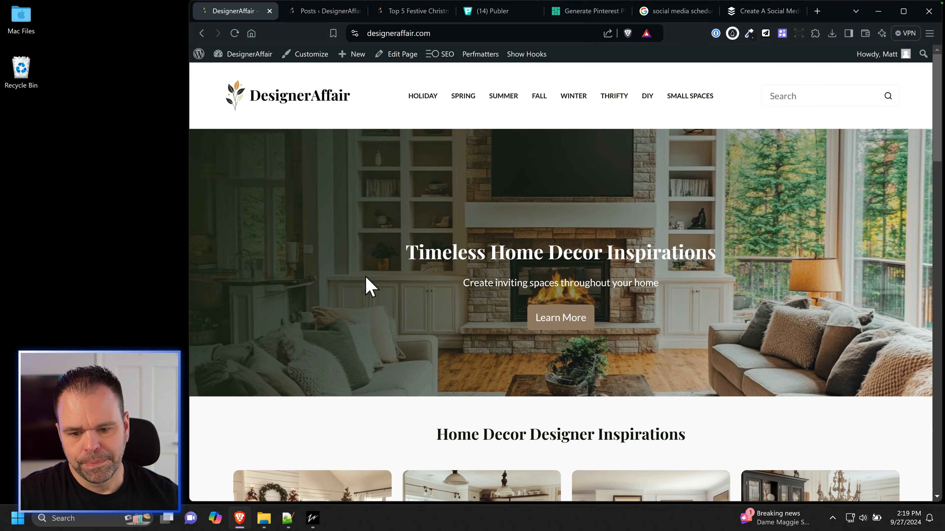
{"action": "scroll", "coordinate": [372, 290], "scroll_direction": "down", "scroll_amount": 5}
{"action": "scroll", "coordinate": [387, 294], "scroll_direction": "down", "scroll_amount": 3}
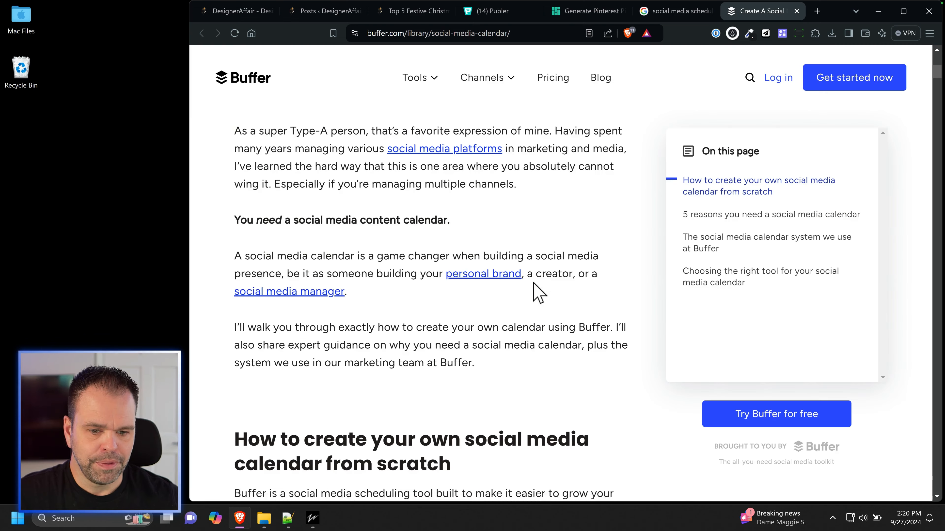
{"action": "scroll", "coordinate": [535, 285], "scroll_direction": "up", "scroll_amount": 7}
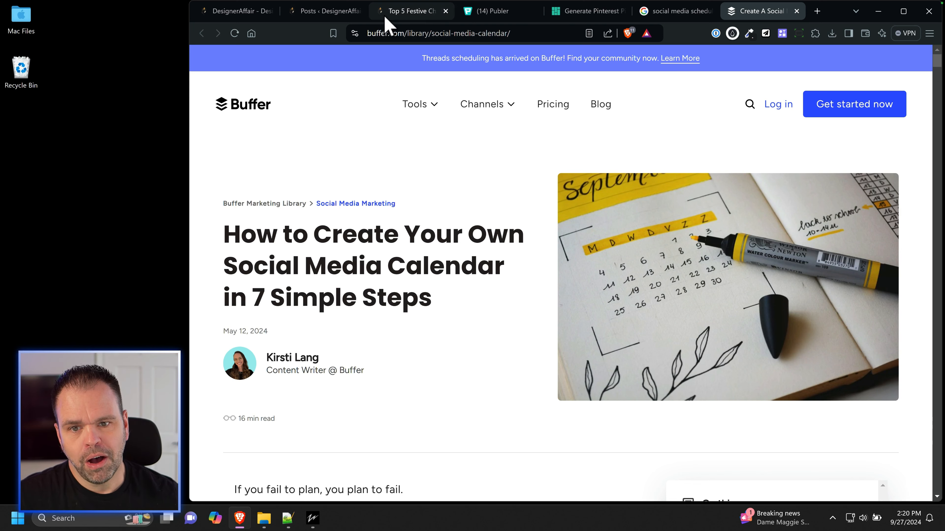
Step: Switch to the WordPress posts list and point out the Scheduled posts filter
{"action": "left_click", "coordinate": [328, 13]}
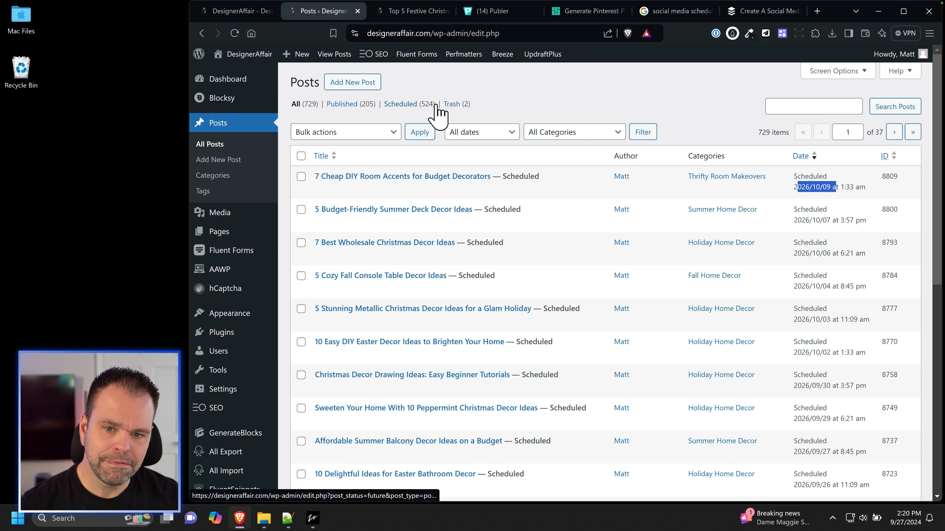
{"action": "left_click", "coordinate": [428, 109]}
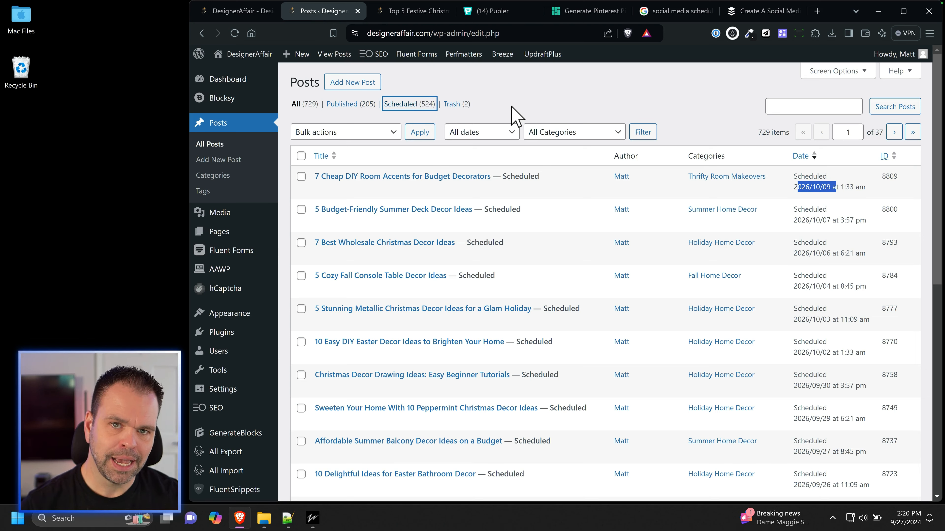
{"action": "left_click", "coordinate": [528, 117]}
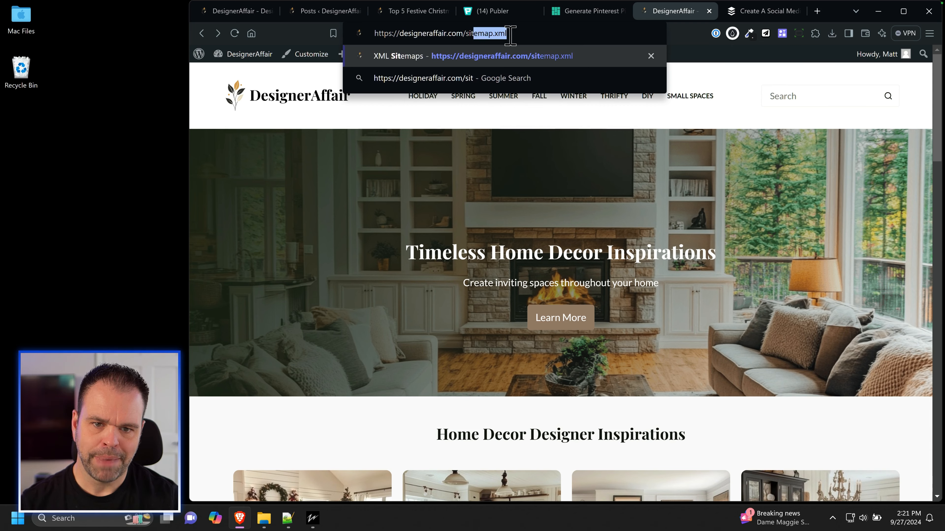
Step: Open designeraffair.com's XML sitemap index and examine the post URLs and update dates in post-sitemap1.xml
{"action": "key", "text": "Return"}
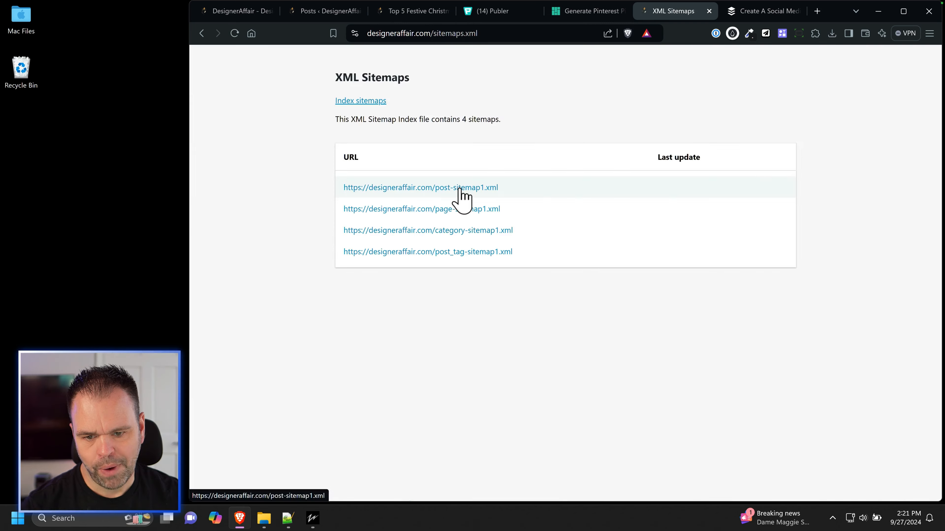
{"action": "left_click", "coordinate": [470, 188]}
{"action": "scroll", "coordinate": [533, 308], "scroll_direction": "down", "scroll_amount": 20}
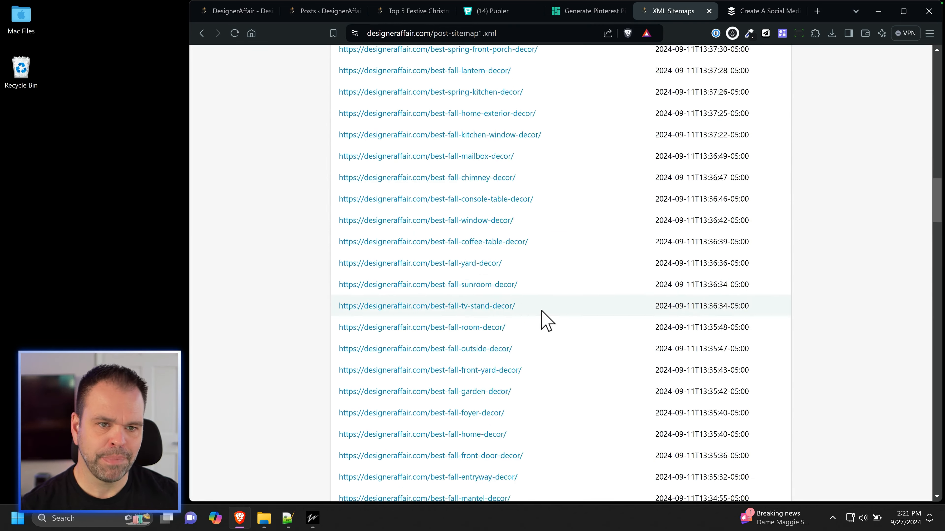
{"action": "scroll", "coordinate": [545, 330], "scroll_direction": "down", "scroll_amount": 10}
{"action": "scroll", "coordinate": [546, 328], "scroll_direction": "up", "scroll_amount": 20}
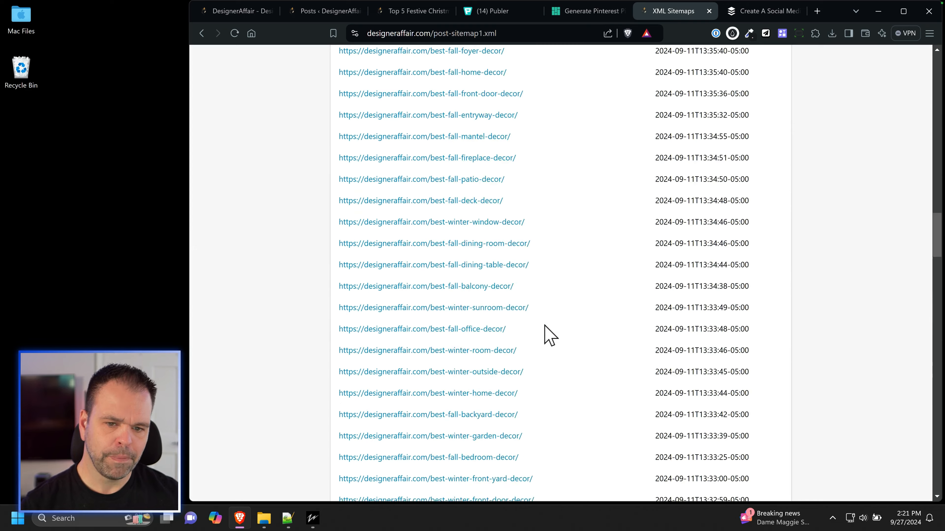
{"action": "scroll", "coordinate": [546, 327], "scroll_direction": "up", "scroll_amount": 15}
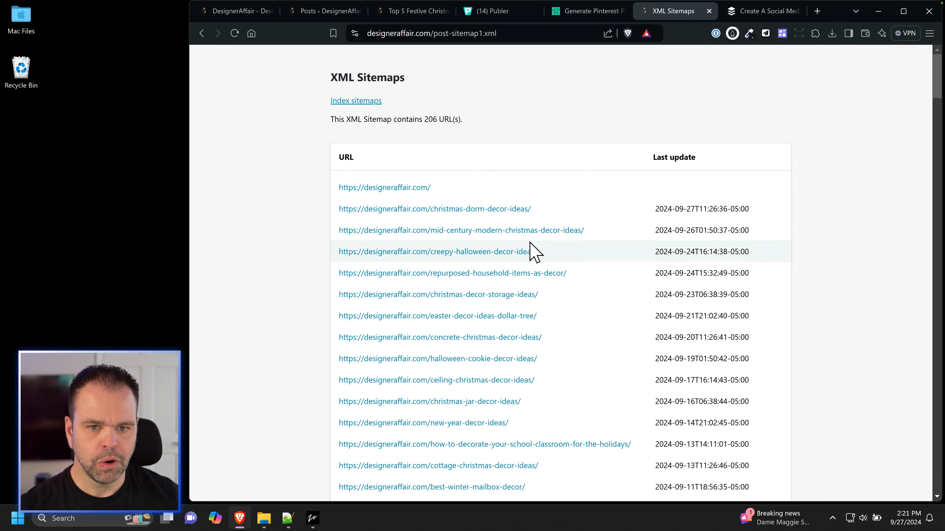
{"action": "scroll", "coordinate": [535, 254], "scroll_direction": "down", "scroll_amount": 15}
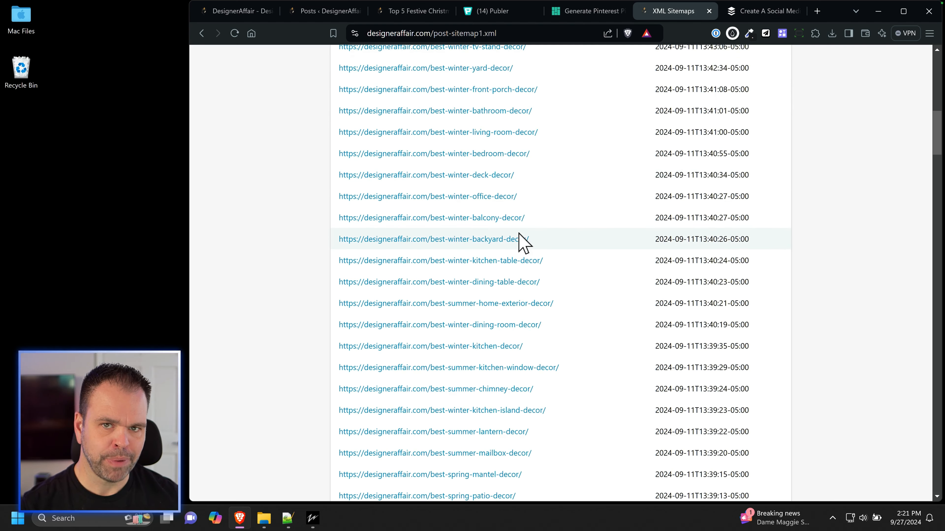
Step: Return to the WordPress posts list and highlight the year and month of the first post's scheduled date
{"action": "left_click", "coordinate": [427, 14]}
{"action": "left_click", "coordinate": [337, 11]}
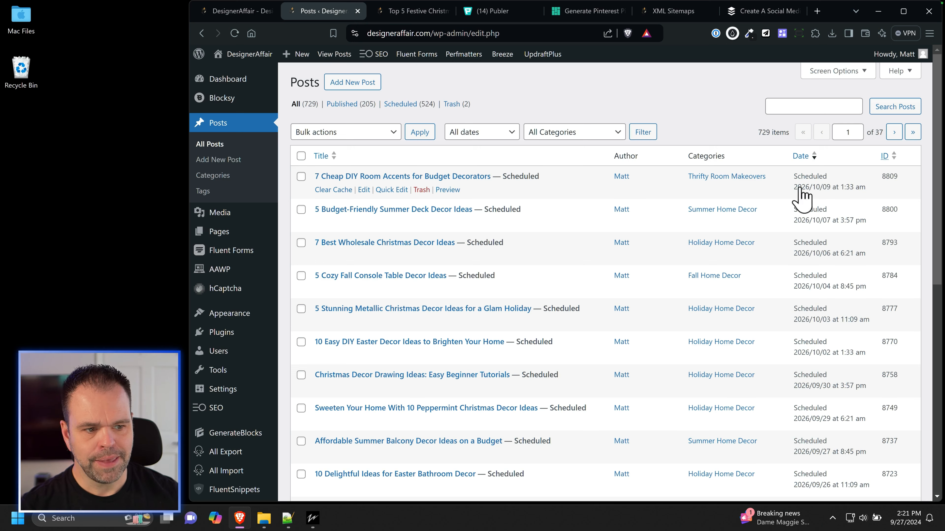
{"action": "left_click_drag", "start_coordinate": [795, 180], "coordinate": [827, 376]}
{"action": "left_click", "coordinate": [817, 182]}
{"action": "left_click_drag", "start_coordinate": [795, 187], "coordinate": [821, 187]}
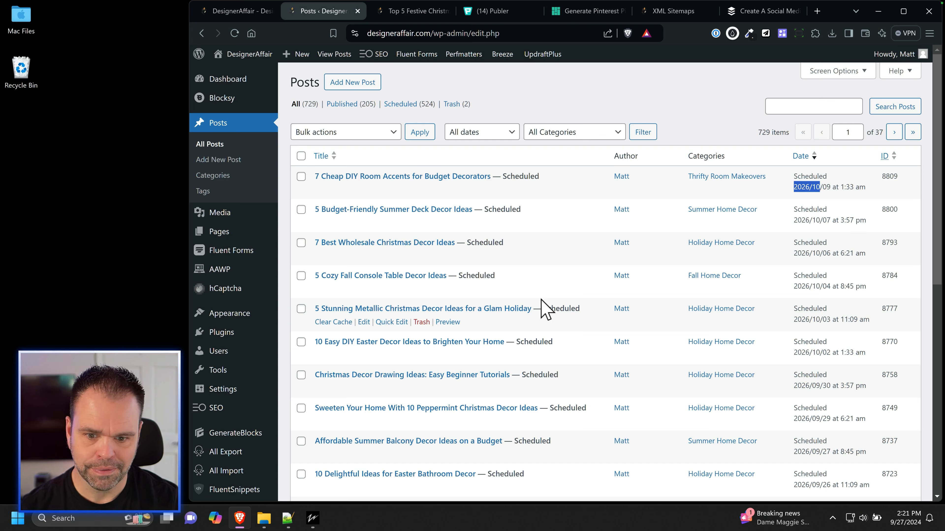
Step: Highlight the first four scheduled posts in the list, from title to date, and clear the highlight
{"action": "left_click", "coordinate": [875, 290]}
{"action": "left_click_drag", "start_coordinate": [875, 291], "coordinate": [327, 167]}
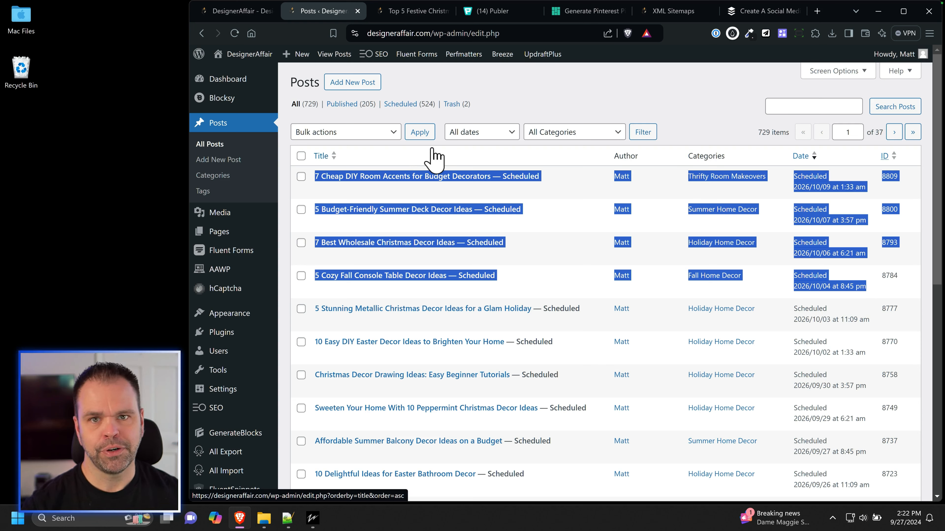
{"action": "left_click", "coordinate": [538, 98]}
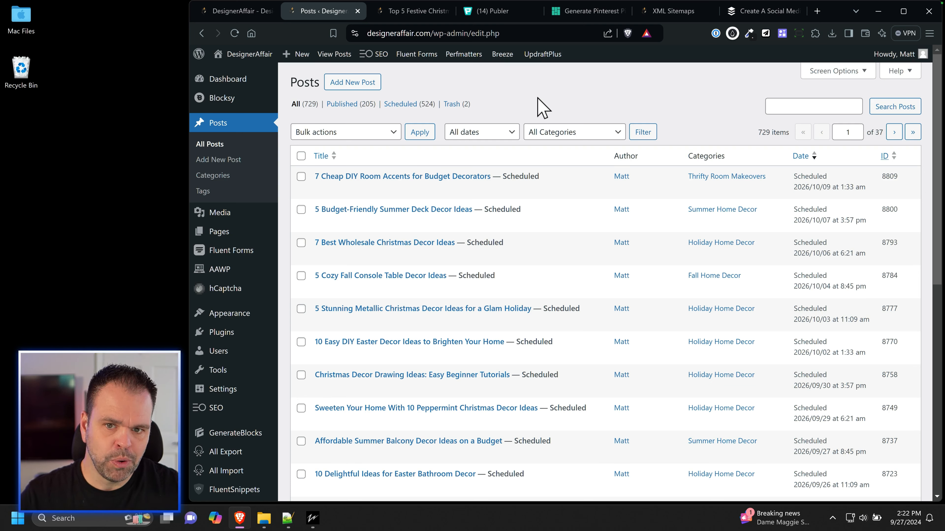
Step: Switch to the Top 5 Festive Christmas Dorm Decor Ideas article, highlight its title, and examine the images under its subheadings
{"action": "left_click", "coordinate": [400, 11]}
{"action": "left_click_drag", "start_coordinate": [394, 280], "coordinate": [731, 280]}
{"action": "scroll", "coordinate": [625, 298], "scroll_direction": "down", "scroll_amount": 6}
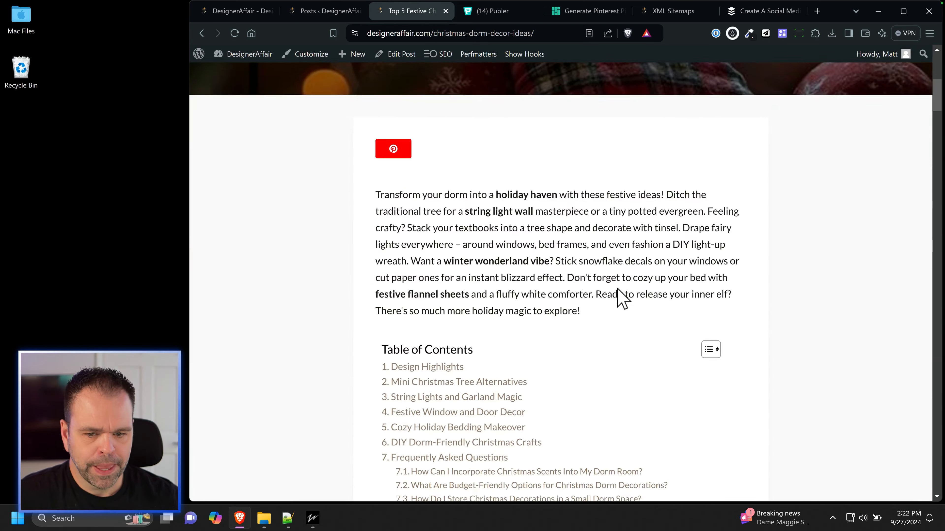
{"action": "scroll", "coordinate": [625, 297], "scroll_direction": "up", "scroll_amount": 6}
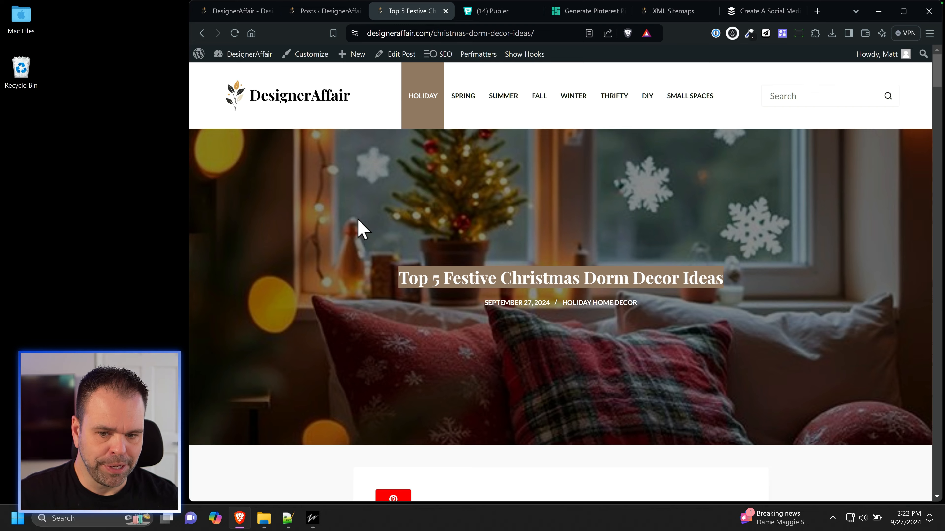
{"action": "scroll", "coordinate": [523, 322], "scroll_direction": "down", "scroll_amount": 10}
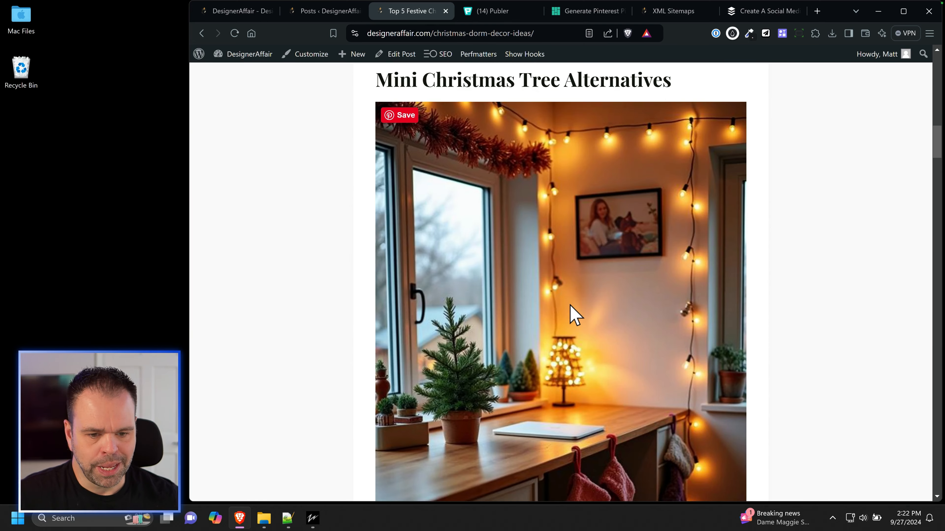
{"action": "scroll", "coordinate": [565, 313], "scroll_direction": "down", "scroll_amount": 15}
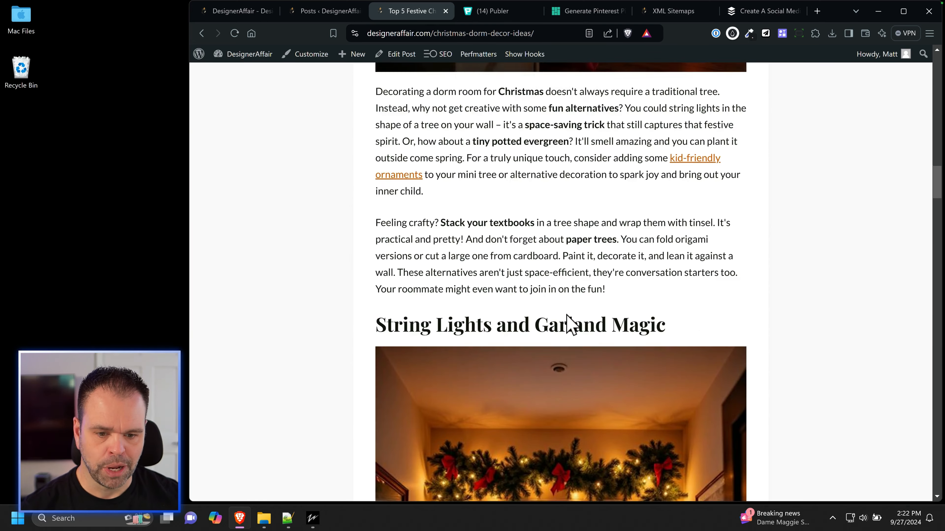
{"action": "scroll", "coordinate": [566, 283], "scroll_direction": "down", "scroll_amount": 15}
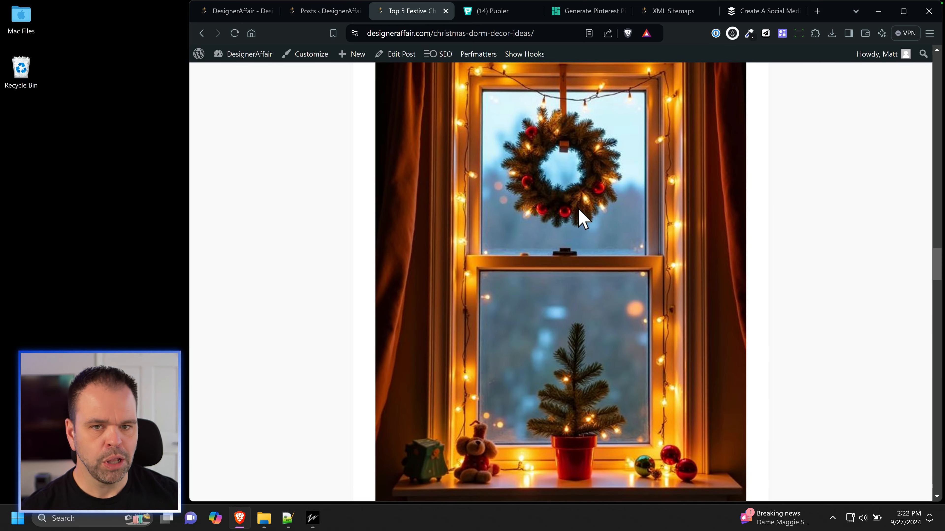
Step: Highlight the Christmas dorm decor article's full web address, return to the article's title, and clear the highlighting
{"action": "left_click", "coordinate": [538, 34]}
{"action": "left_click_drag", "start_coordinate": [535, 33], "coordinate": [304, 34]}
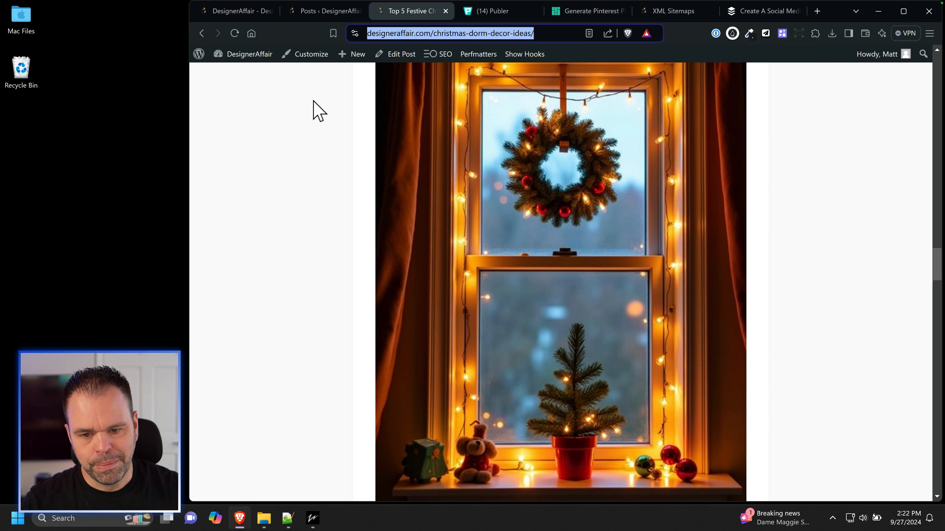
{"action": "left_click", "coordinate": [503, 35]}
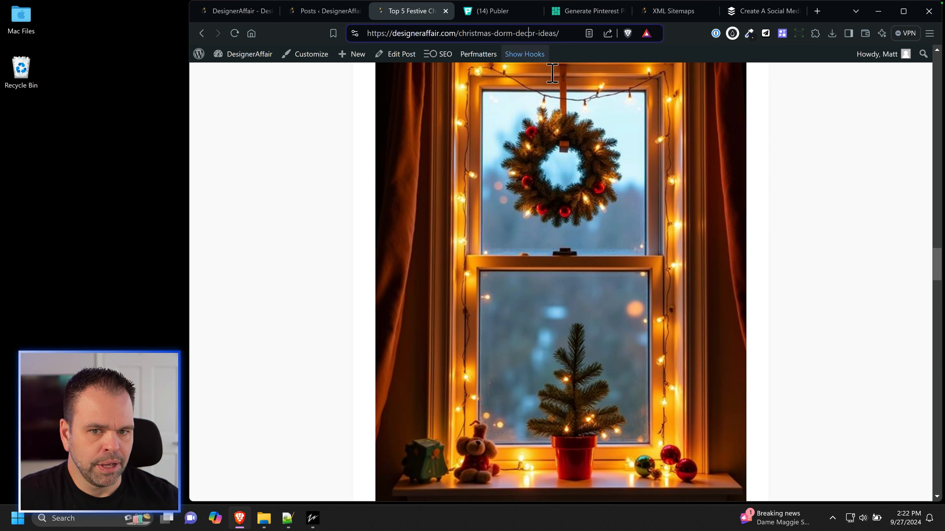
{"action": "left_click_drag", "start_coordinate": [566, 33], "coordinate": [354, 35]}
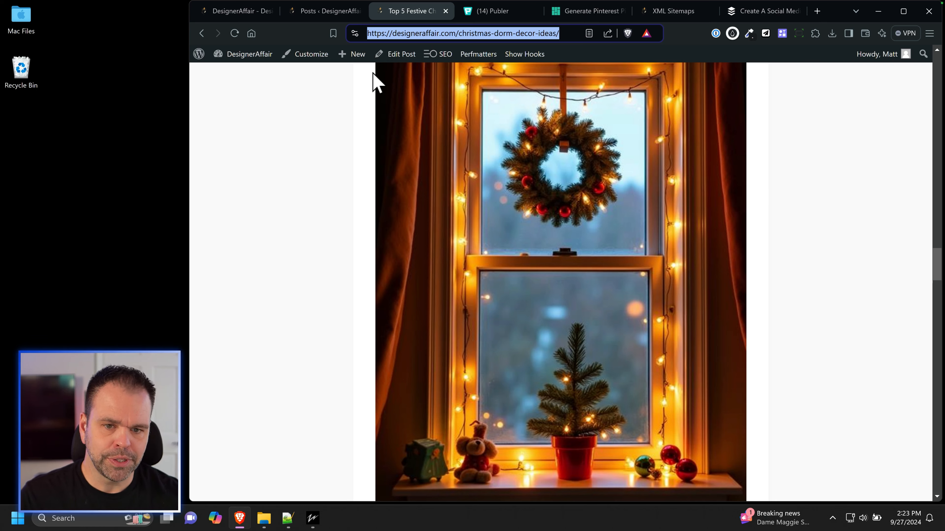
{"action": "scroll", "coordinate": [380, 194], "scroll_direction": "up", "scroll_amount": 15}
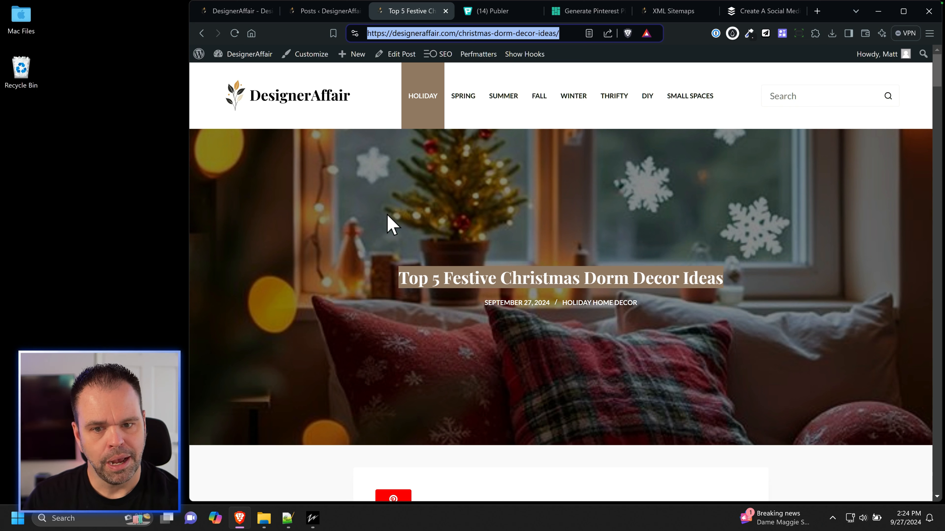
{"action": "left_click", "coordinate": [494, 167]}
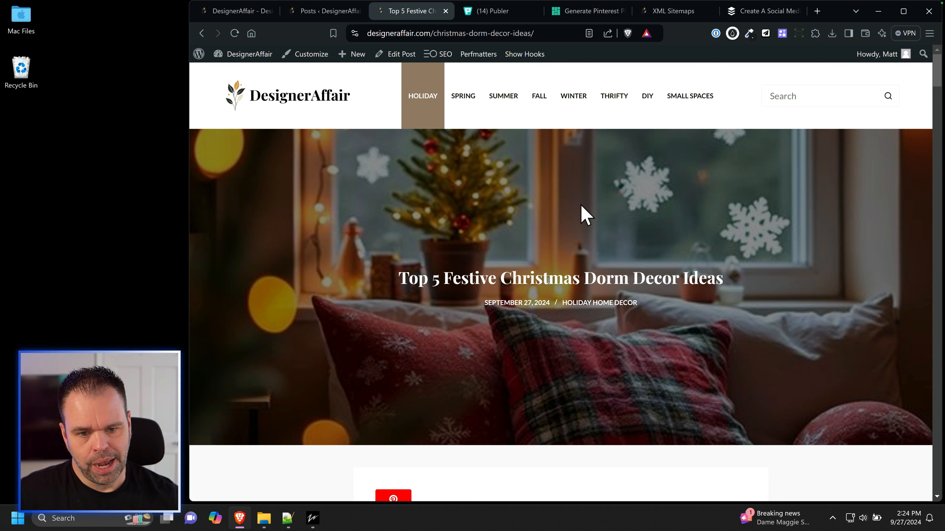
Step: Switch to Publer, maximize the browser window, and look over the scheduled Pinterest posts in the grid
{"action": "left_click", "coordinate": [487, 11]}
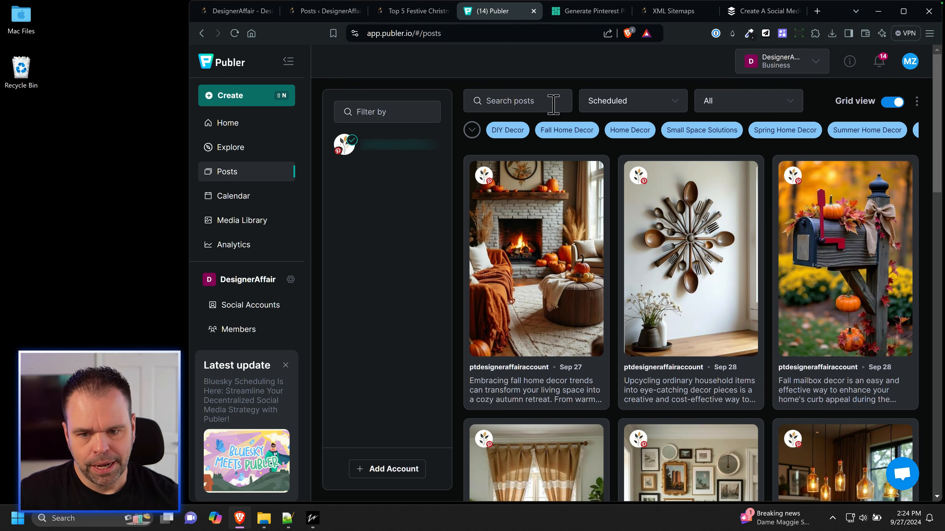
{"action": "left_click", "coordinate": [902, 13]}
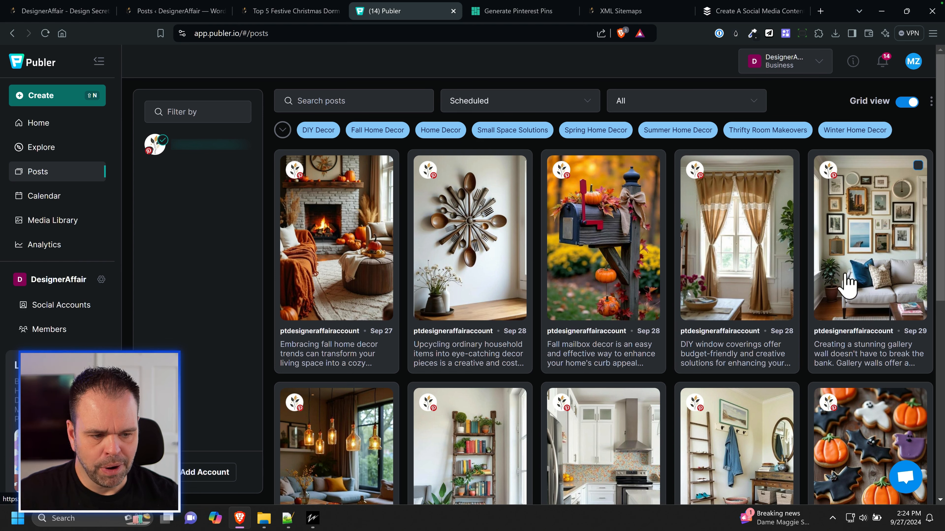
{"action": "scroll", "coordinate": [856, 283], "scroll_direction": "down", "scroll_amount": 3}
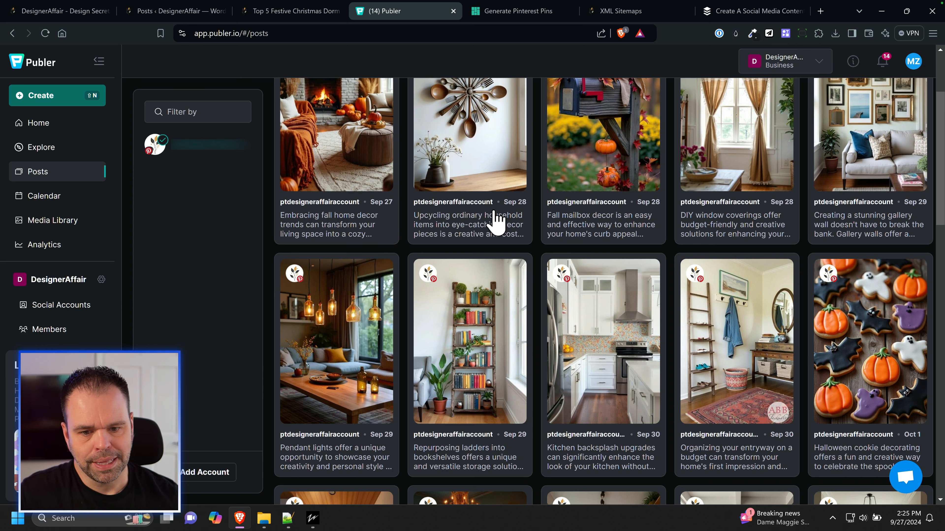
{"action": "scroll", "coordinate": [513, 240], "scroll_direction": "up", "scroll_amount": 3}
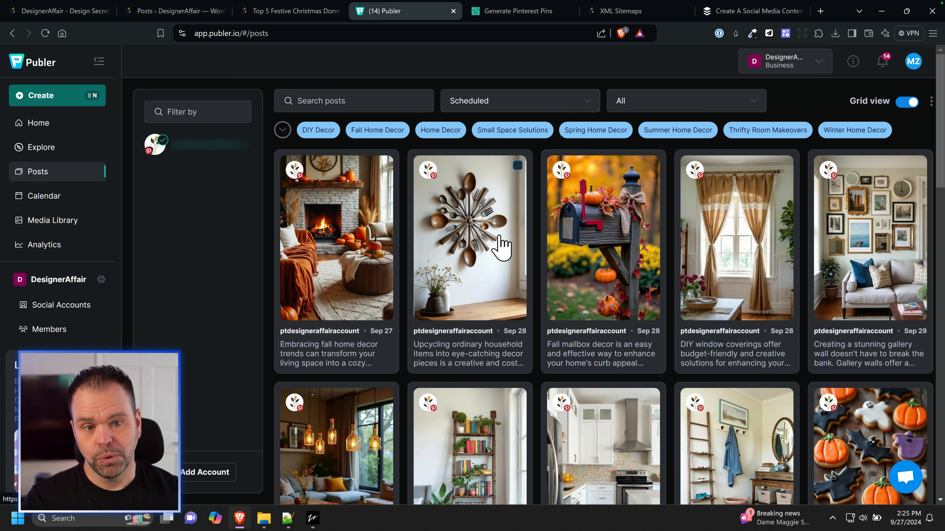
Step: Open publer.io in a new private window and bring up the plan cards on its Pricing page
{"action": "left_click", "coordinate": [932, 33]}
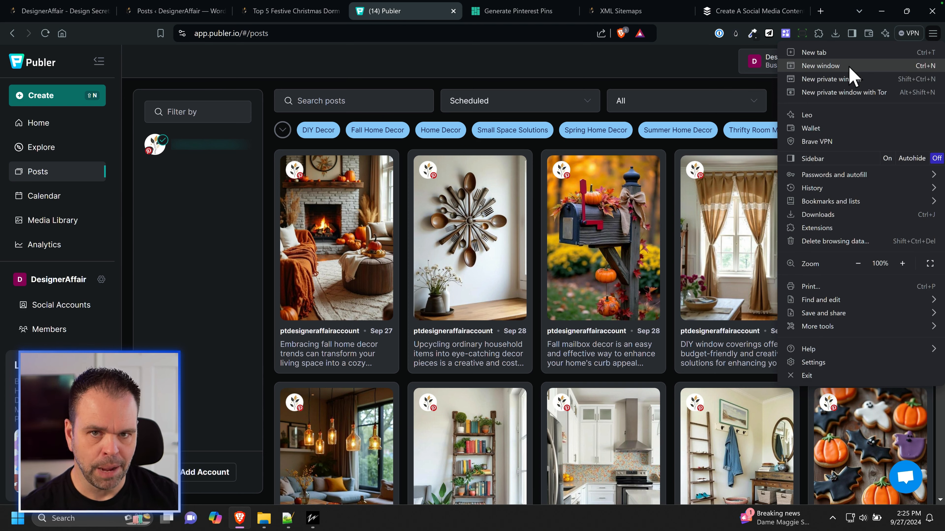
{"action": "left_click", "coordinate": [846, 78]}
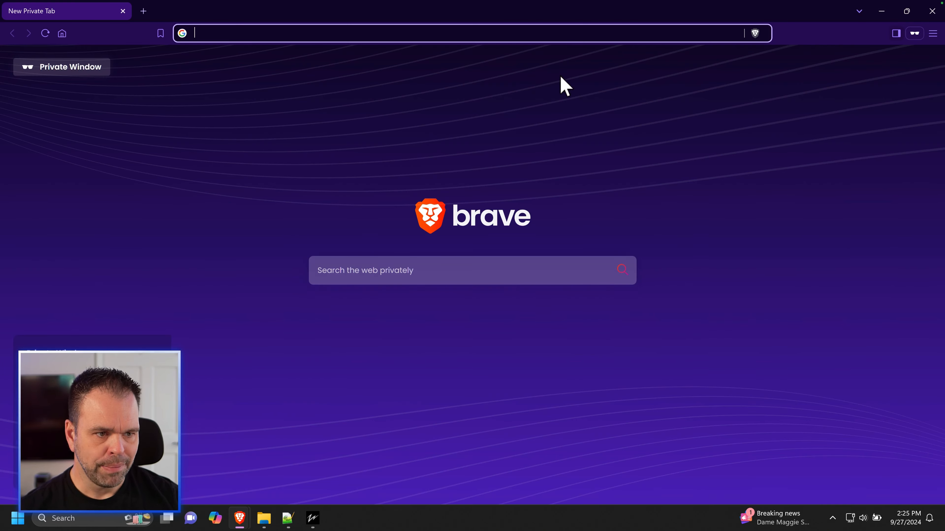
{"action": "type", "text": "publer.io"}
{"action": "key", "text": "Return"}
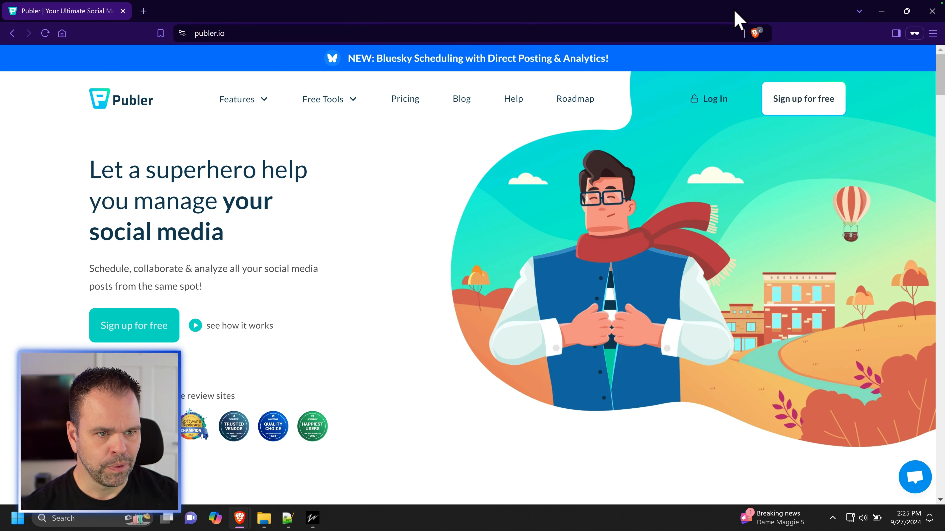
{"action": "left_click", "coordinate": [405, 99]}
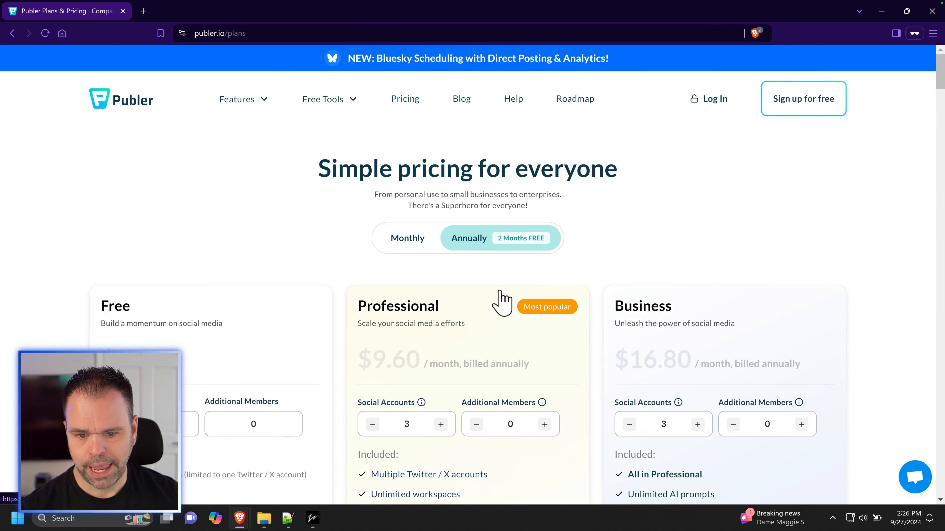
{"action": "scroll", "coordinate": [500, 302], "scroll_direction": "down", "scroll_amount": 3}
Step: Try different social account counts for the Professional plan, starting from 8 and ending at 9
{"action": "left_click", "coordinate": [404, 314]}
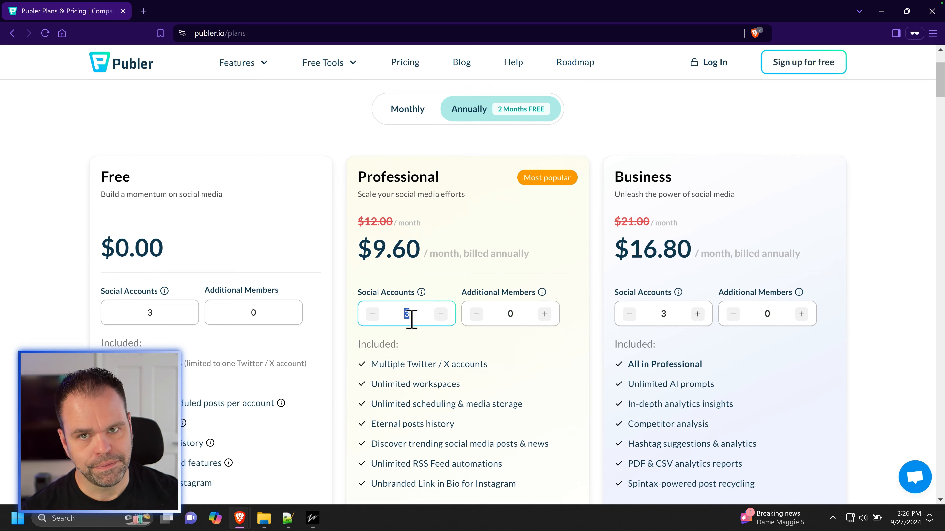
{"action": "type", "text": "8"}
{"action": "left_click", "coordinate": [440, 314]}
{"action": "left_click", "coordinate": [441, 314]}
{"action": "left_click", "coordinate": [441, 314]}
{"action": "left_click", "coordinate": [373, 314]}
{"action": "left_click", "coordinate": [373, 314]}
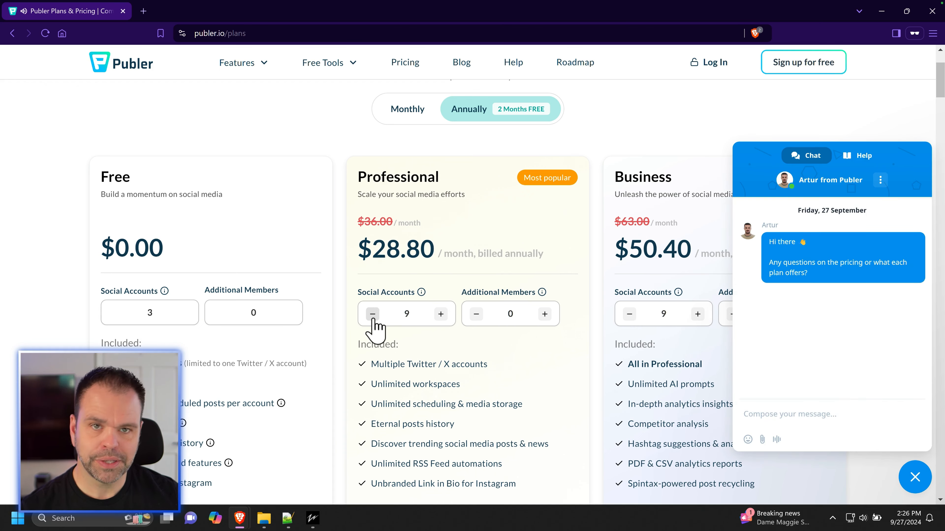
Step: Try up to 3 additional members on the Professional plan, reset them to 0, and close the private window
{"action": "left_click", "coordinate": [544, 314]}
{"action": "left_click", "coordinate": [544, 314]}
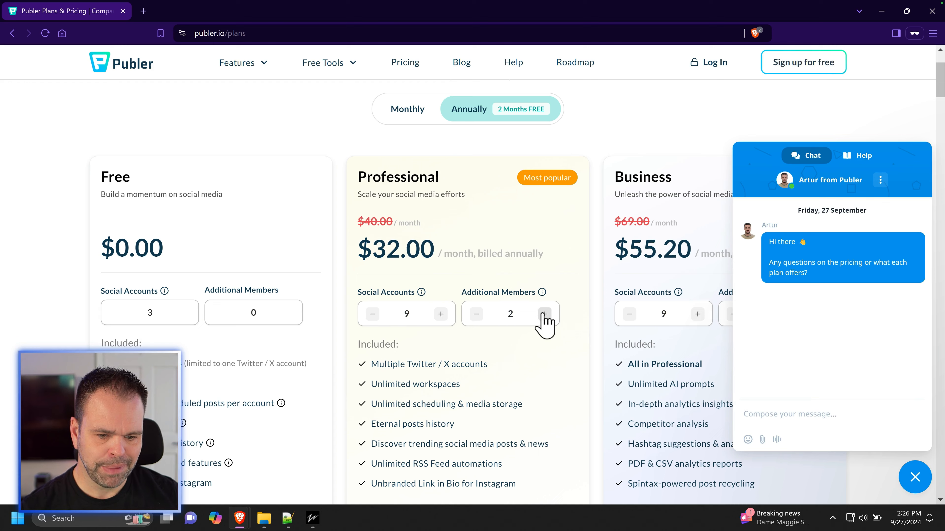
{"action": "left_click", "coordinate": [544, 314]}
{"action": "left_click", "coordinate": [476, 314]}
{"action": "left_click", "coordinate": [476, 314]}
{"action": "left_click", "coordinate": [476, 314]}
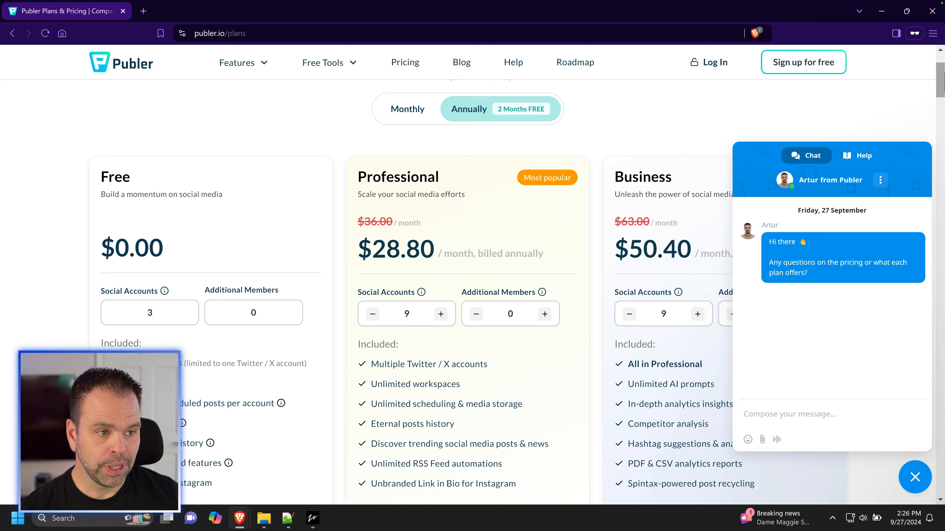
{"action": "left_click", "coordinate": [933, 11]}
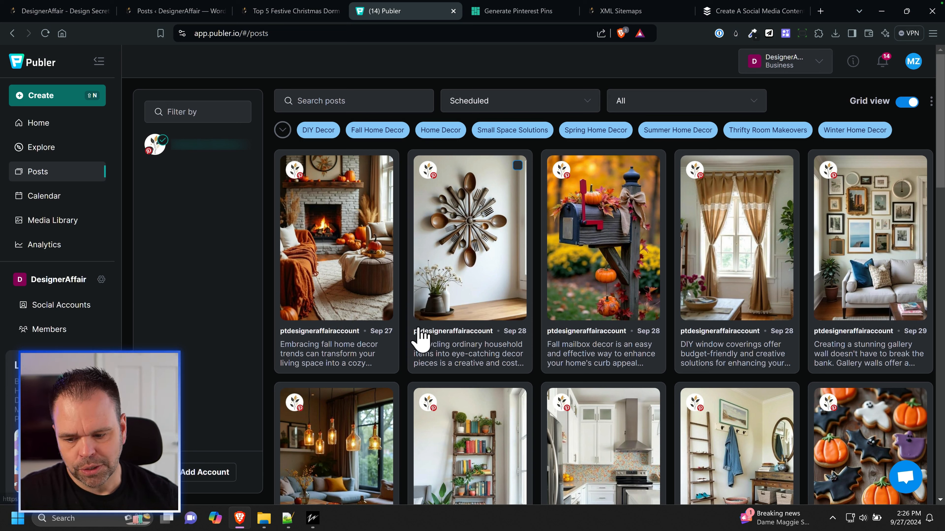
Step: Start a new Publer post, choose the bulk CSV import, and view the example CSV template
{"action": "left_click", "coordinate": [64, 97]}
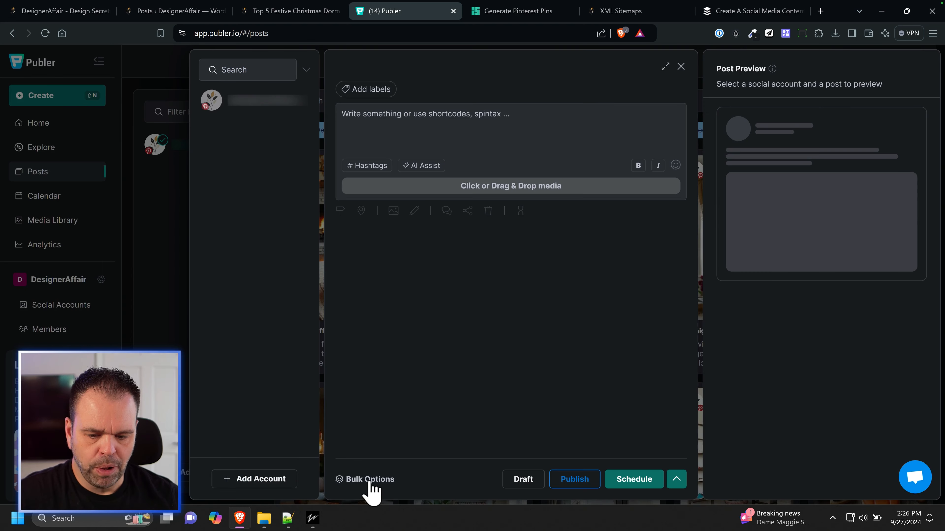
{"action": "left_click", "coordinate": [378, 481]}
{"action": "left_click", "coordinate": [382, 459]}
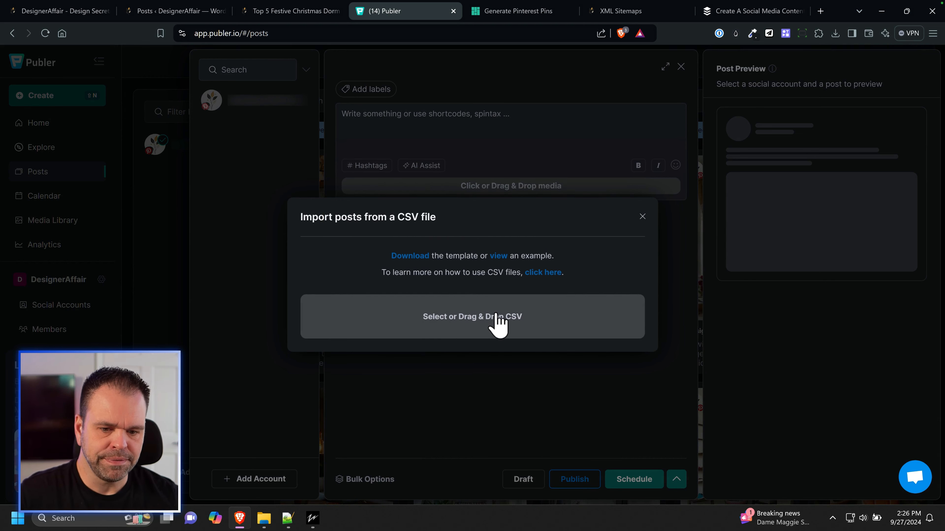
{"action": "left_click", "coordinate": [500, 256]}
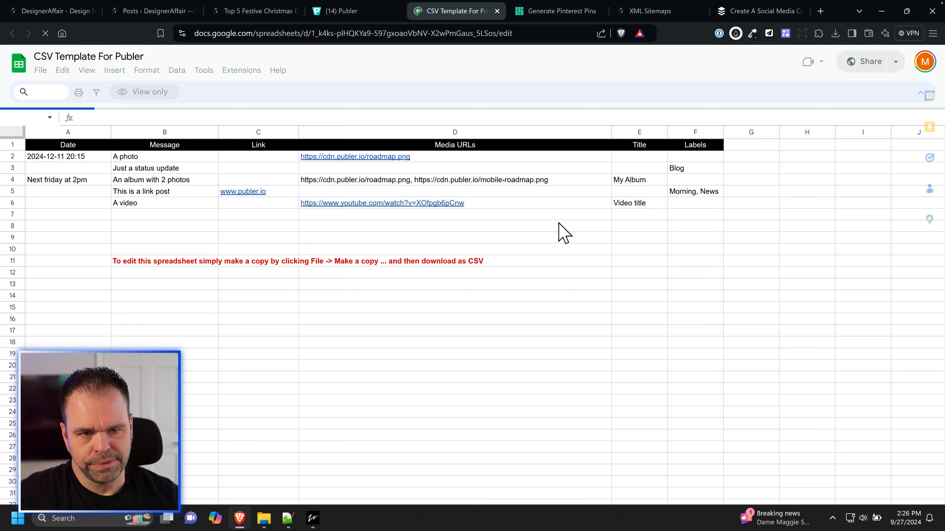
Step: Close the Generate Pinterest Pins page and highlight the template's Date, Message, Link, Media URLs, Title and Labels columns in turn
{"action": "left_click", "coordinate": [598, 11]}
{"action": "left_click_drag", "start_coordinate": [79, 157], "coordinate": [84, 294]}
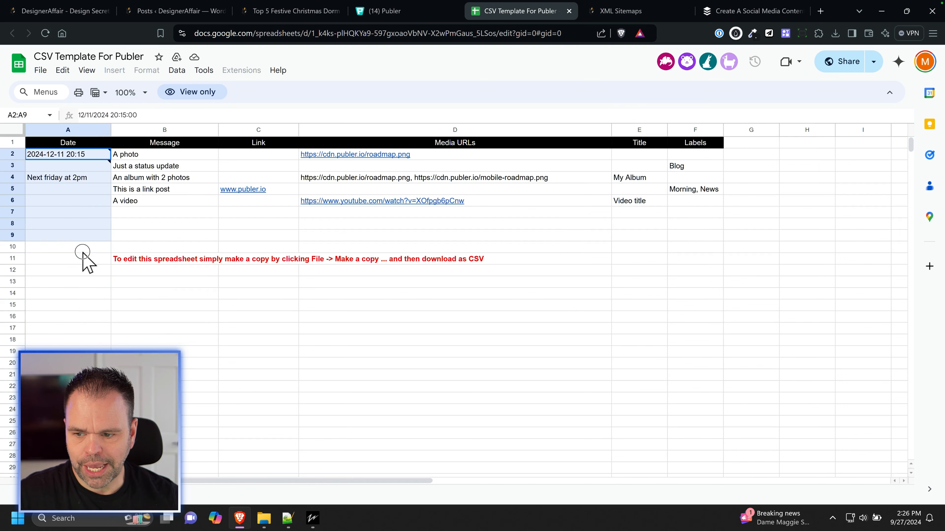
{"action": "left_click_drag", "start_coordinate": [168, 157], "coordinate": [197, 301]}
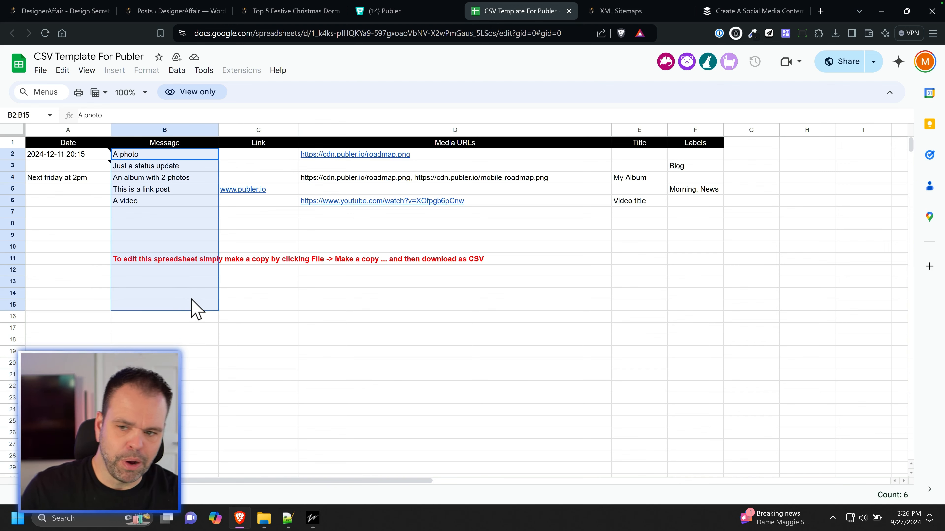
{"action": "left_click_drag", "start_coordinate": [280, 156], "coordinate": [280, 283]}
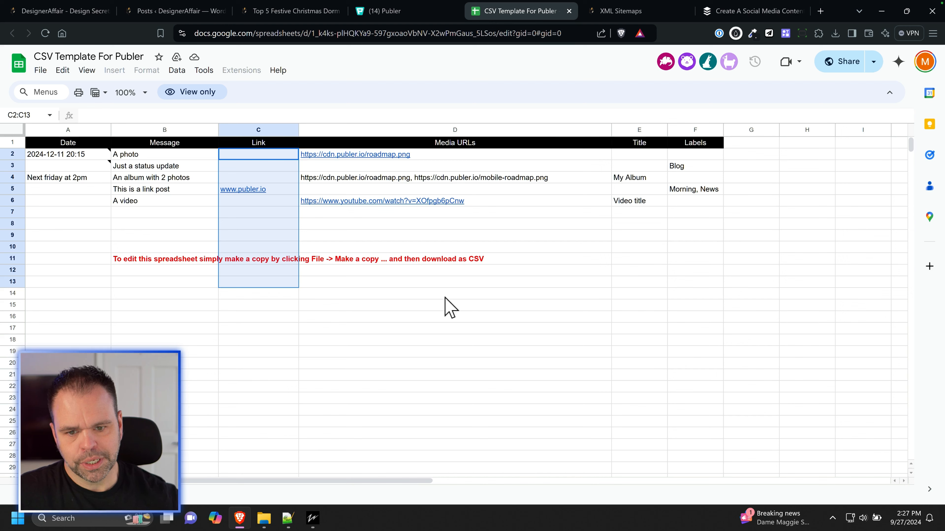
{"action": "left_click_drag", "start_coordinate": [514, 154], "coordinate": [540, 271]}
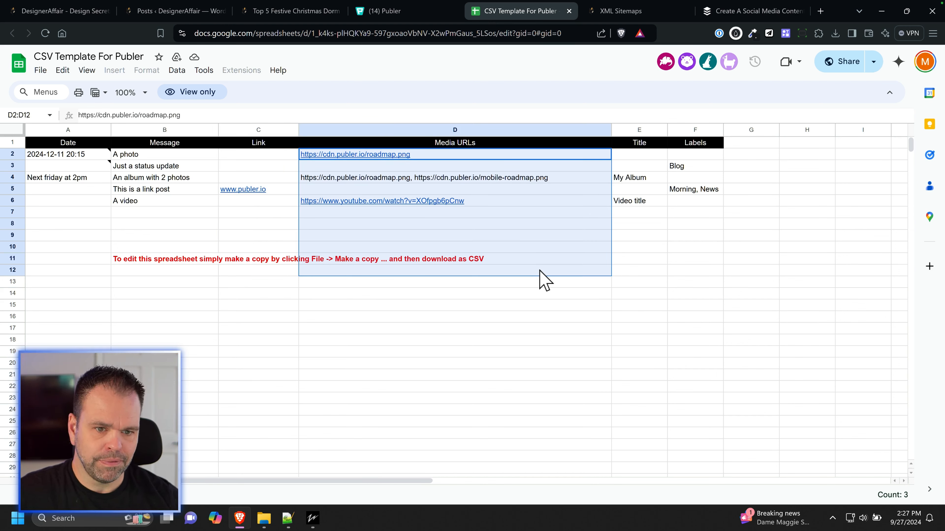
{"action": "left_click", "coordinate": [651, 158]}
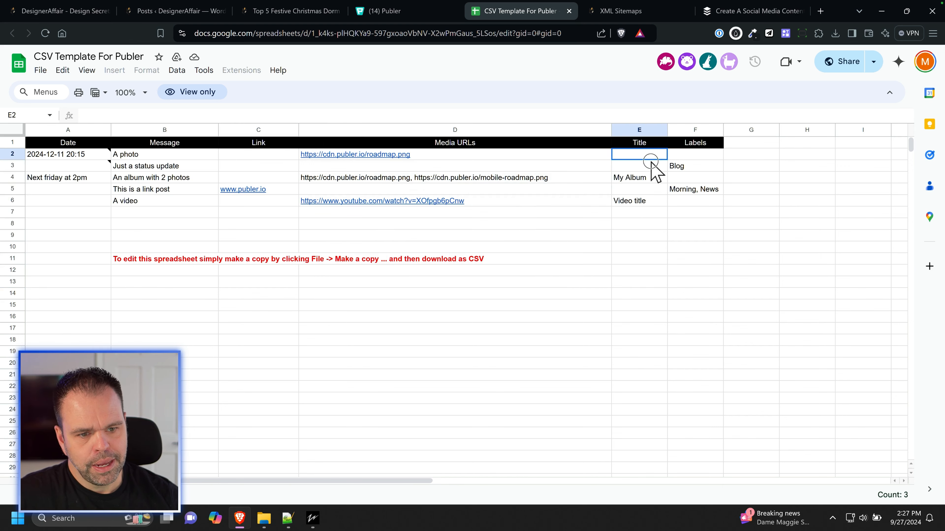
{"action": "left_click_drag", "start_coordinate": [651, 158], "coordinate": [658, 270]}
{"action": "left_click_drag", "start_coordinate": [700, 155], "coordinate": [716, 247]}
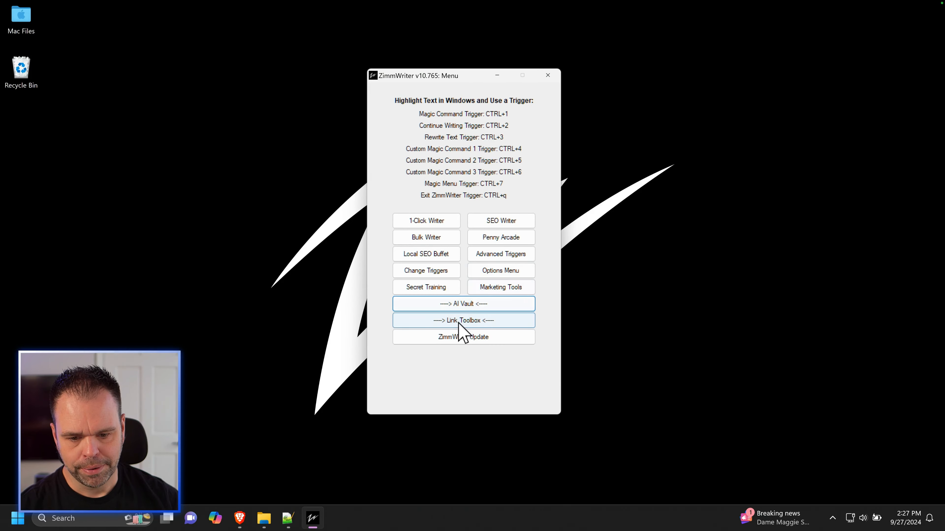
Step: Open the Social Media Scheduler from the AI Vault
{"action": "left_click", "coordinate": [478, 304]}
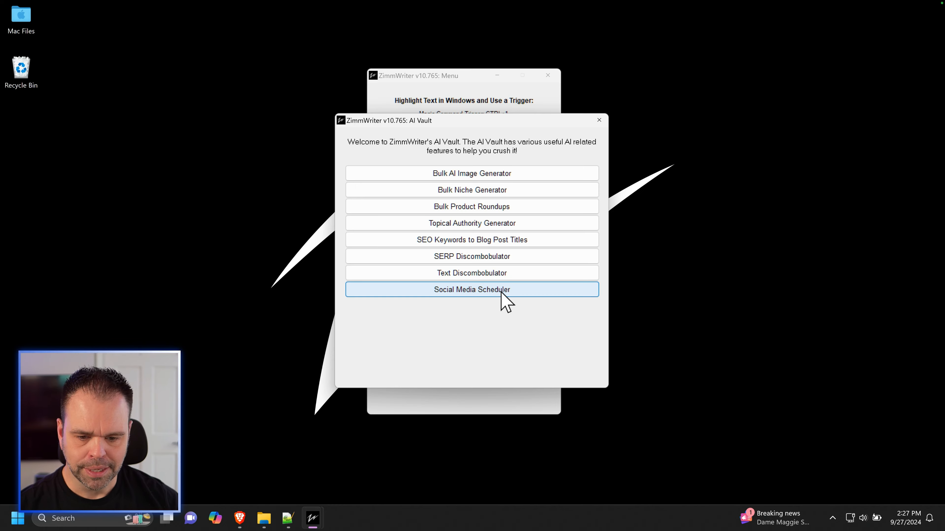
{"action": "left_click", "coordinate": [497, 294]}
{"action": "left_click_drag", "start_coordinate": [441, 48], "coordinate": [439, 33]}
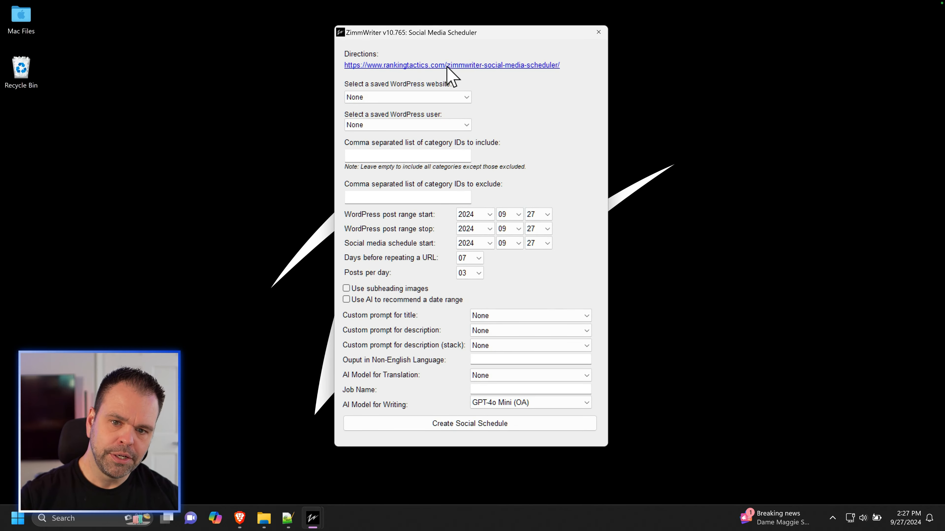
{"action": "left_click", "coordinate": [394, 98]}
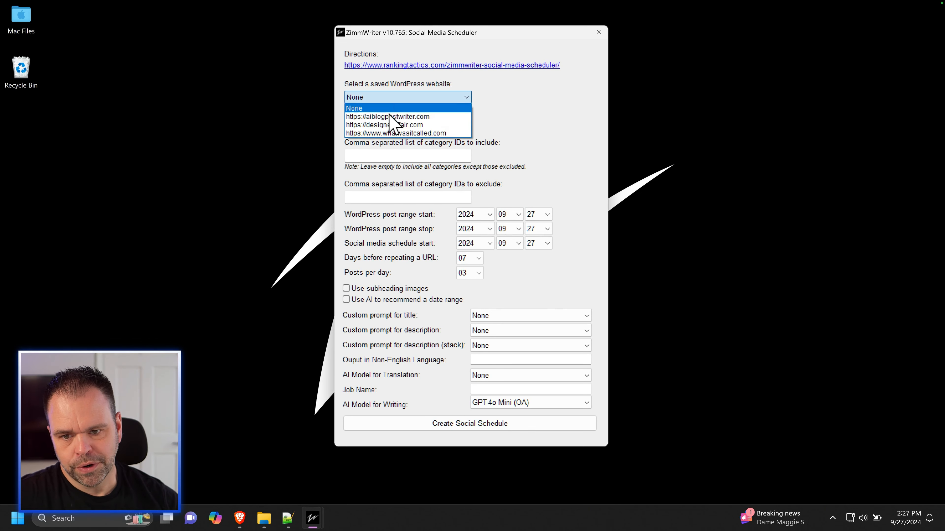
{"action": "left_click", "coordinate": [419, 109]}
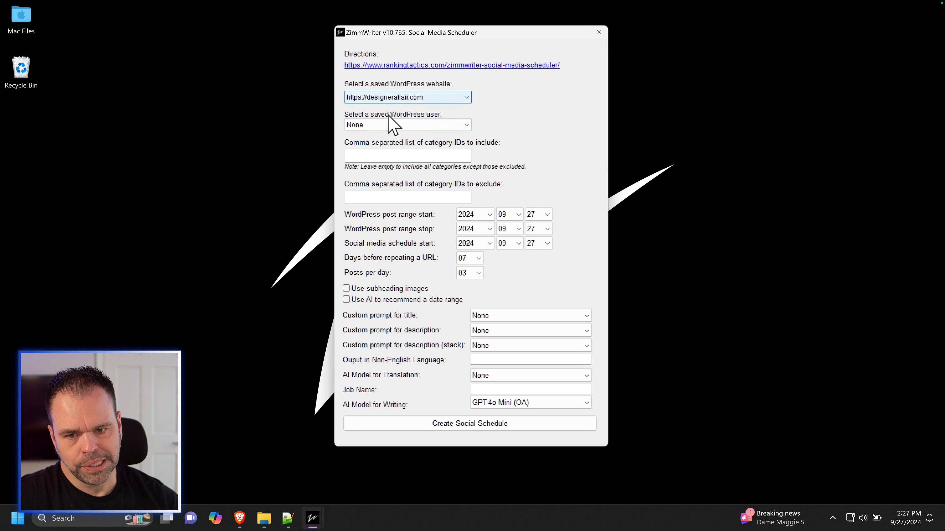
{"action": "left_click", "coordinate": [391, 126]}
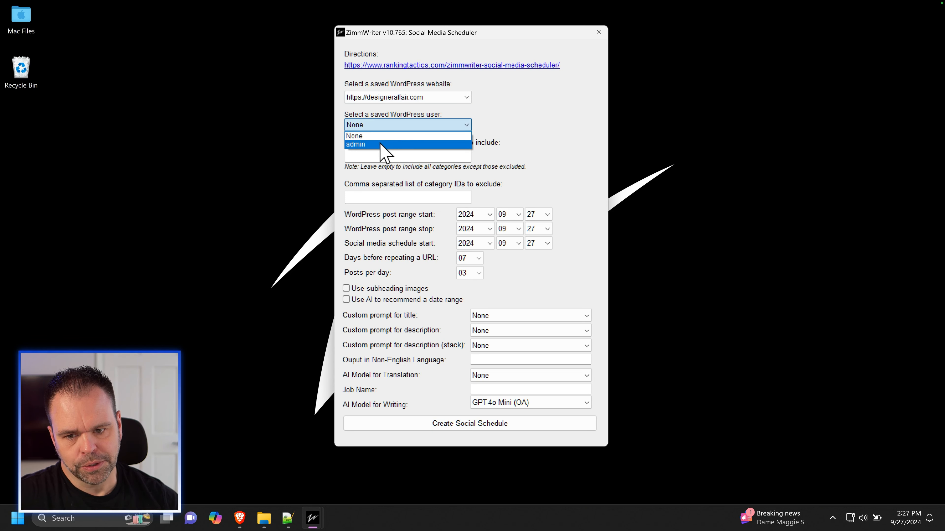
{"action": "left_click", "coordinate": [382, 144]}
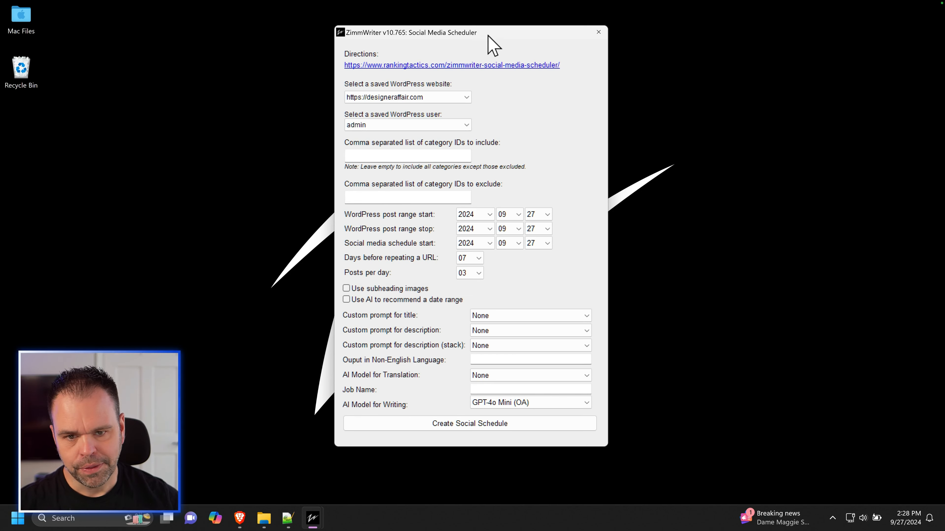
{"action": "left_click_drag", "start_coordinate": [489, 34], "coordinate": [638, 38]}
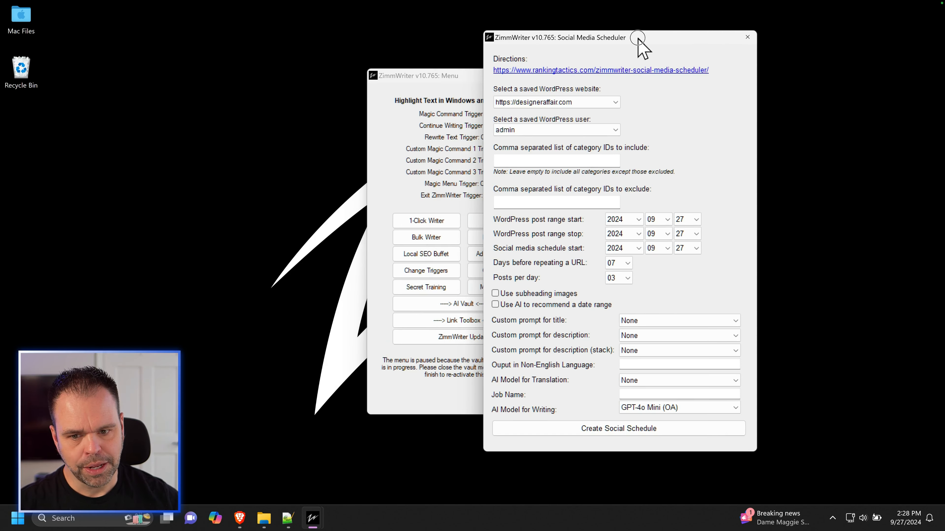
Step: Switch to the browser, open the DesignerAffair WordPress dashboard, and locate the Reveal IDs plugin among the installed plugins
{"action": "left_click", "coordinate": [240, 518]}
{"action": "left_click", "coordinate": [37, 11]}
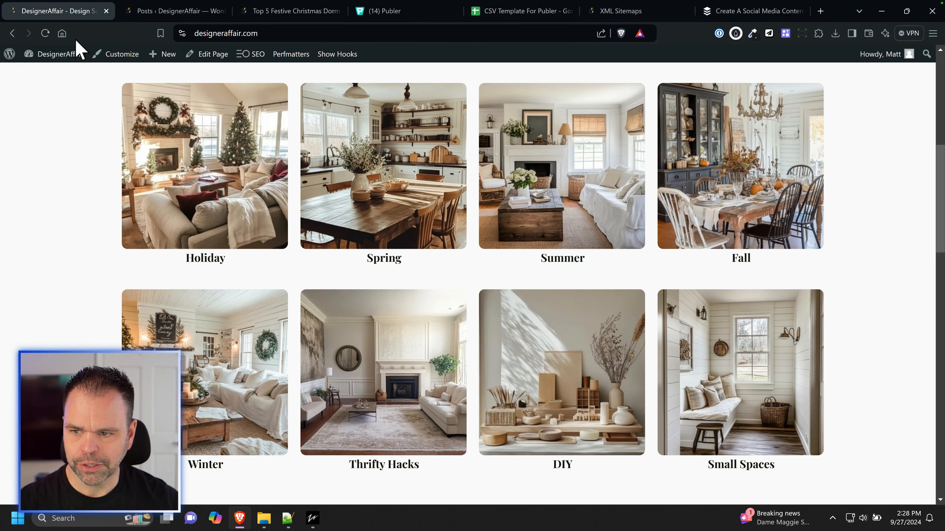
{"action": "mouse_move", "coordinate": [59, 58]}
{"action": "left_click", "coordinate": [42, 76]}
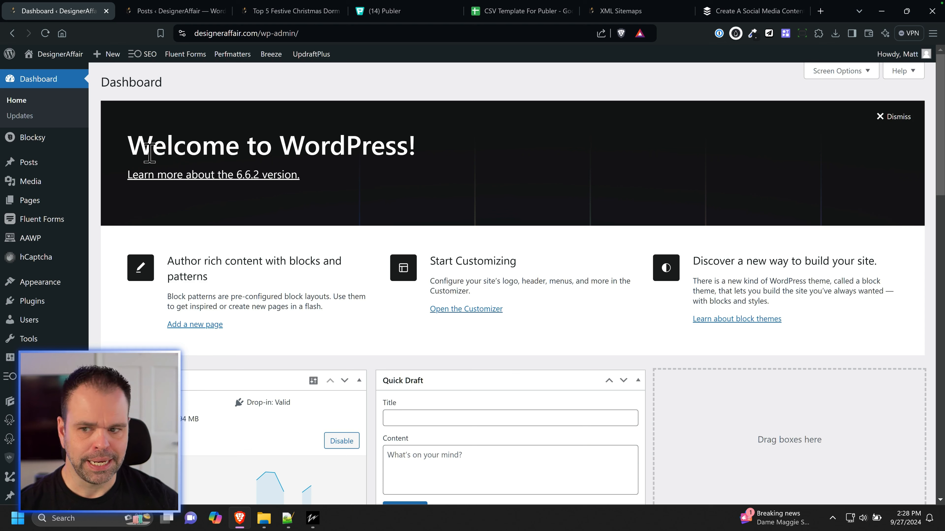
{"action": "mouse_move", "coordinate": [41, 301]}
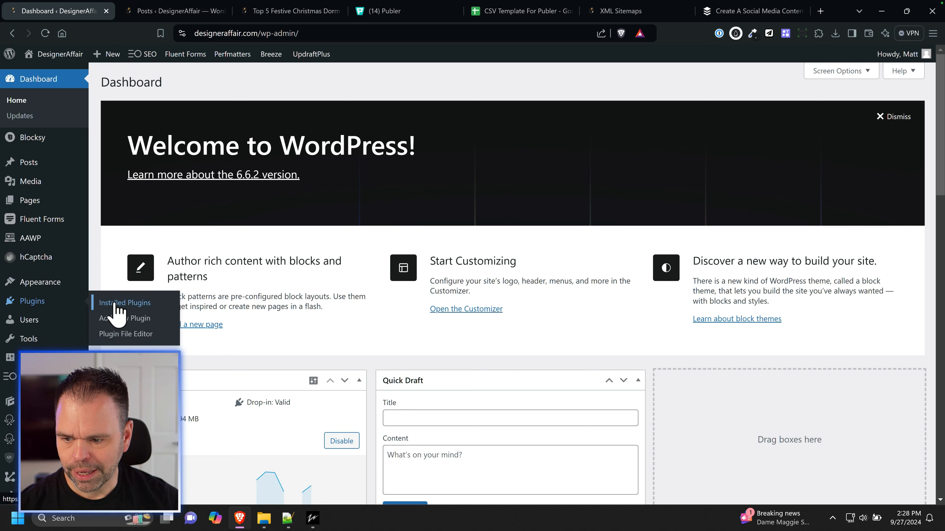
{"action": "scroll", "coordinate": [232, 372], "scroll_direction": "down", "scroll_amount": 13}
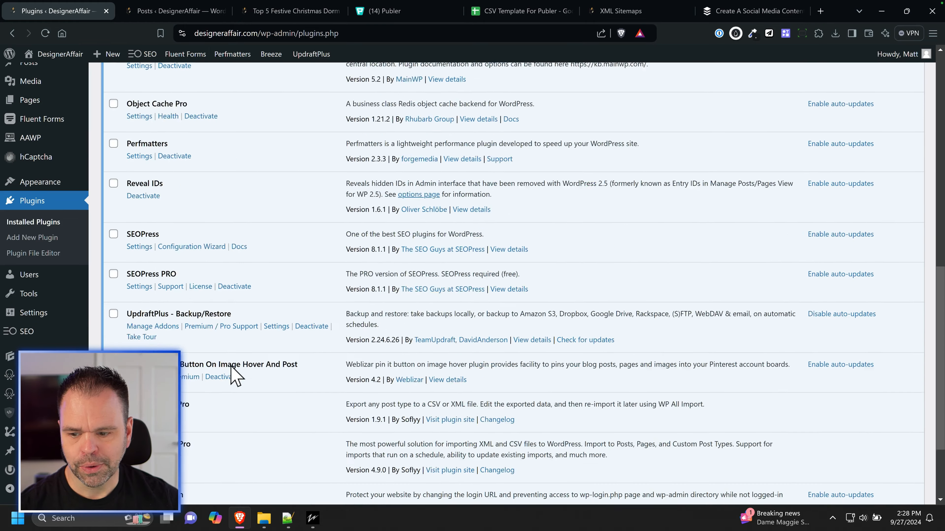
{"action": "scroll", "coordinate": [233, 364], "scroll_direction": "up", "scroll_amount": 6}
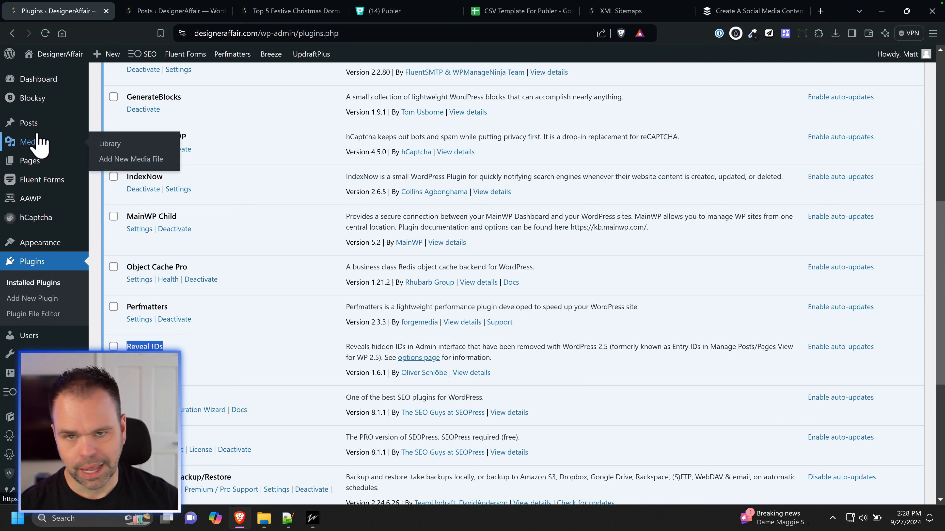
Step: View the DesignerAffair post categories and highlight the ID of the Product Reviews category
{"action": "mouse_move", "coordinate": [37, 125]}
{"action": "left_click", "coordinate": [122, 159]}
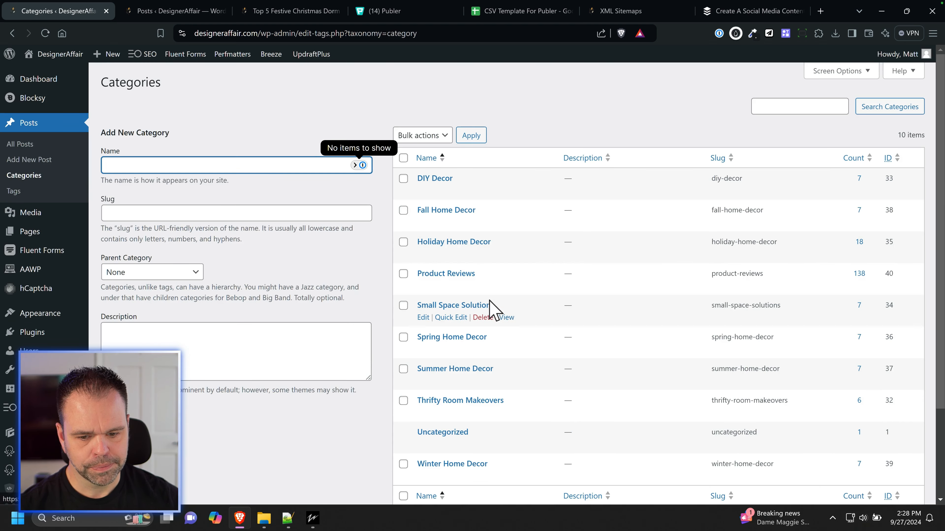
{"action": "double_click", "coordinate": [888, 274]}
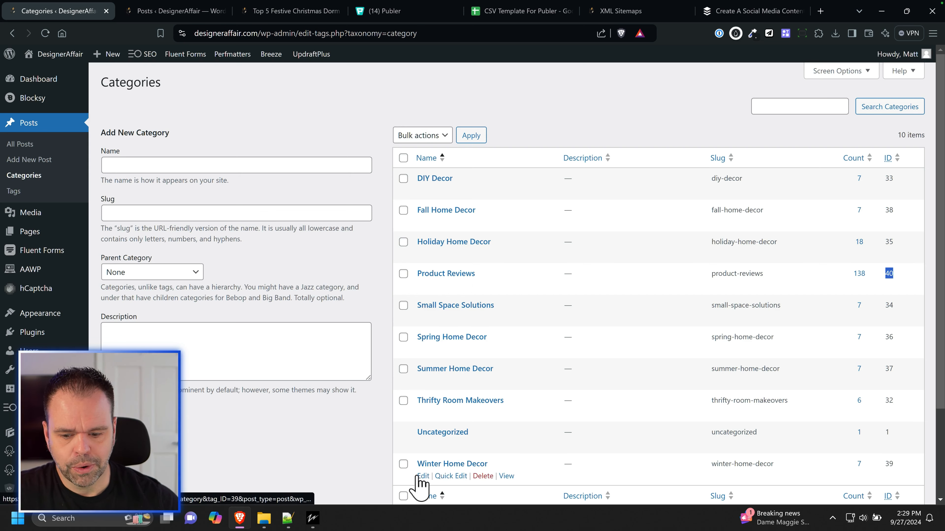
Step: Return to ZimmWriter's Social Media Scheduler and enter 40 as the category ID to exclude
{"action": "mouse_move", "coordinate": [318, 518]}
{"action": "left_click", "coordinate": [346, 481]}
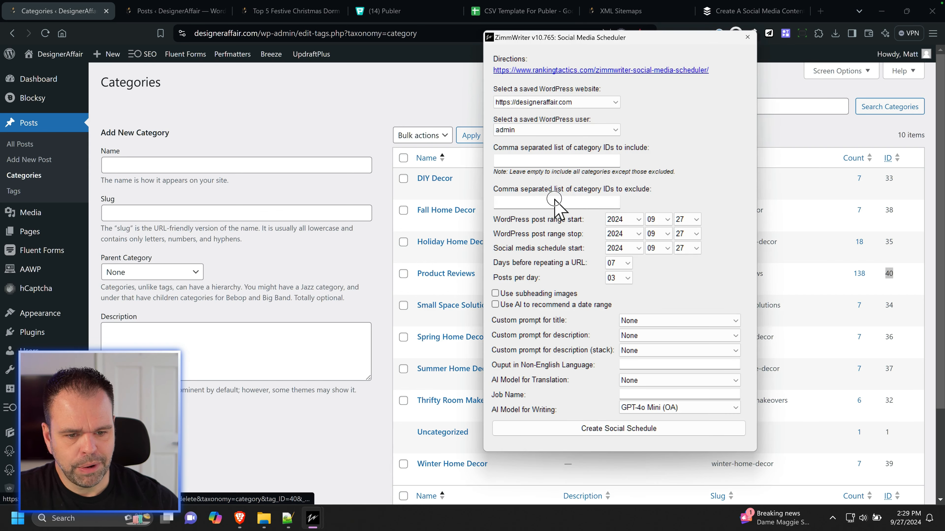
{"action": "left_click", "coordinate": [566, 202]}
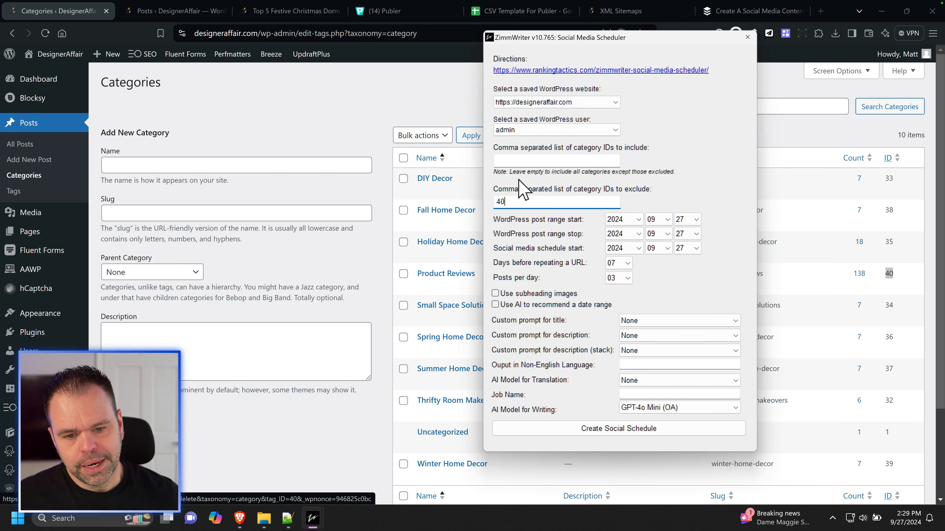
{"action": "left_click_drag", "start_coordinate": [647, 40], "coordinate": [275, 49]}
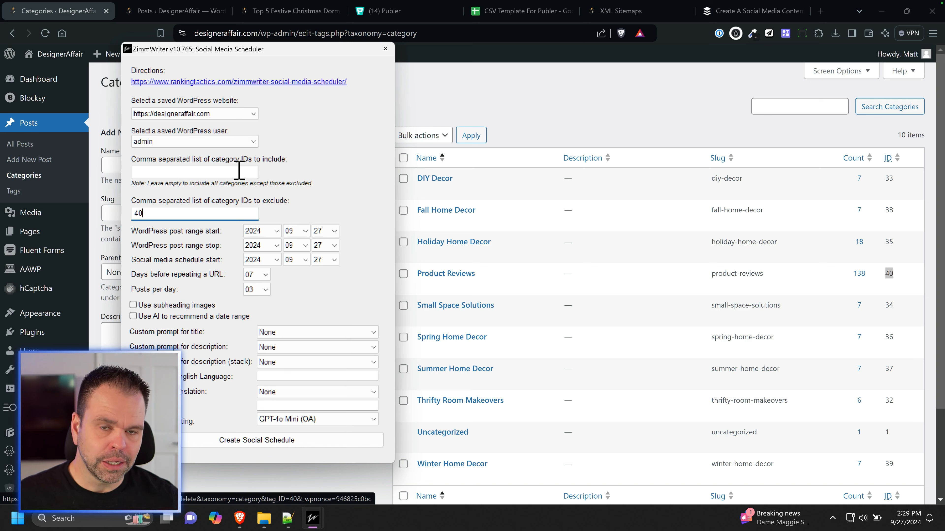
Step: Try including only category ID 35 without an exclusion, clear it, and restore 40 as the excluded category ID
{"action": "left_click_drag", "start_coordinate": [175, 217], "coordinate": [117, 213]}
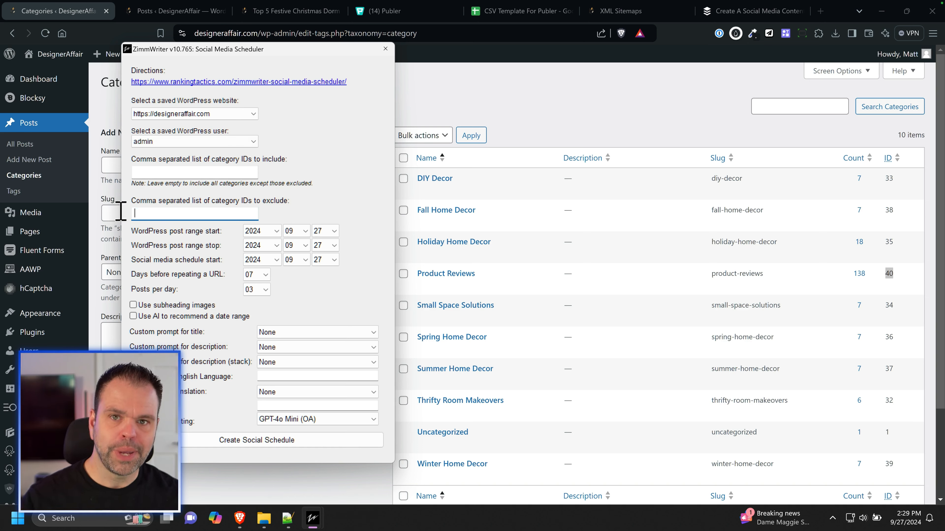
{"action": "left_click", "coordinate": [217, 172]}
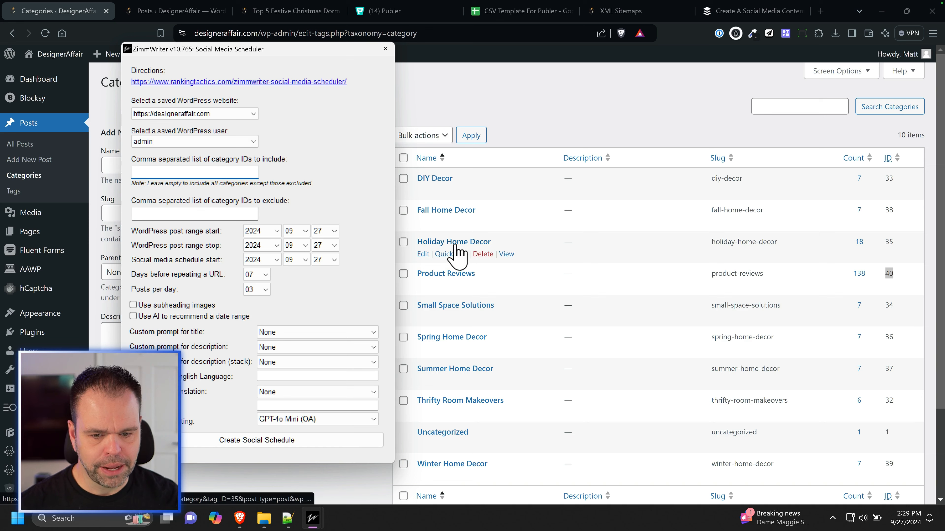
{"action": "type", "text": "35"}
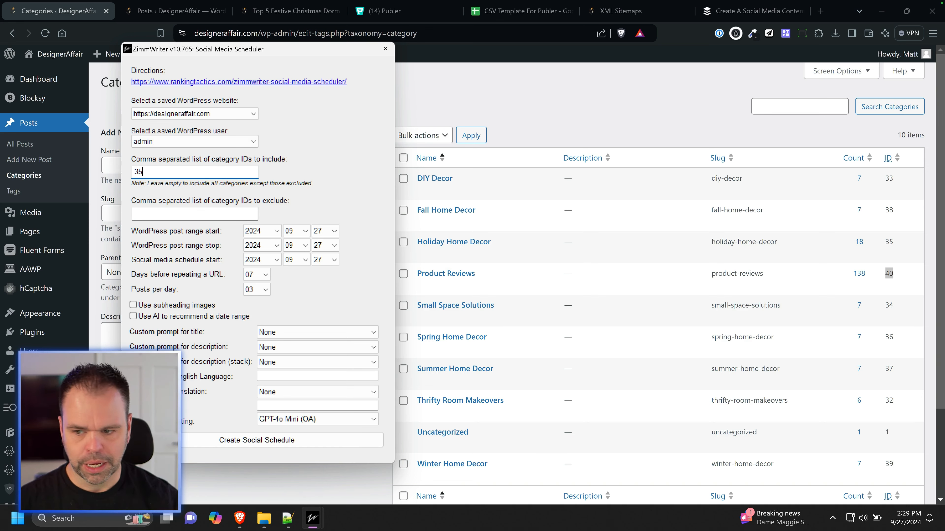
{"action": "key", "text": "BackSpace"}
{"action": "key", "text": "BackSpace"}
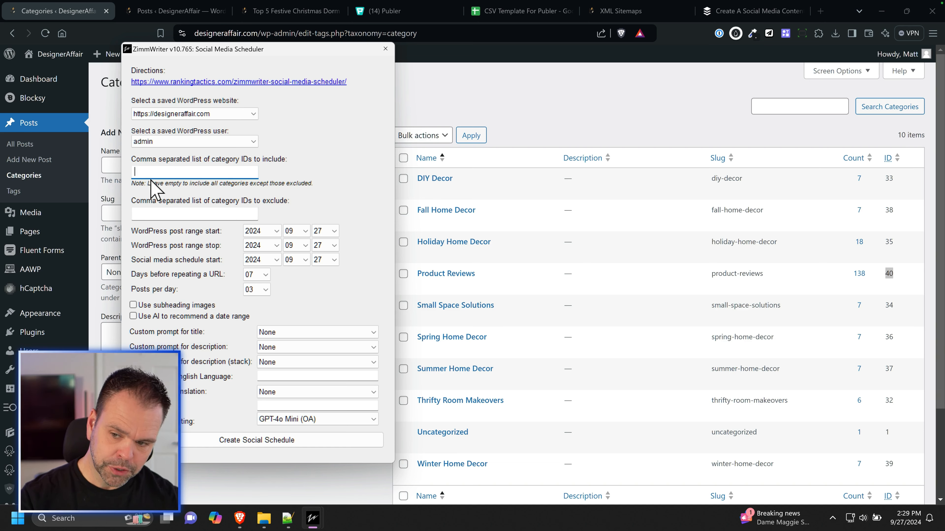
{"action": "left_click", "coordinate": [185, 213]}
{"action": "type", "text": "40"}
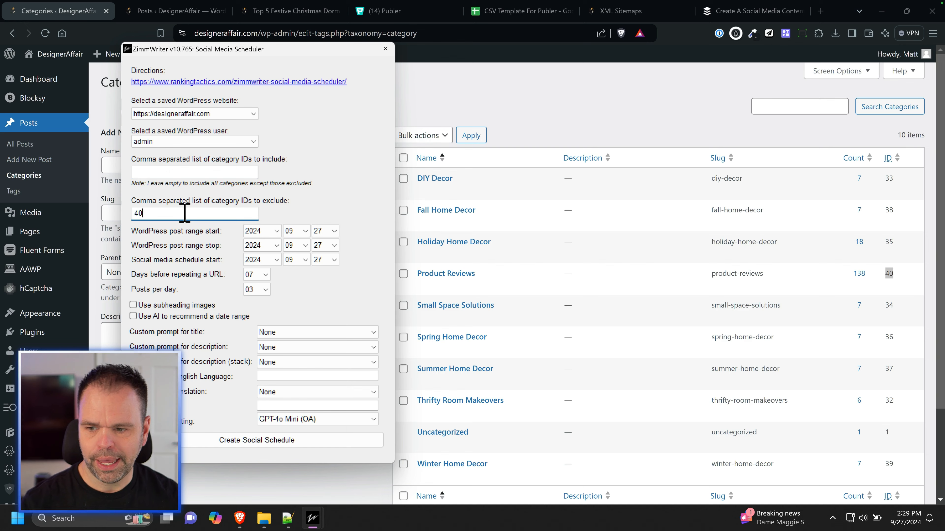
Step: Set the WordPress post range to start on 2009-09-01 and its stop year to 2029
{"action": "left_click_drag", "start_coordinate": [312, 50], "coordinate": [639, 41]}
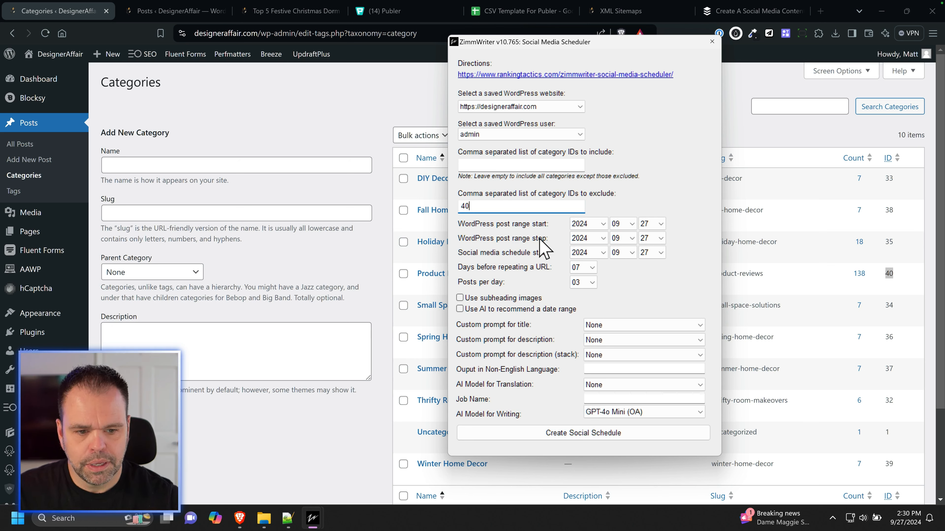
{"action": "left_click", "coordinate": [660, 223]}
{"action": "left_click", "coordinate": [652, 232]}
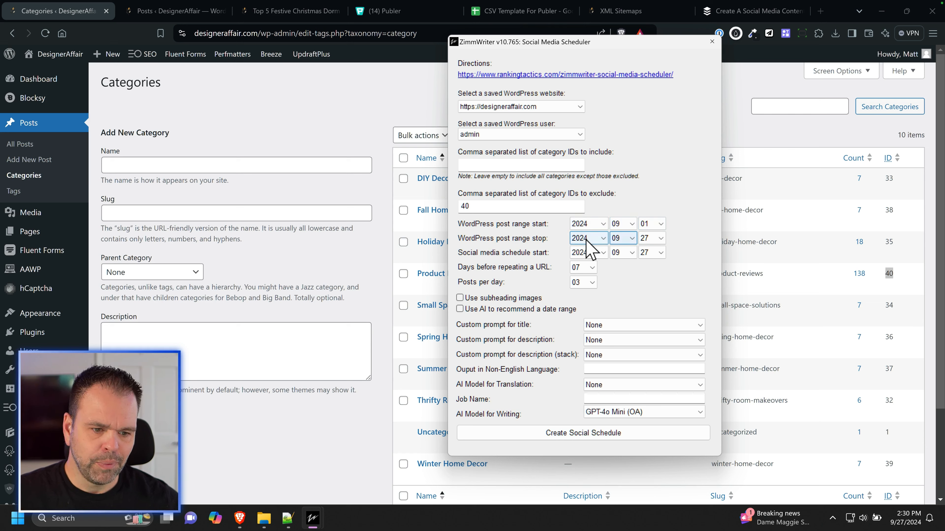
{"action": "left_click", "coordinate": [591, 224]}
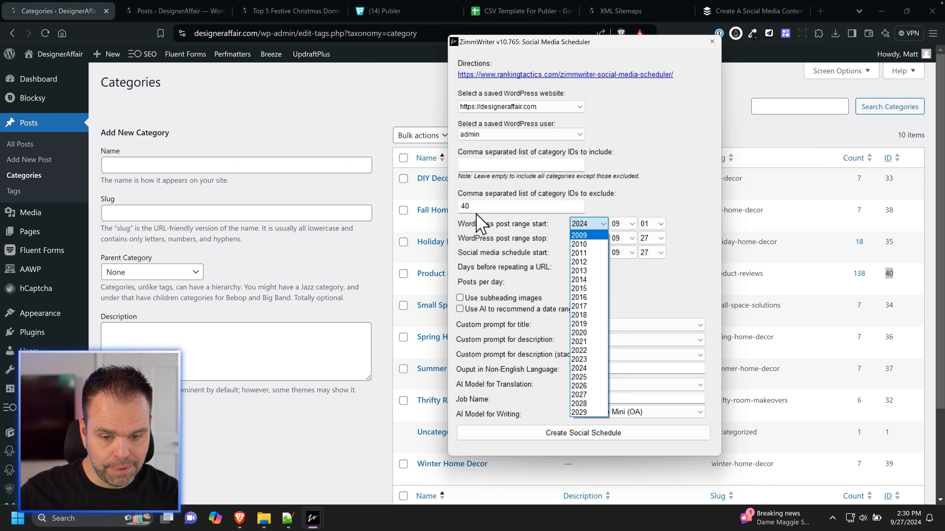
{"action": "double_click", "coordinate": [465, 206]}
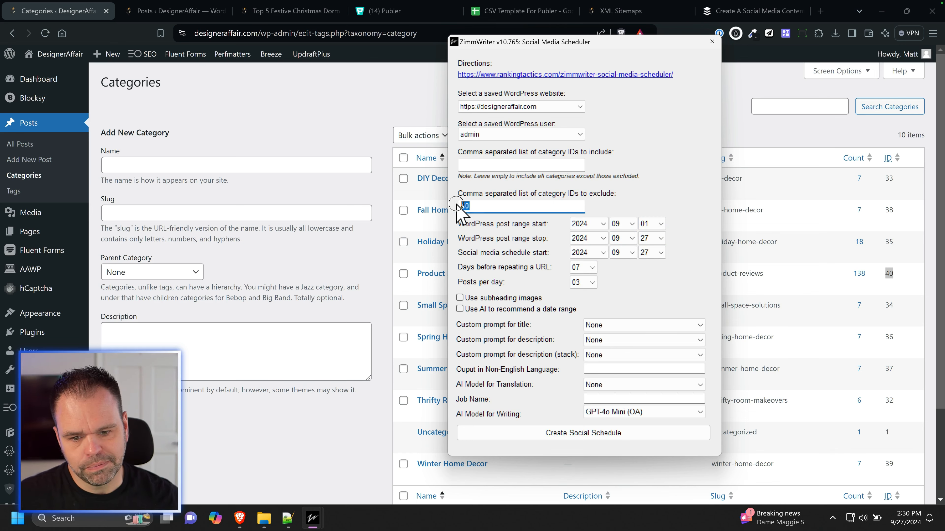
{"action": "left_click", "coordinate": [577, 223]}
{"action": "left_click", "coordinate": [587, 232]}
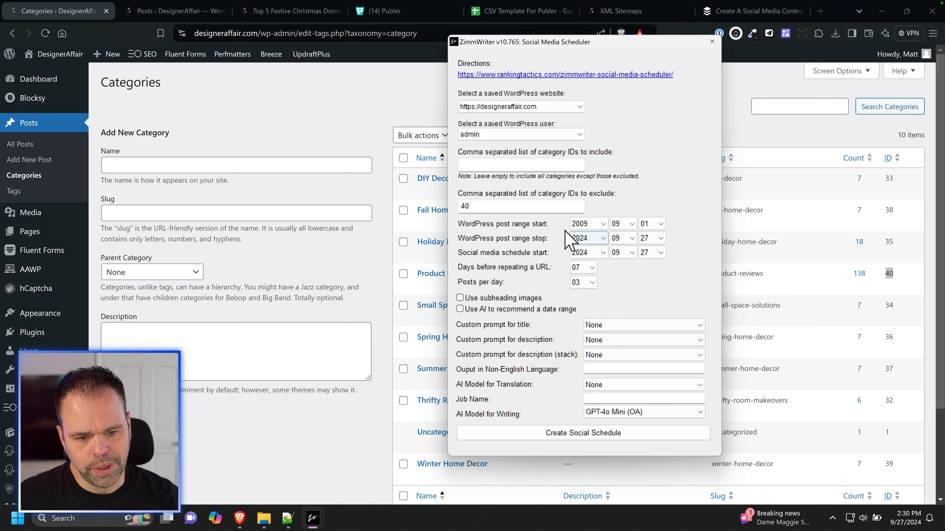
{"action": "left_click", "coordinate": [587, 234]}
{"action": "left_click", "coordinate": [597, 432]}
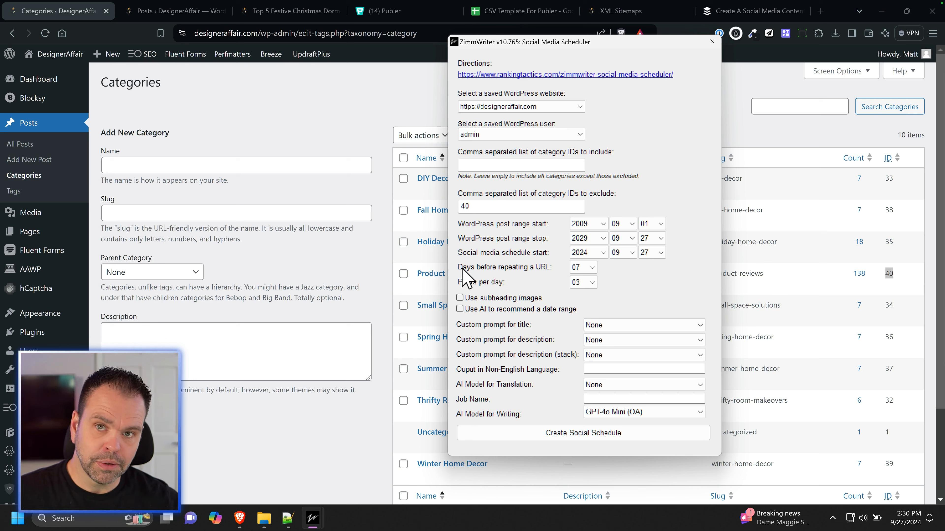
Step: Try the option to use subheading images and turn it off again
{"action": "left_click", "coordinate": [486, 298]}
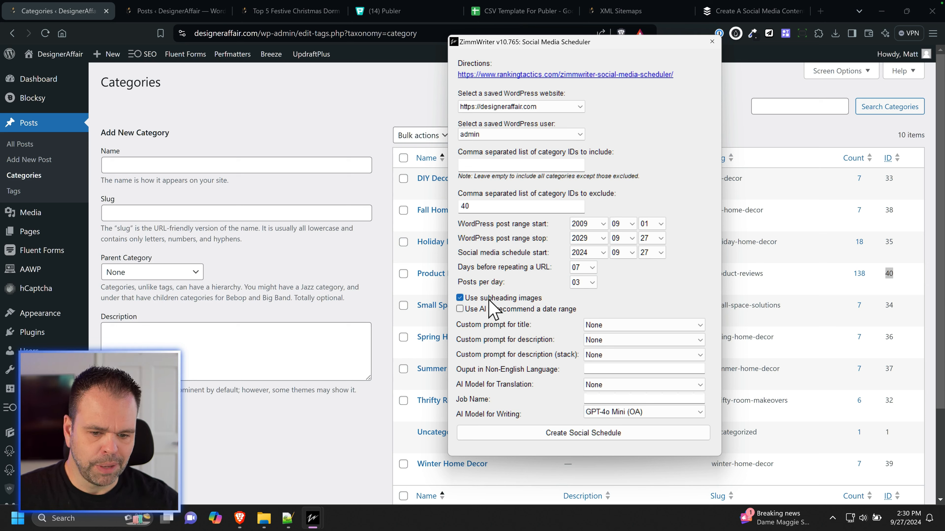
{"action": "left_click", "coordinate": [491, 299]}
Step: View the Top 5 Festive Christmas Dorm Decor Ideas article in the browser, examining its featured image and subheading sections
{"action": "left_click", "coordinate": [292, 11]}
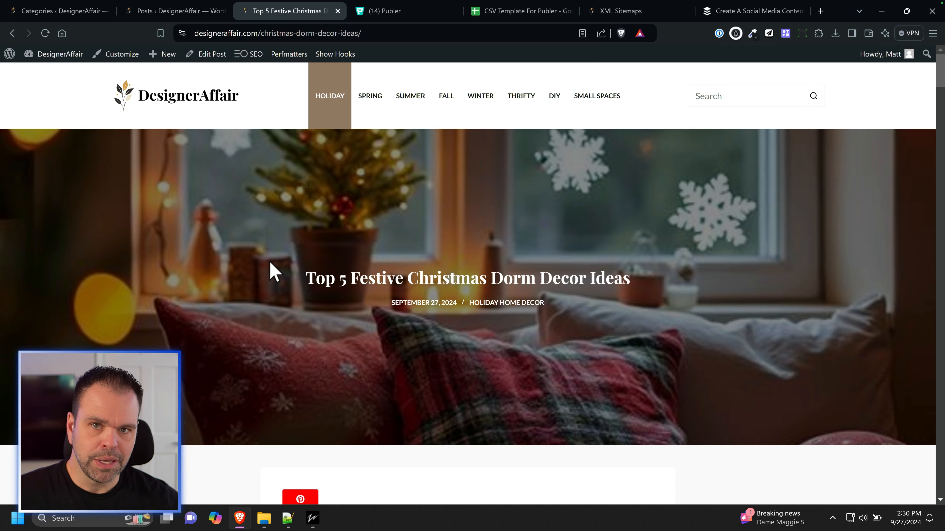
{"action": "scroll", "coordinate": [296, 280], "scroll_direction": "down", "scroll_amount": 15}
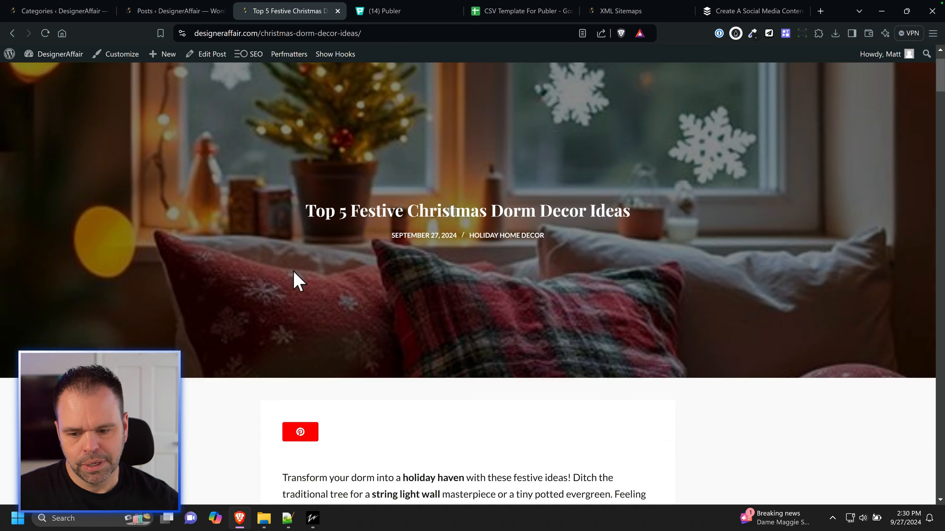
{"action": "scroll", "coordinate": [334, 343], "scroll_direction": "up", "scroll_amount": 15}
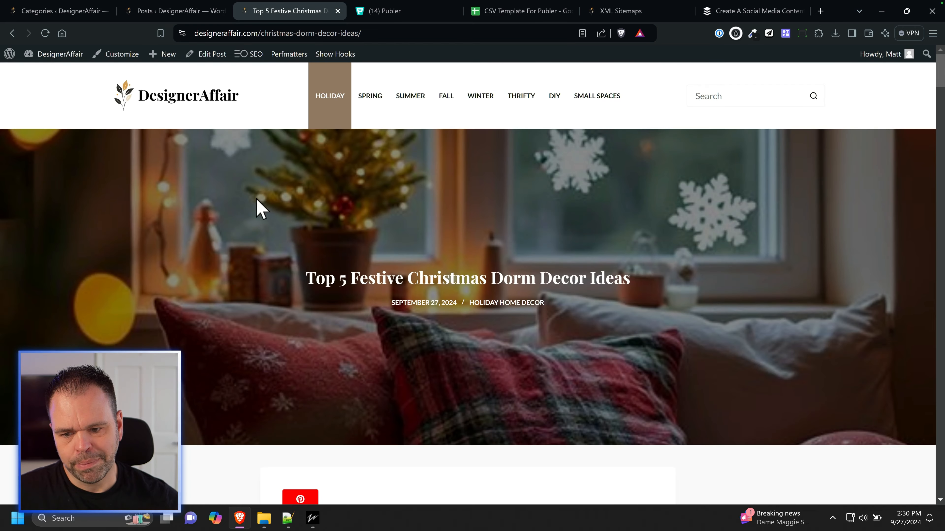
{"action": "scroll", "coordinate": [261, 267], "scroll_direction": "down", "scroll_amount": 12}
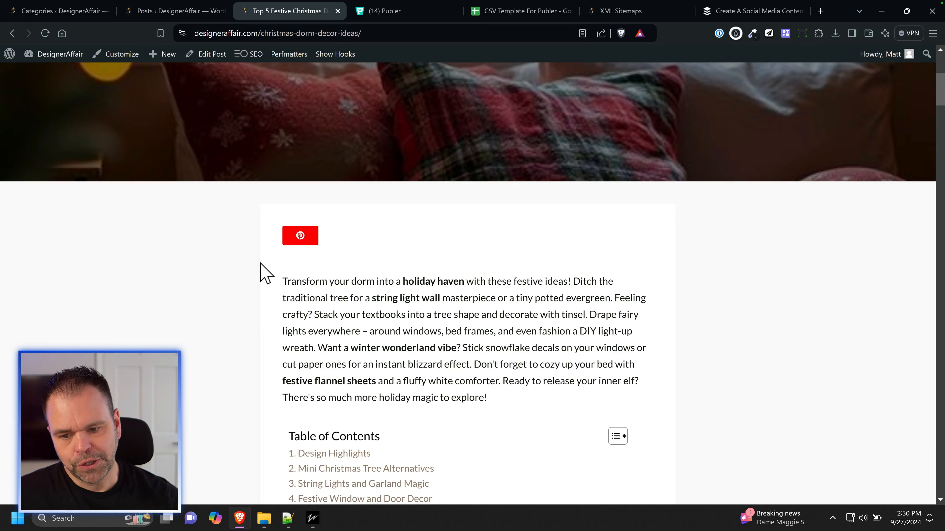
Step: Set the days before repeating a URL to 07 and enable subheading images and AI-recommended date ranges in the Social Media Scheduler
{"action": "left_click", "coordinate": [344, 467]}
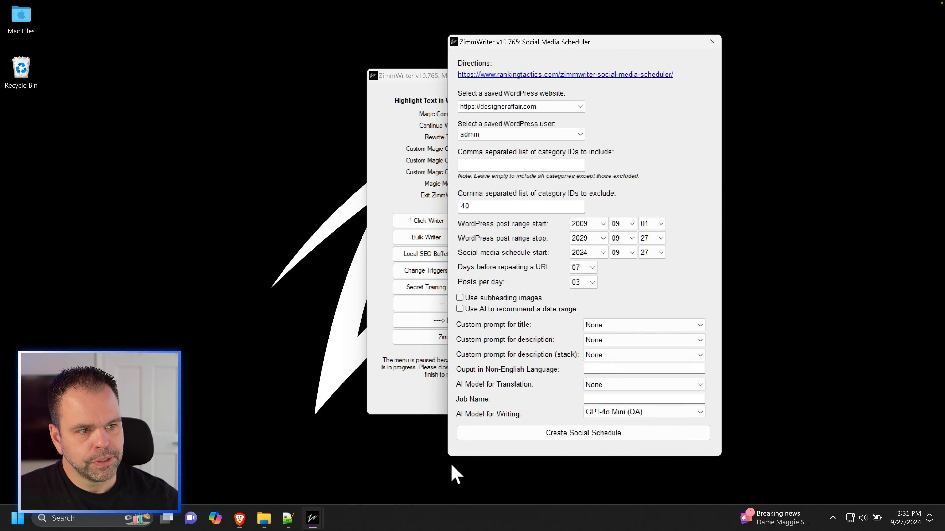
{"action": "left_click", "coordinate": [583, 267]}
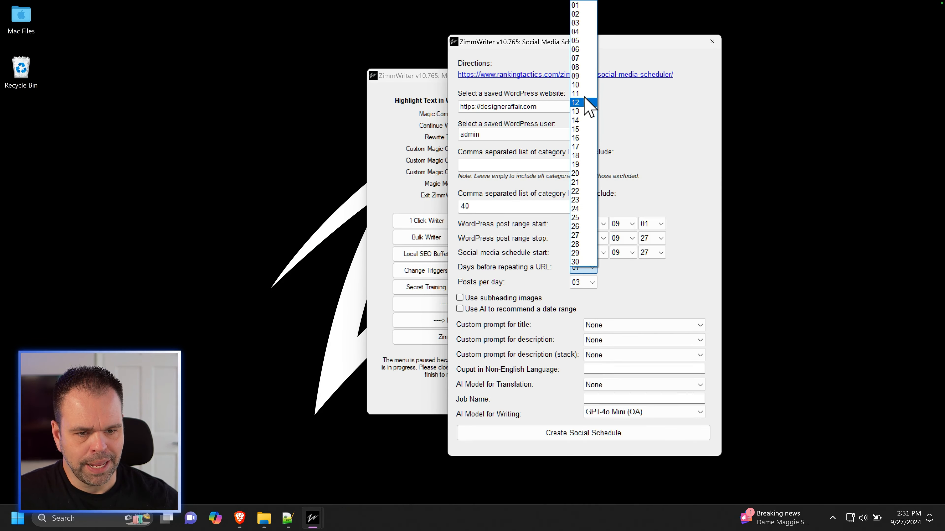
{"action": "left_click", "coordinate": [583, 58]}
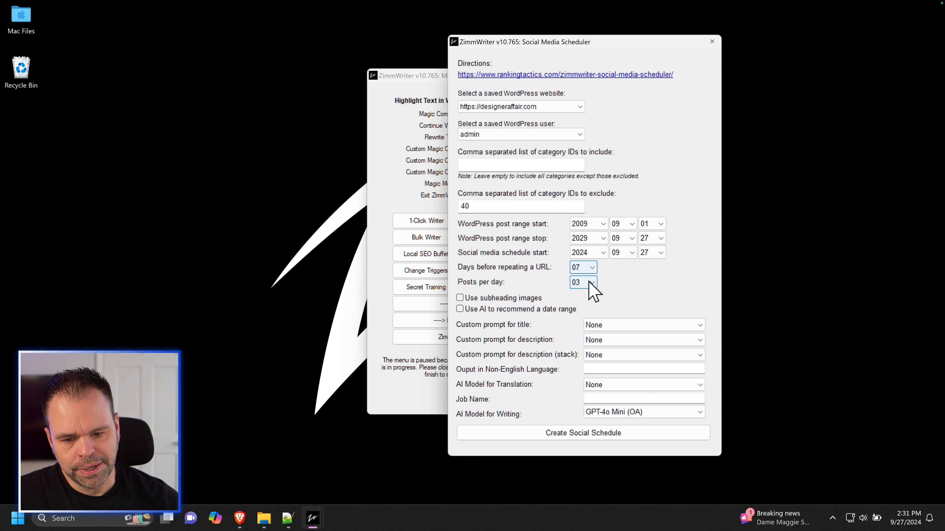
{"action": "left_click", "coordinate": [486, 301]}
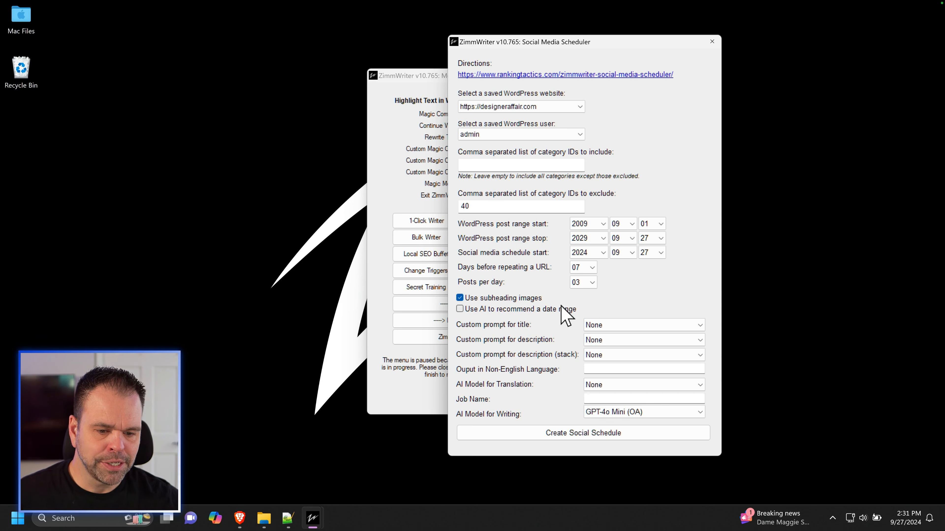
{"action": "left_click", "coordinate": [549, 309]}
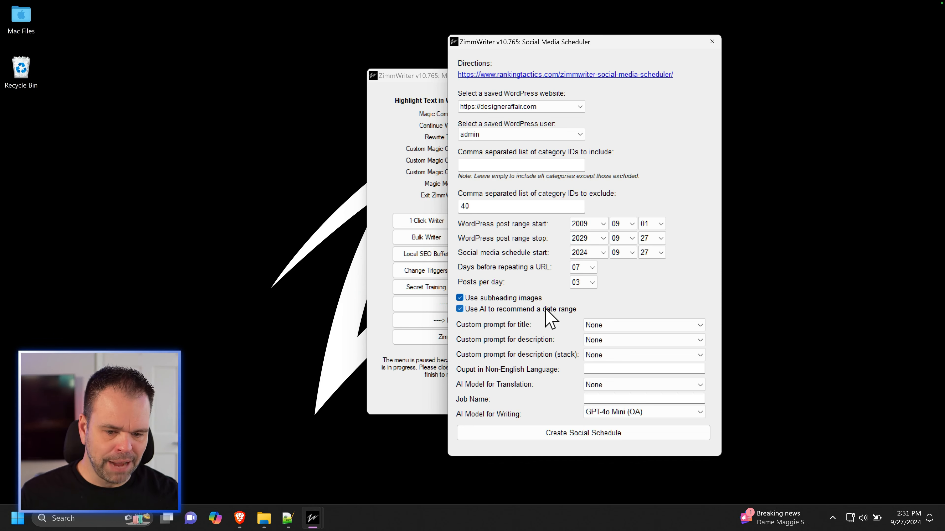
Step: Look at the subheading image under Mini Christmas Tree Alternatives in the browser article and return to the Social Media Scheduler
{"action": "left_click", "coordinate": [239, 518]}
{"action": "scroll", "coordinate": [397, 376], "scroll_direction": "up", "scroll_amount": 2}
{"action": "scroll", "coordinate": [378, 396], "scroll_direction": "down", "scroll_amount": 7}
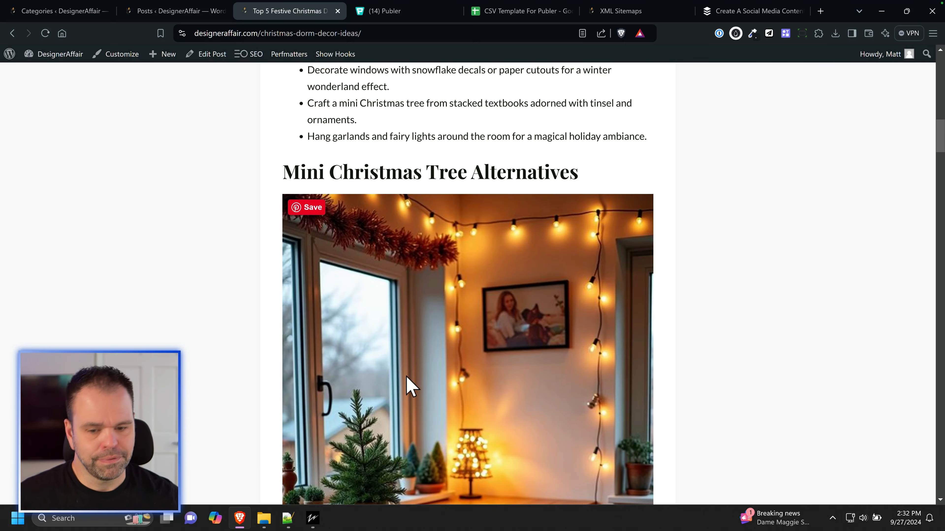
{"action": "left_click", "coordinate": [343, 482]}
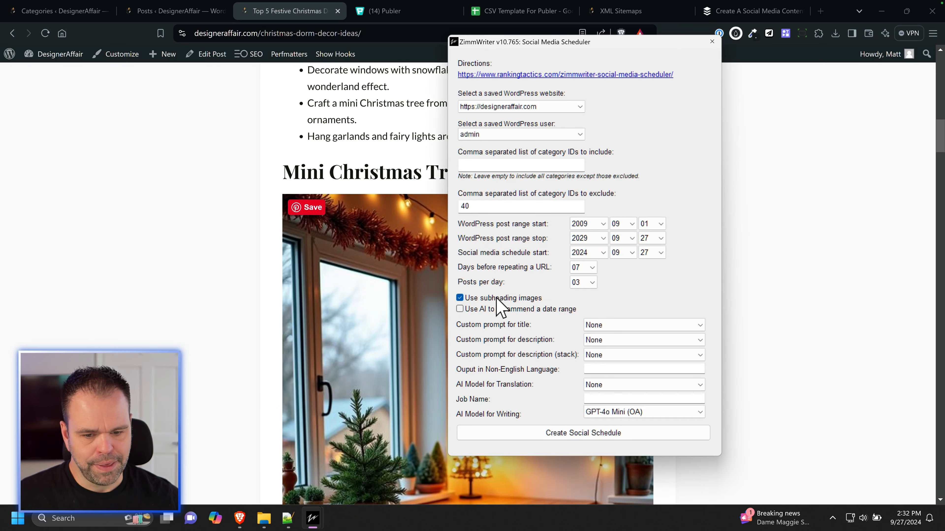
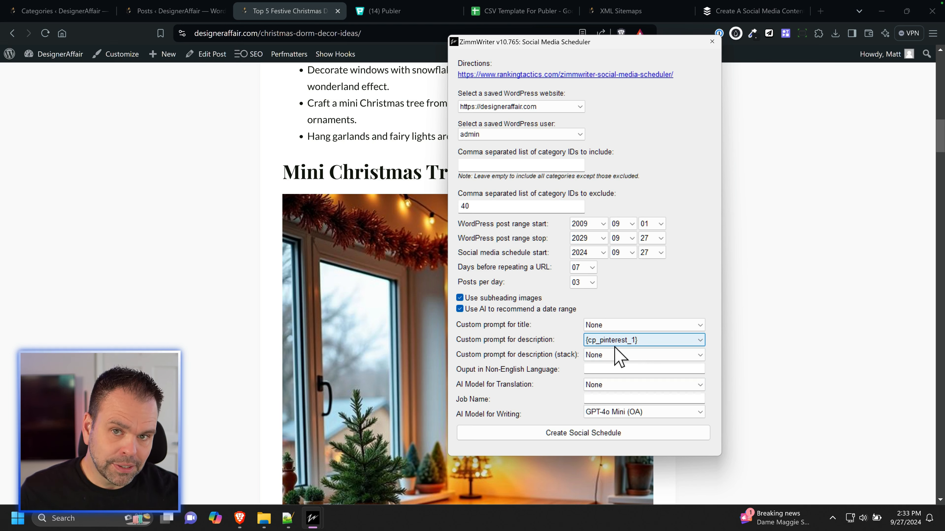
Step: Set the custom prompt for the description to None and review the non-English output language and translation model options
{"action": "left_click", "coordinate": [633, 341]}
{"action": "left_click", "coordinate": [625, 348]}
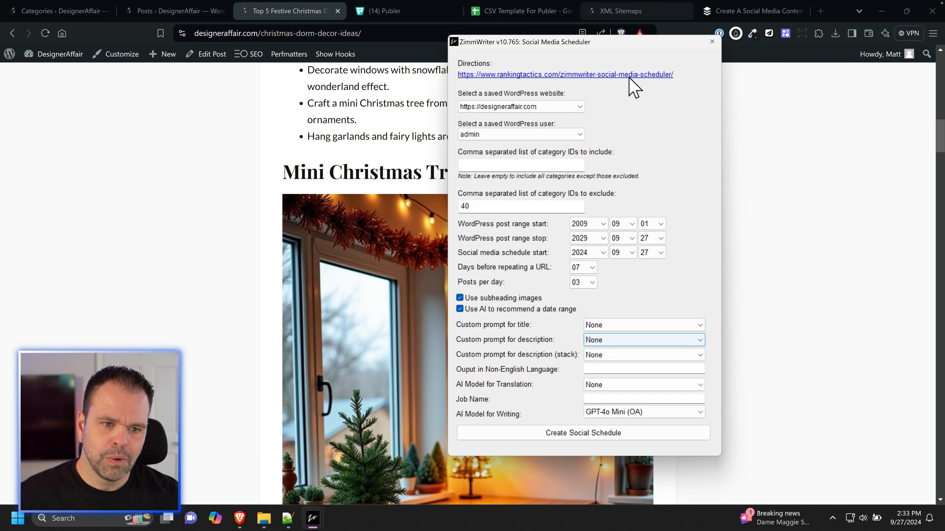
{"action": "left_click", "coordinate": [619, 370]}
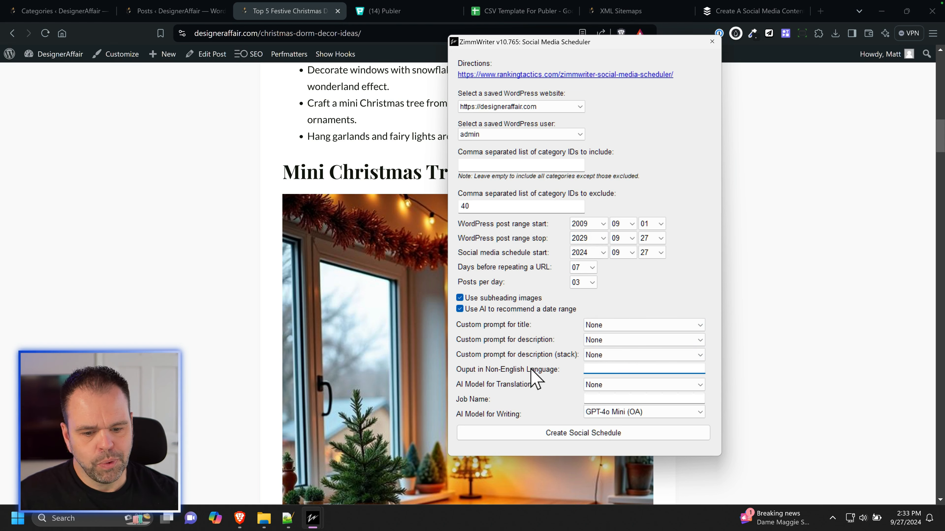
{"action": "left_click", "coordinate": [603, 389]}
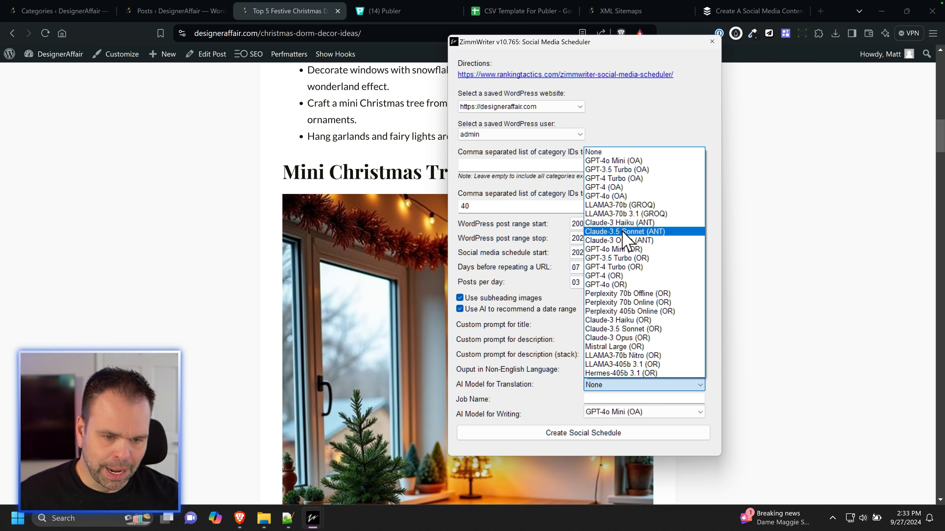
{"action": "left_click", "coordinate": [559, 375]}
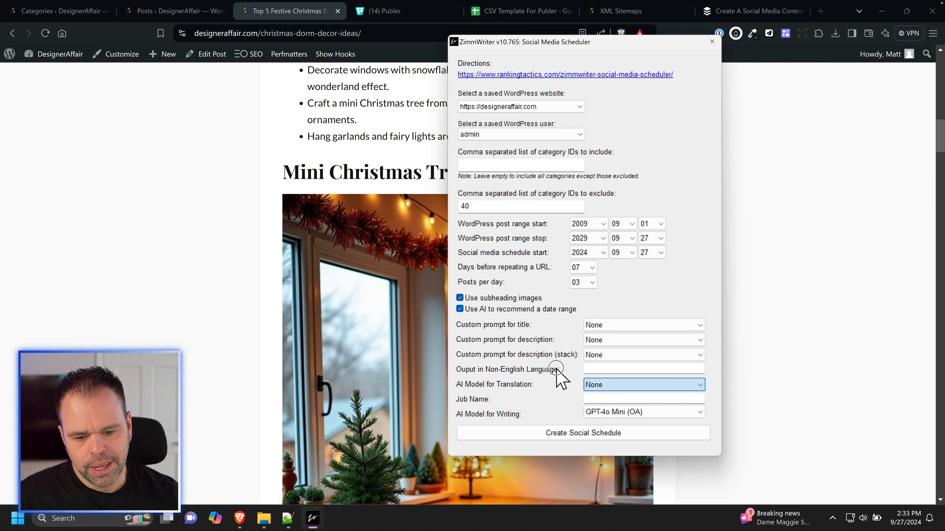
{"action": "left_click", "coordinate": [608, 368]}
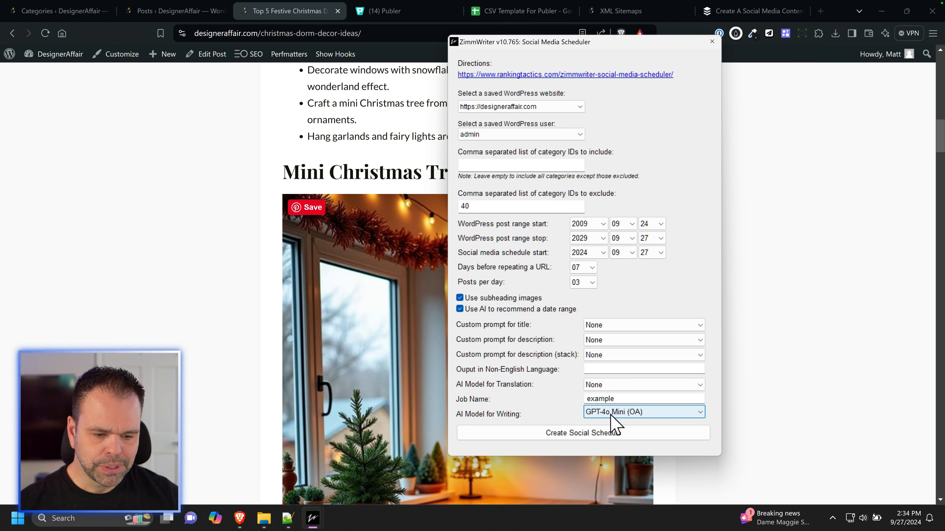
Step: Set the AI model for writing to GPT-4o (OA) and create the social schedule for the example job
{"action": "left_click", "coordinate": [611, 413]}
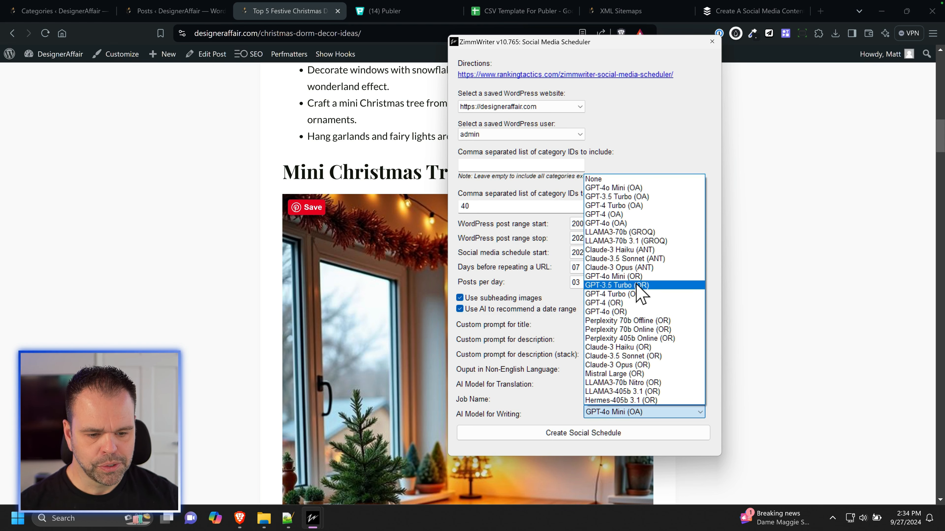
{"action": "left_click", "coordinate": [627, 233]}
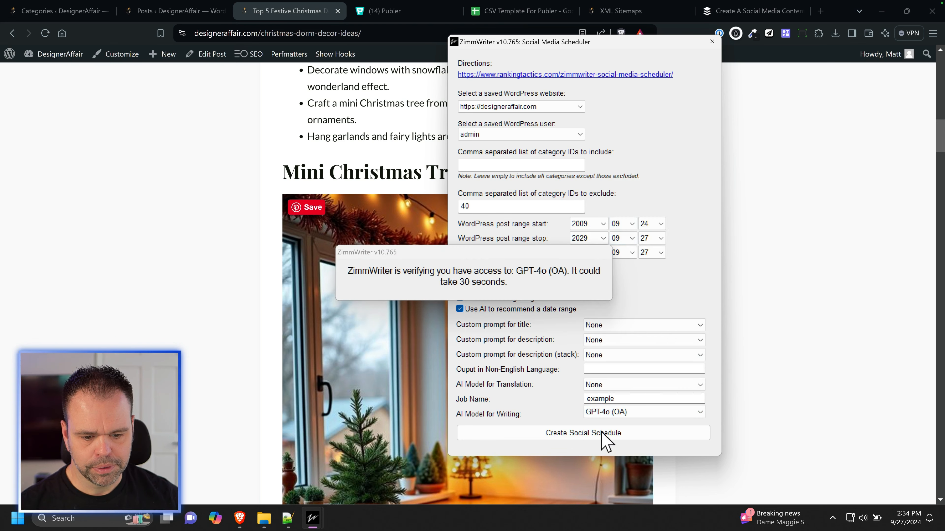
{"action": "left_click", "coordinate": [564, 433]}
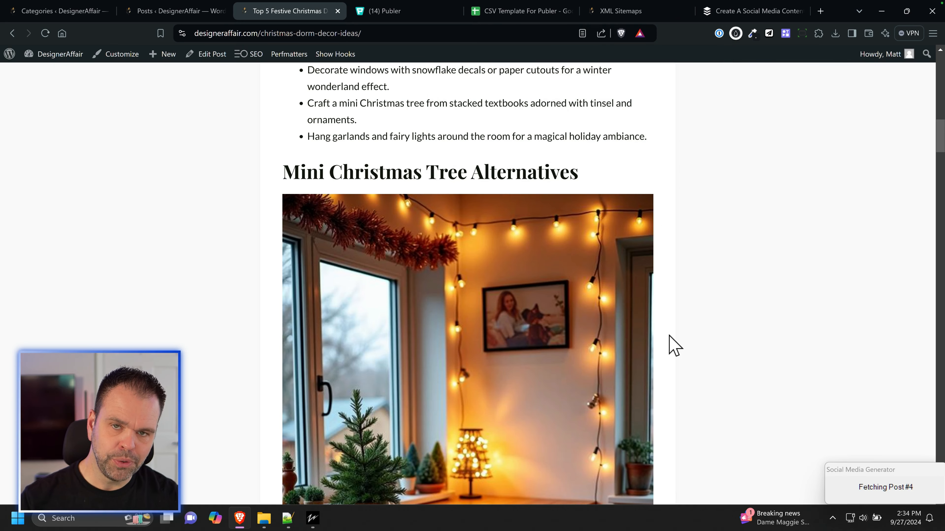
Step: Check the zimmwriter output folder and the CSV import dialog in Publer, and return to the dorm decor article
{"action": "left_click", "coordinate": [268, 519]}
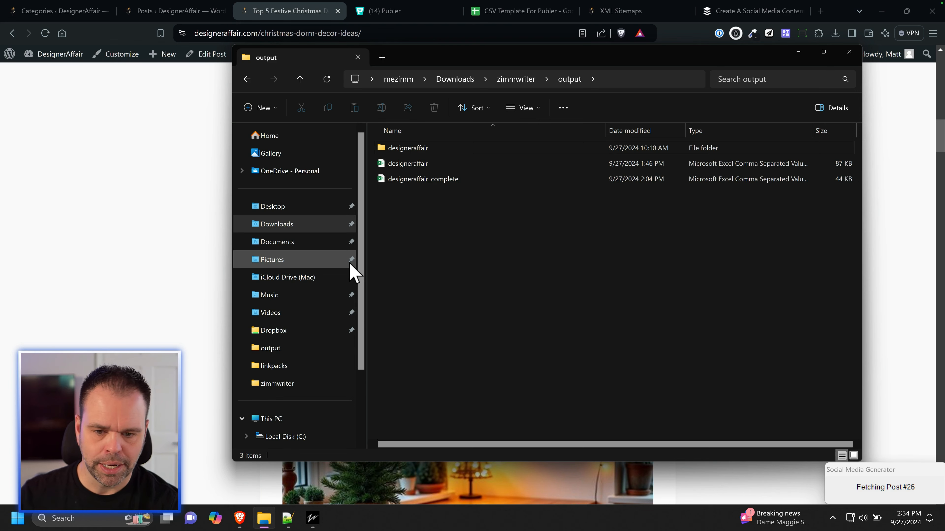
{"action": "left_click", "coordinate": [367, 12]}
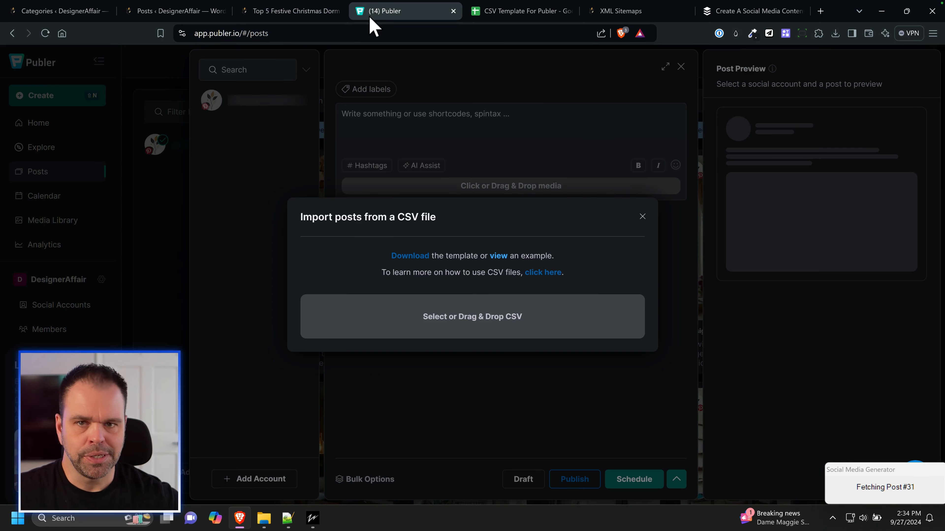
{"action": "left_click", "coordinate": [312, 14]}
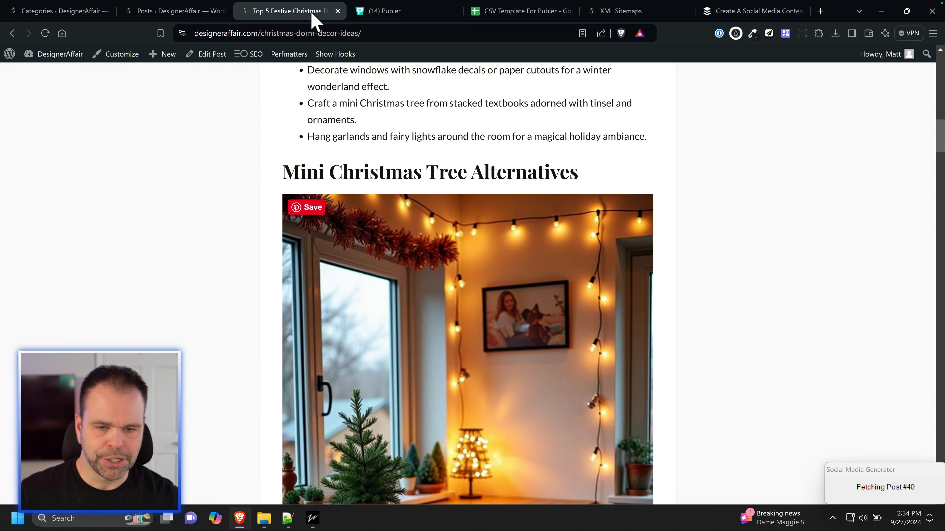
Step: Open the designeraffair CSV file from the zimmwriter output folder in Excel and fit all columns to their contents
{"action": "left_click", "coordinate": [264, 518]}
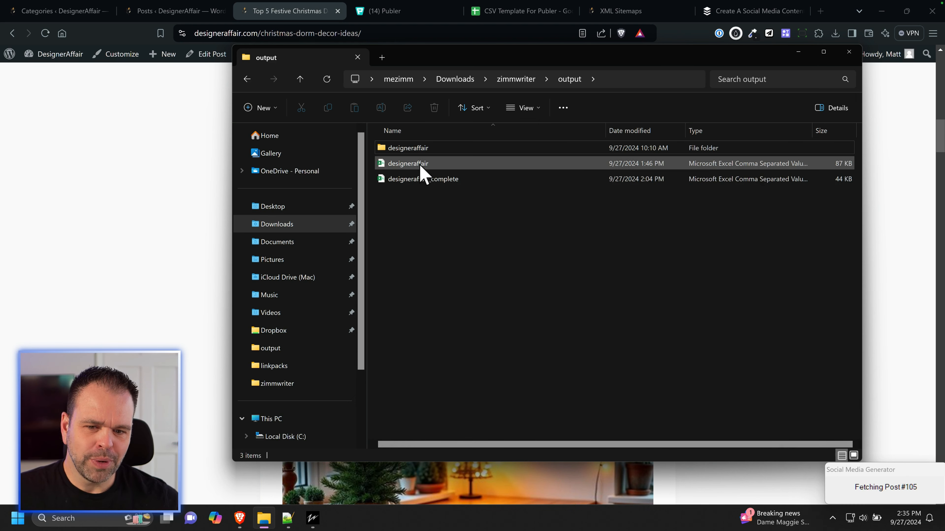
{"action": "left_click", "coordinate": [410, 164]}
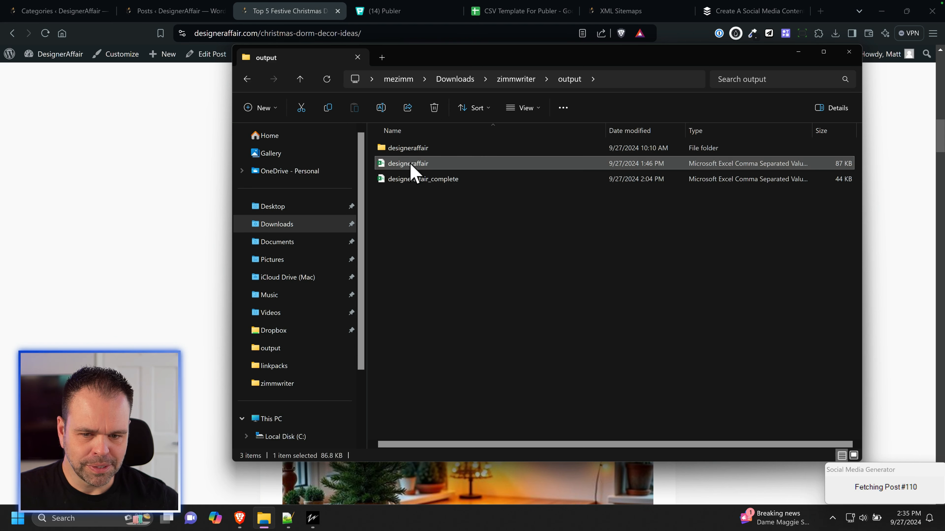
{"action": "double_click", "coordinate": [411, 165]}
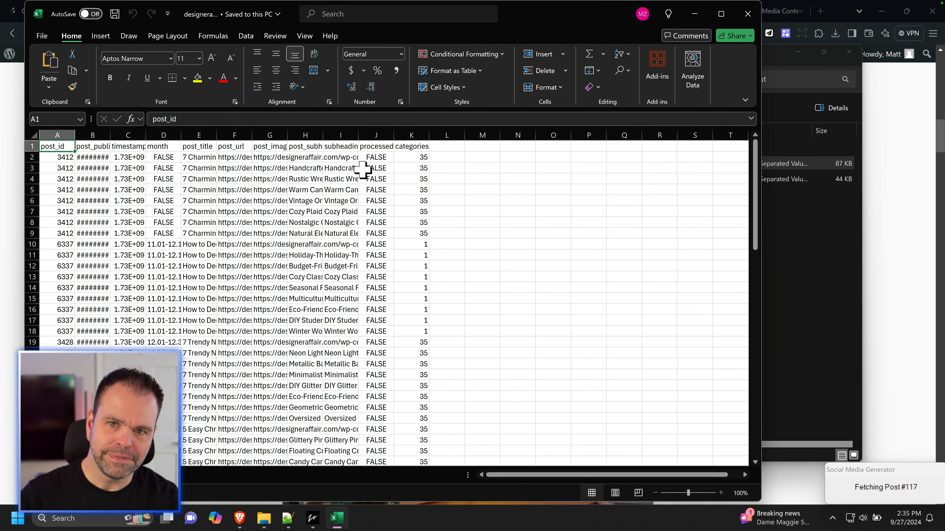
{"action": "left_click", "coordinate": [33, 135]}
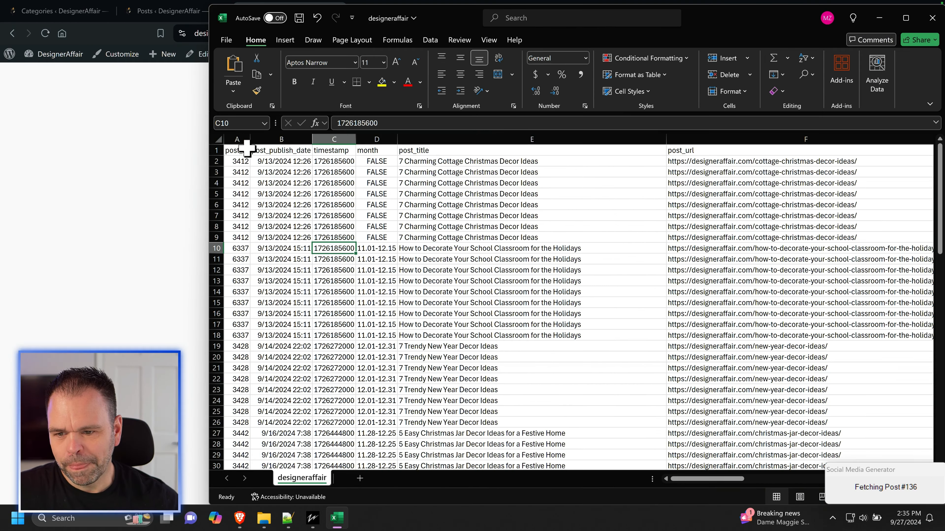
Step: Examine the post_id, post_publish_date, timestamp and month columns of the designeraffair CSV one after another
{"action": "left_click", "coordinate": [238, 139]}
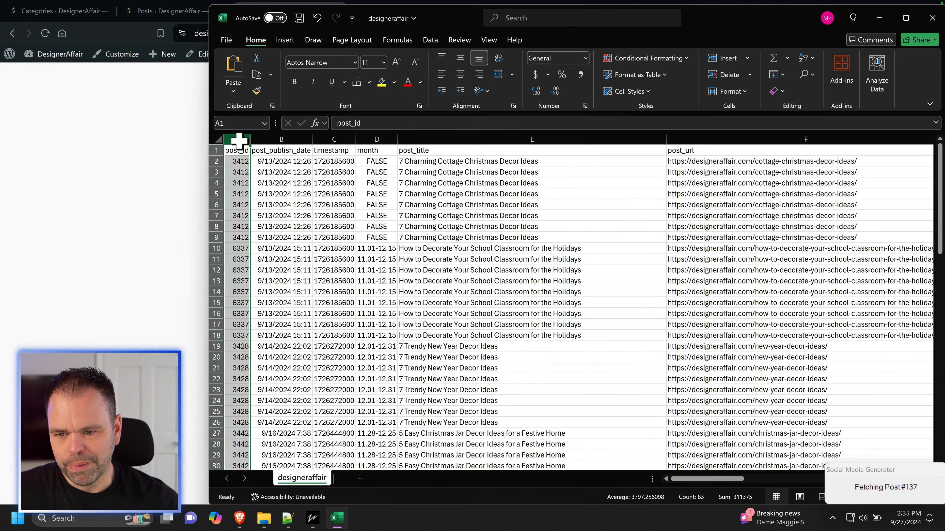
{"action": "left_click", "coordinate": [288, 137]}
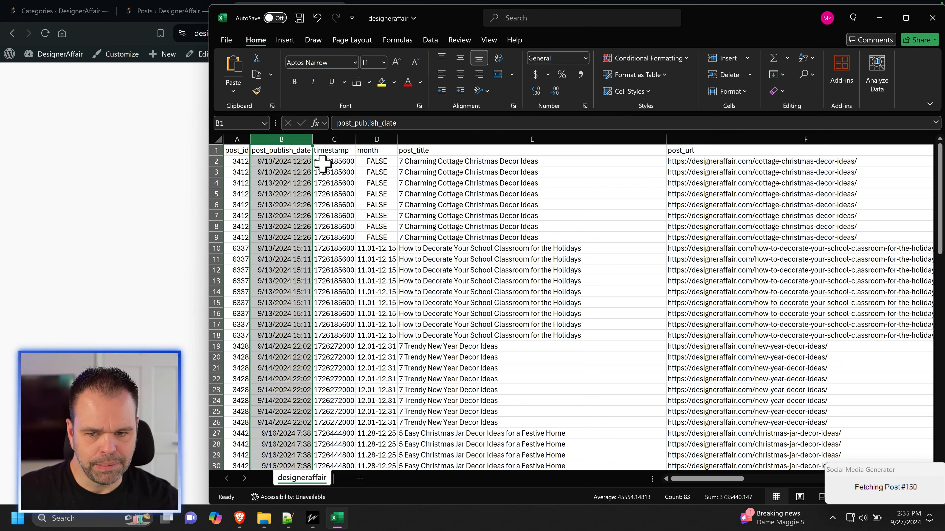
{"action": "left_click", "coordinate": [339, 140]}
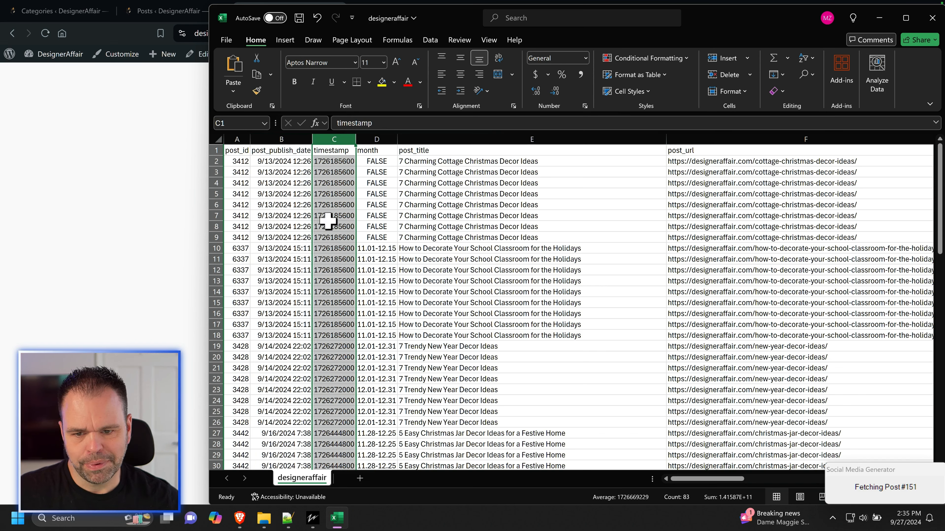
{"action": "left_click", "coordinate": [376, 139]}
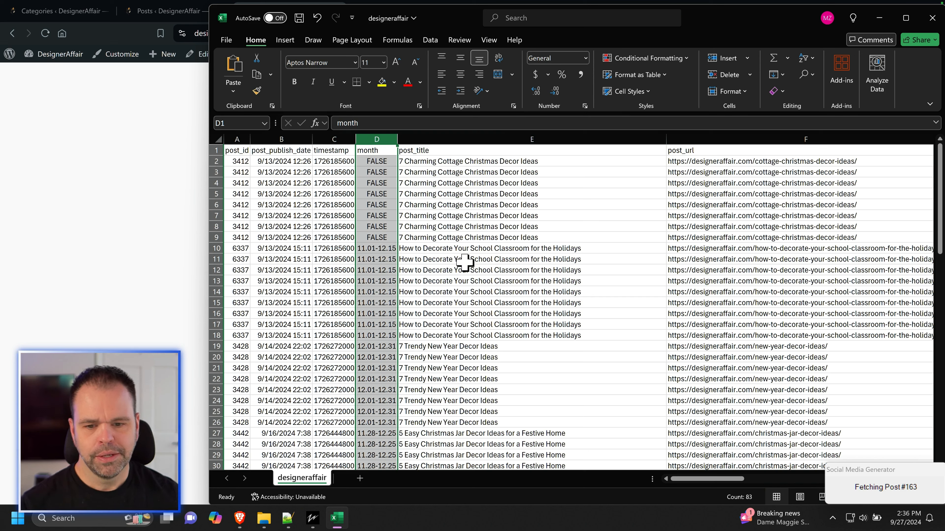
Step: Compare the month values with the post titles for the school classroom holiday and cottage Christmas decor articles
{"action": "left_click_drag", "start_coordinate": [487, 248], "coordinate": [551, 335]}
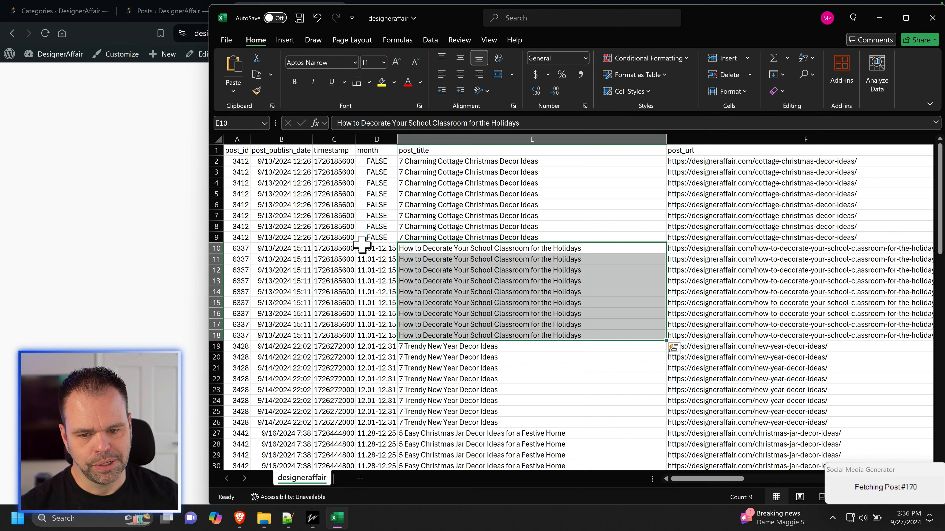
{"action": "left_click_drag", "start_coordinate": [480, 164], "coordinate": [507, 241]}
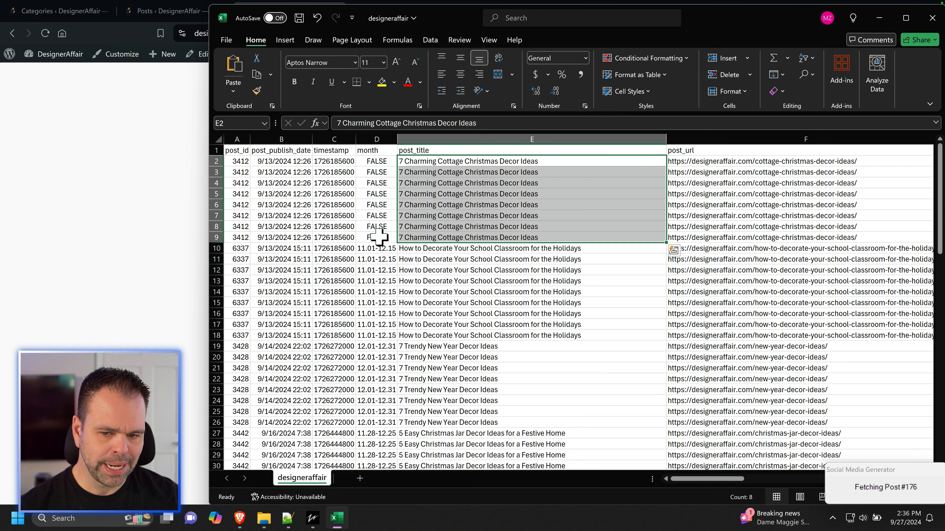
{"action": "left_click_drag", "start_coordinate": [376, 239], "coordinate": [391, 162]}
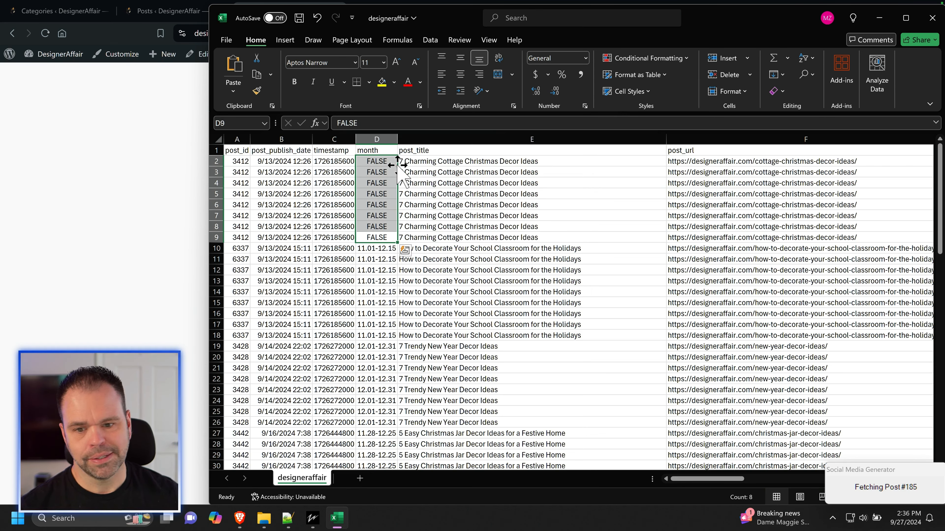
{"action": "left_click_drag", "start_coordinate": [543, 163], "coordinate": [533, 239]}
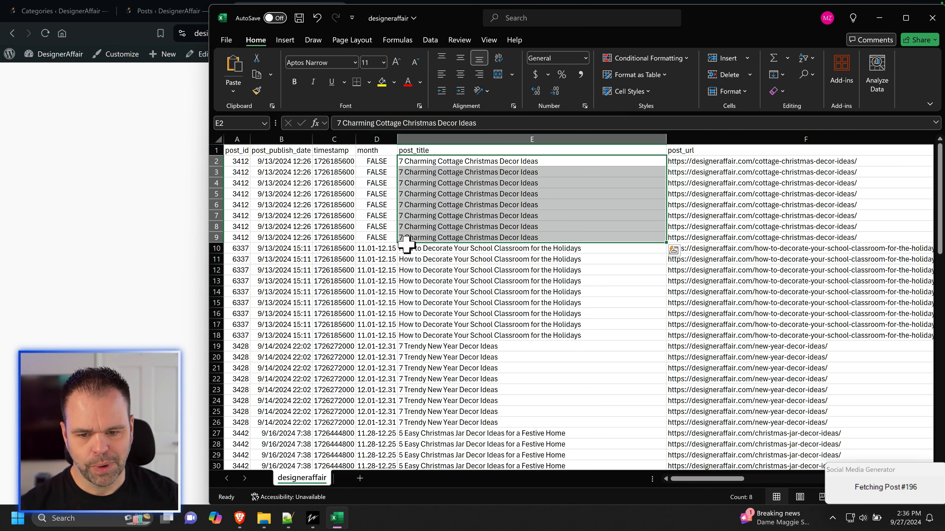
{"action": "left_click_drag", "start_coordinate": [379, 238], "coordinate": [387, 161]}
{"action": "left_click", "coordinate": [376, 161]}
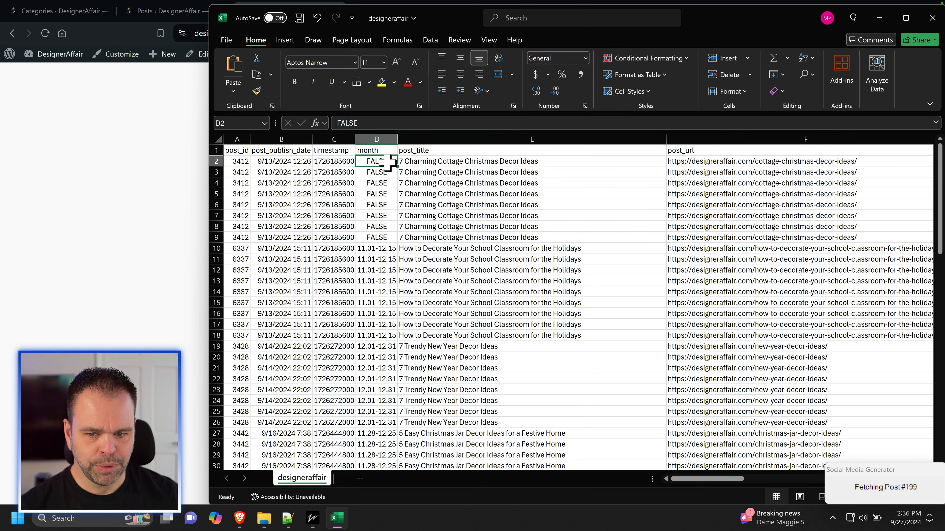
{"action": "left_click", "coordinate": [418, 162]}
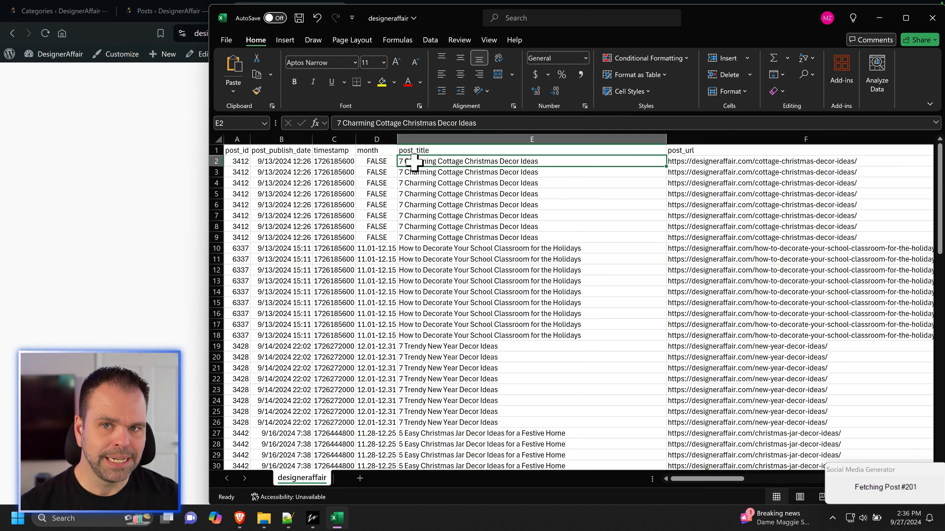
Step: Compare the recommended date ranges with the titles of the New Year decor and Christmas jar decor articles
{"action": "left_click_drag", "start_coordinate": [465, 347], "coordinate": [376, 346]}
{"action": "scroll", "coordinate": [410, 337], "scroll_direction": "down", "scroll_amount": 2}
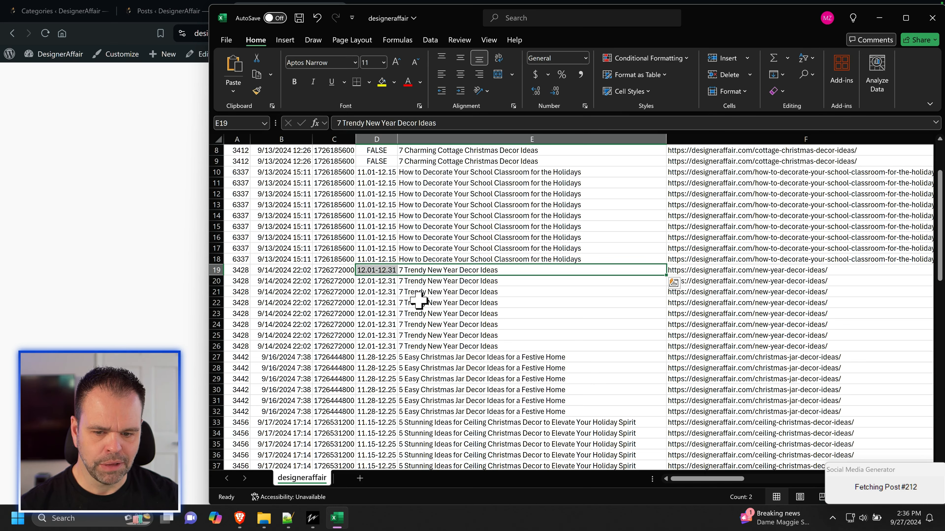
{"action": "scroll", "coordinate": [423, 309], "scroll_direction": "down", "scroll_amount": 5}
{"action": "left_click", "coordinate": [422, 204]}
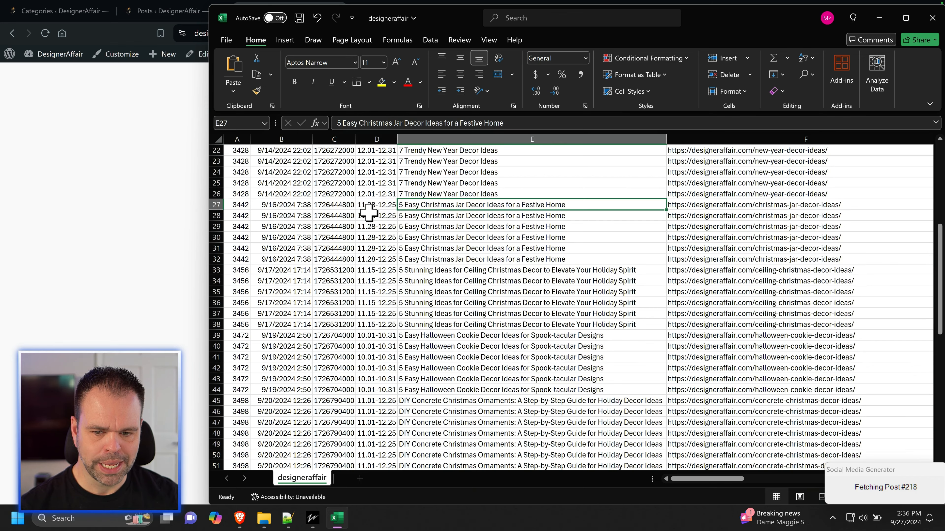
Step: Compare the month ranges with the titles of the Christmas jar decor and creepy Halloween decor articles
{"action": "left_click", "coordinate": [377, 205]}
{"action": "scroll", "coordinate": [433, 317], "scroll_direction": "down", "scroll_amount": 9}
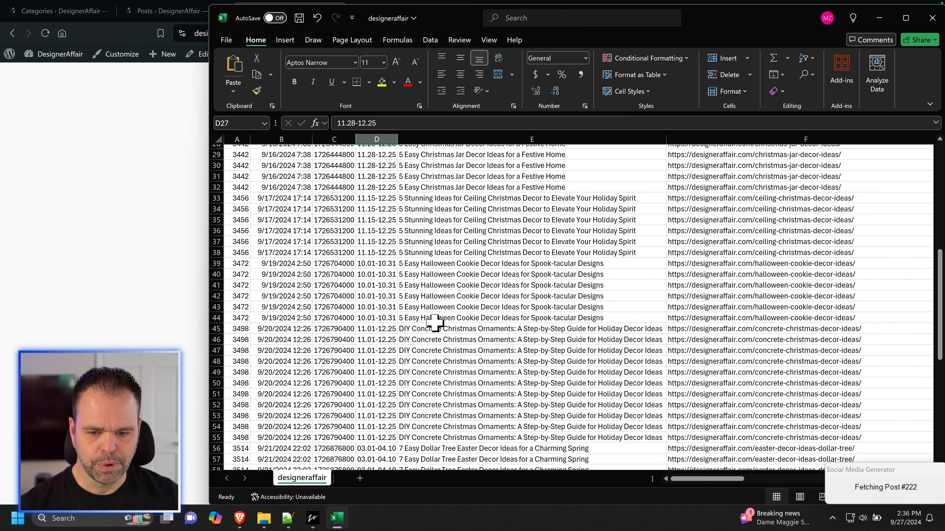
{"action": "scroll", "coordinate": [437, 327], "scroll_direction": "down", "scroll_amount": 5}
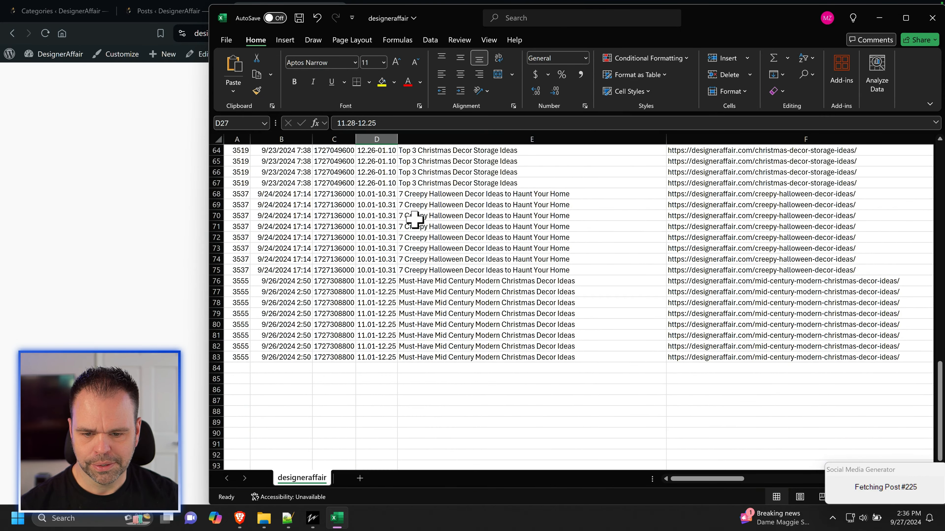
{"action": "left_click_drag", "start_coordinate": [440, 192], "coordinate": [280, 271]}
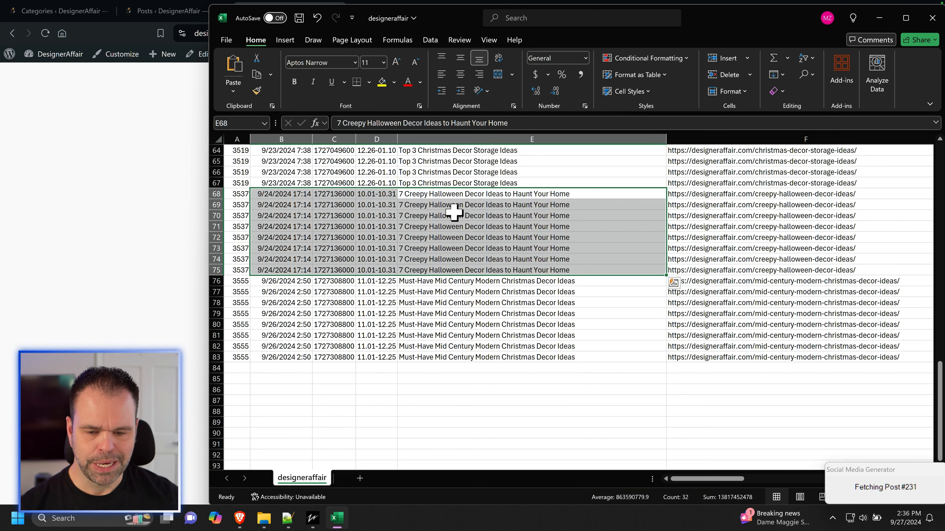
{"action": "scroll", "coordinate": [453, 212], "scroll_direction": "up", "scroll_amount": 20}
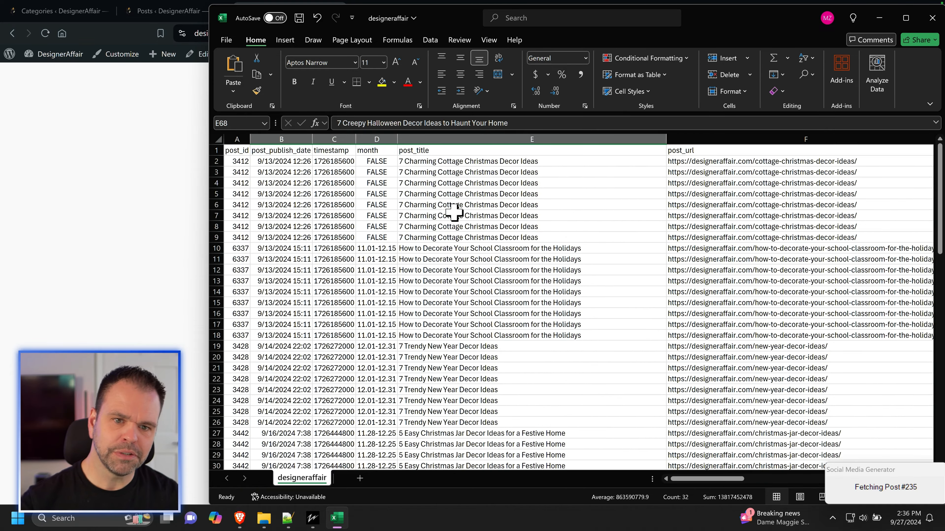
Step: Close the designeraffair CSV without saving and open designeraffair_complete from the output folder
{"action": "left_click", "coordinate": [933, 18]}
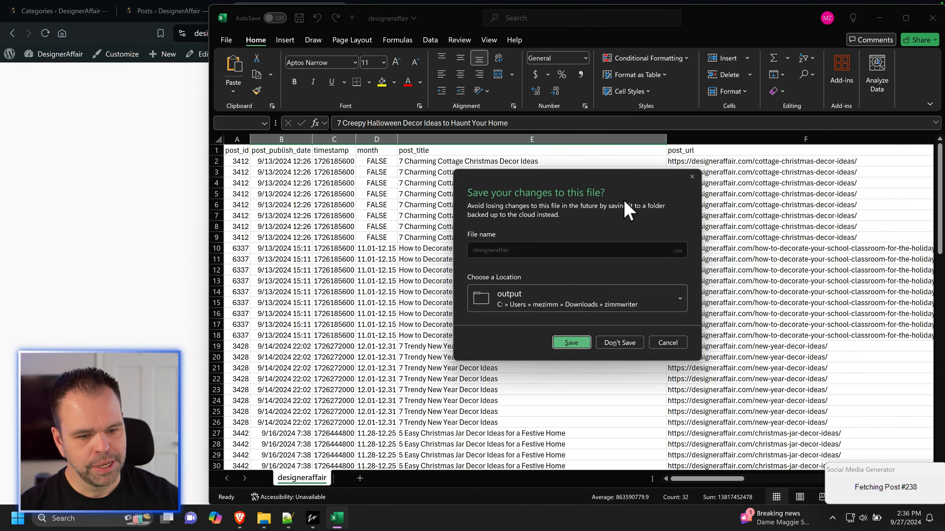
{"action": "left_click", "coordinate": [620, 342]}
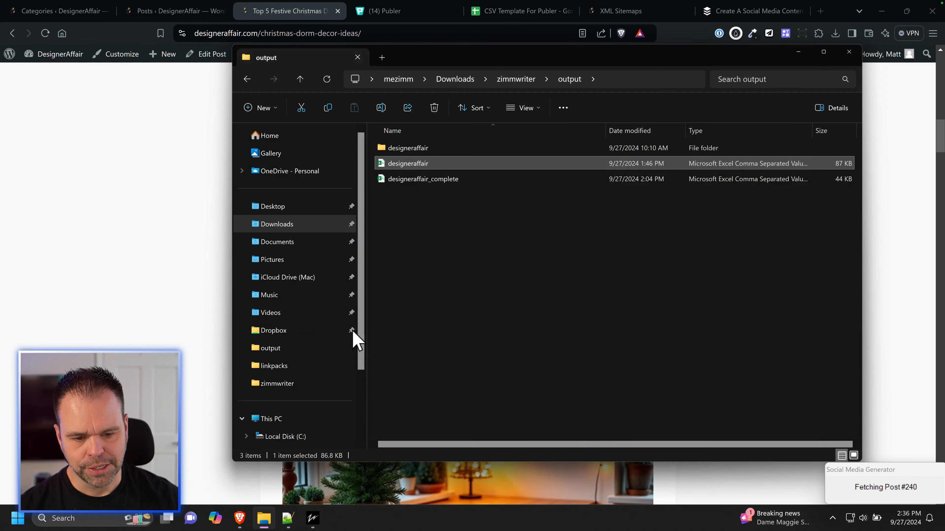
{"action": "left_click", "coordinate": [433, 183]}
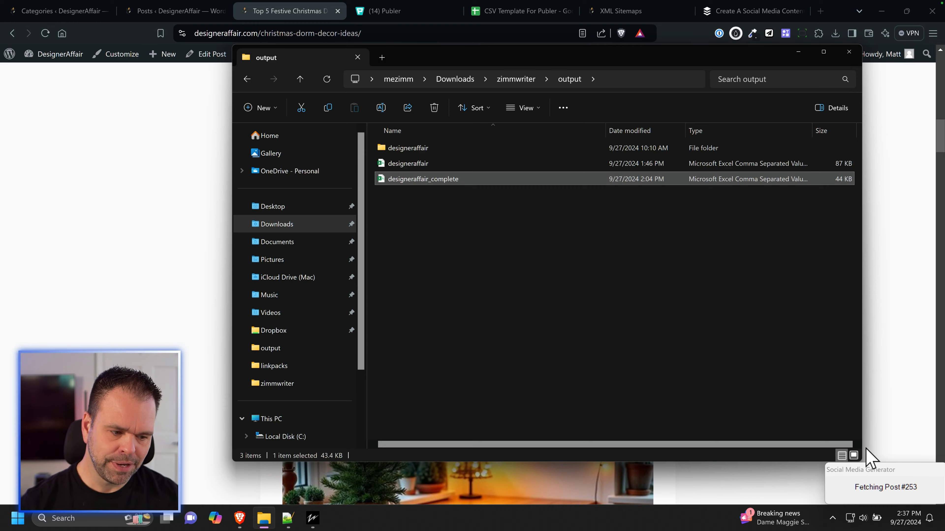
{"action": "double_click", "coordinate": [437, 180]}
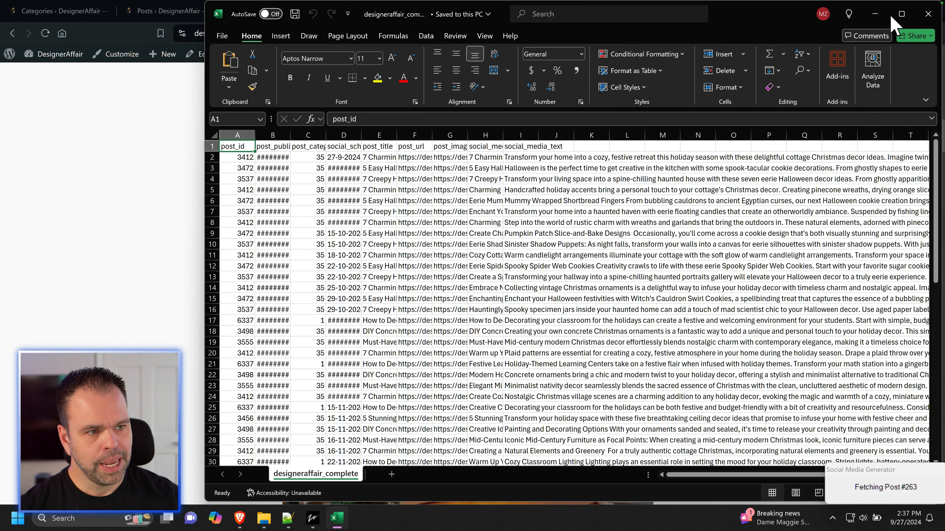
Step: Maximize the designeraffair_complete workbook and fit all its columns to their contents
{"action": "left_click", "coordinate": [901, 14]}
{"action": "key", "text": "ctrl+a"}
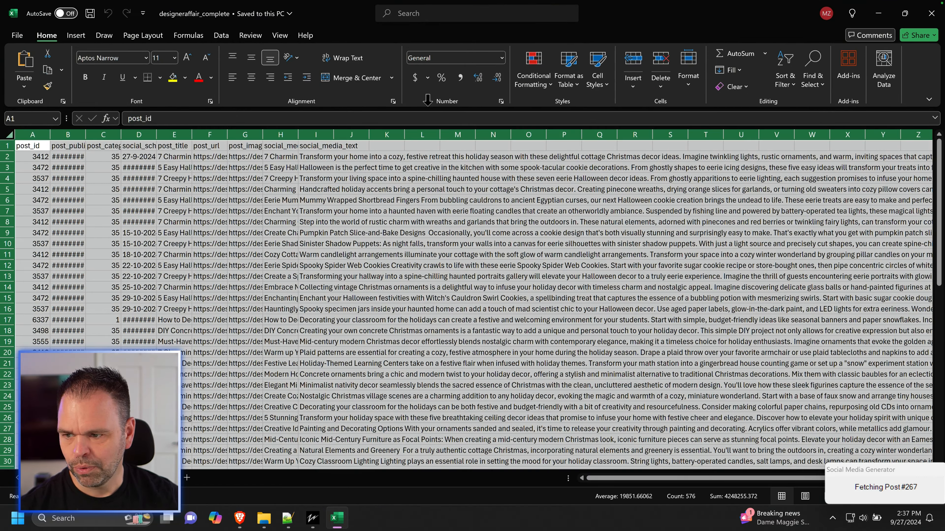
{"action": "left_click", "coordinate": [688, 75]}
{"action": "left_click", "coordinate": [718, 168]}
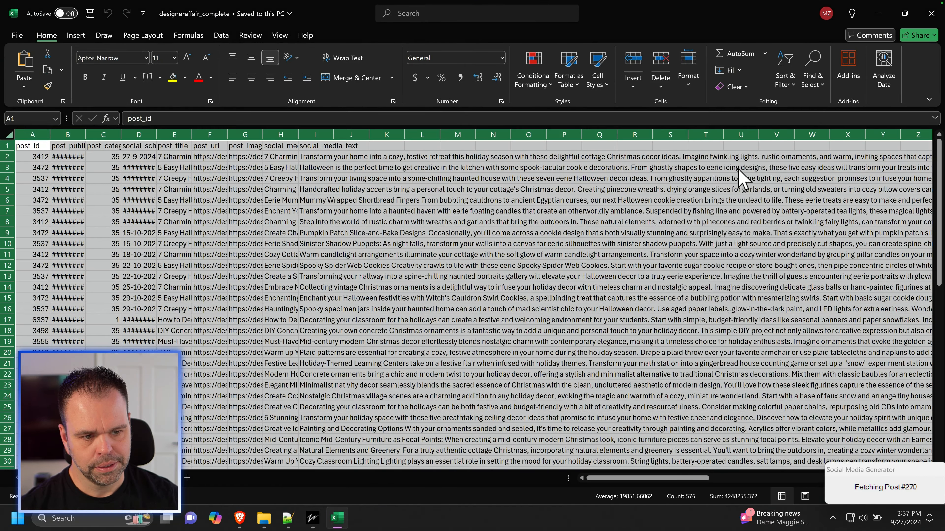
{"action": "left_click", "coordinate": [146, 176]}
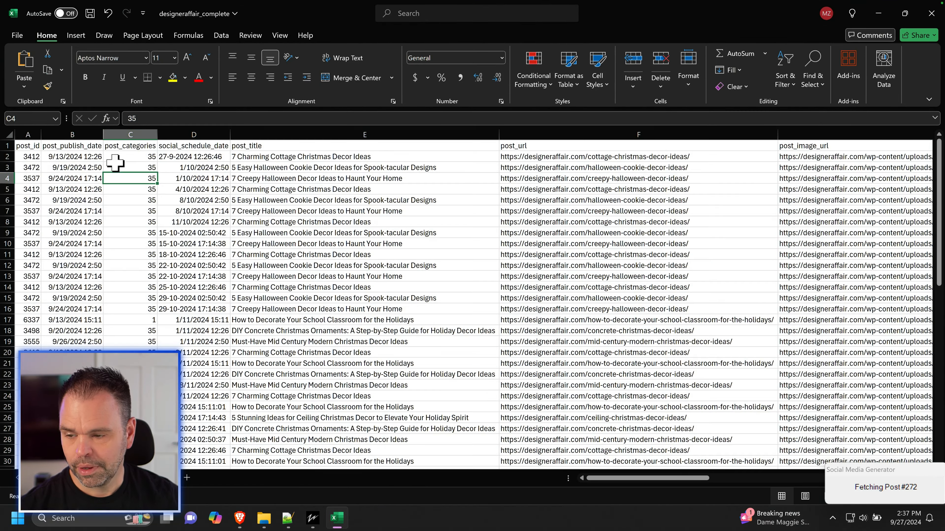
Step: Examine the post_publish_date and post_categories columns of the designeraffair_complete file
{"action": "left_click", "coordinate": [71, 130]}
{"action": "left_click_drag", "start_coordinate": [77, 130], "coordinate": [129, 130]}
{"action": "left_click", "coordinate": [131, 131]}
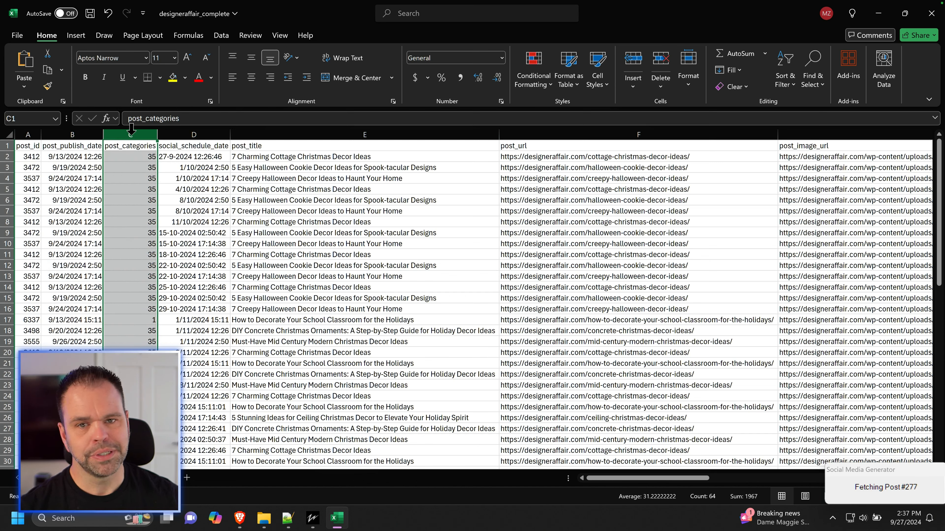
{"action": "left_click_drag", "start_coordinate": [139, 130], "coordinate": [161, 128]}
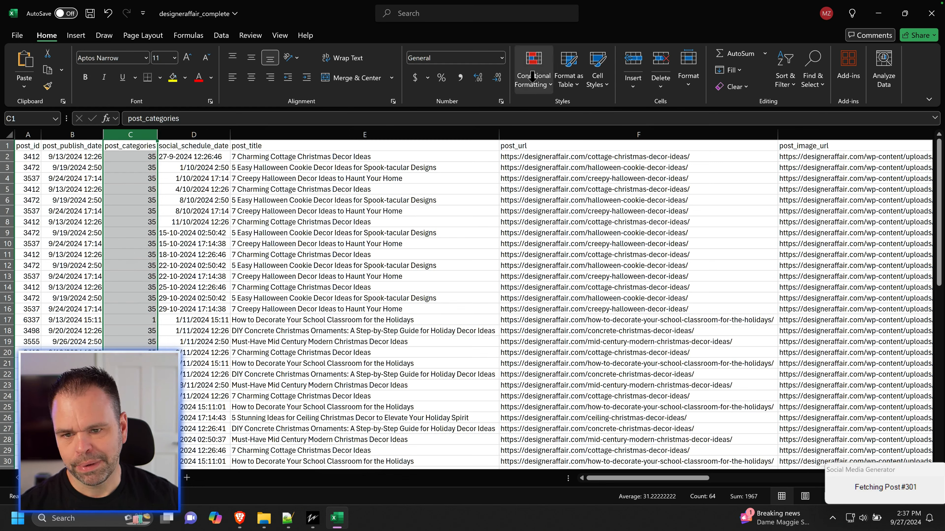
Step: Filter the post_categories column to show only rows with category 35
{"action": "left_click", "coordinate": [221, 35]}
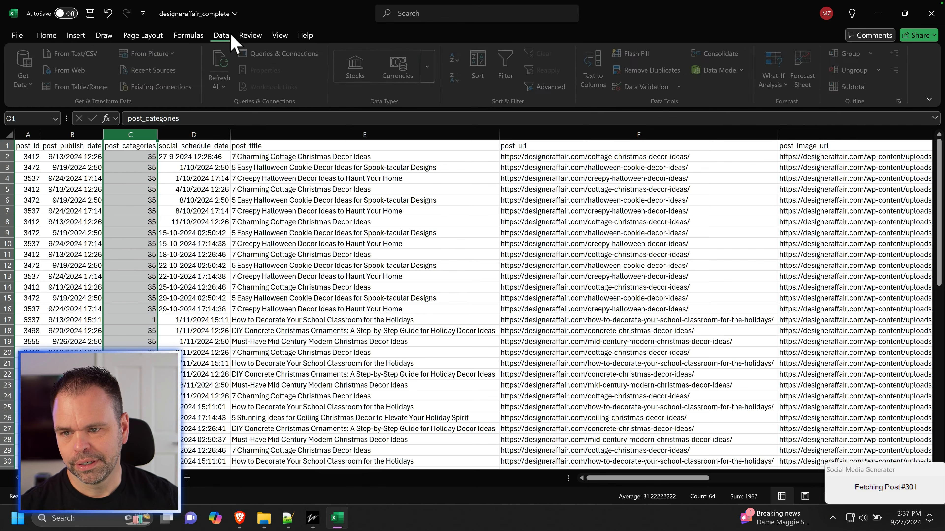
{"action": "left_click", "coordinate": [506, 67]}
{"action": "left_click", "coordinate": [152, 146]}
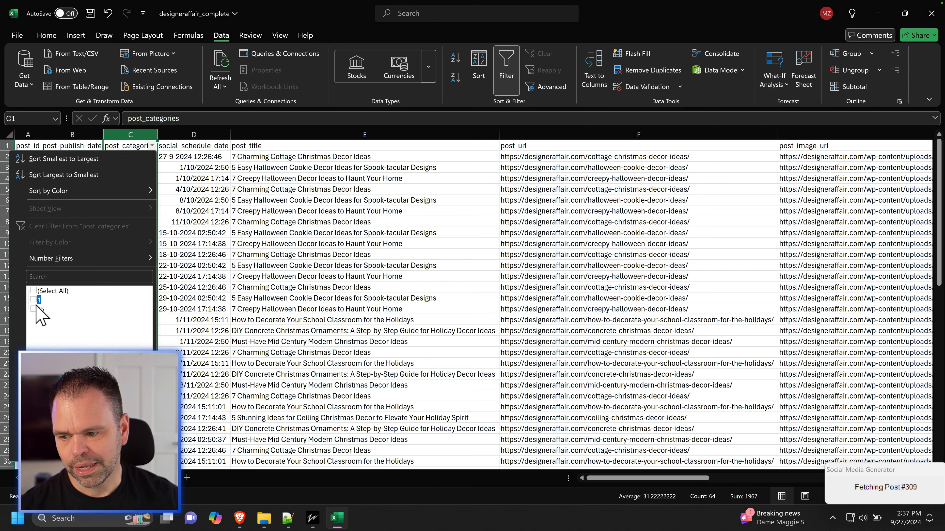
{"action": "left_click", "coordinate": [34, 309]}
{"action": "left_click", "coordinate": [97, 451]}
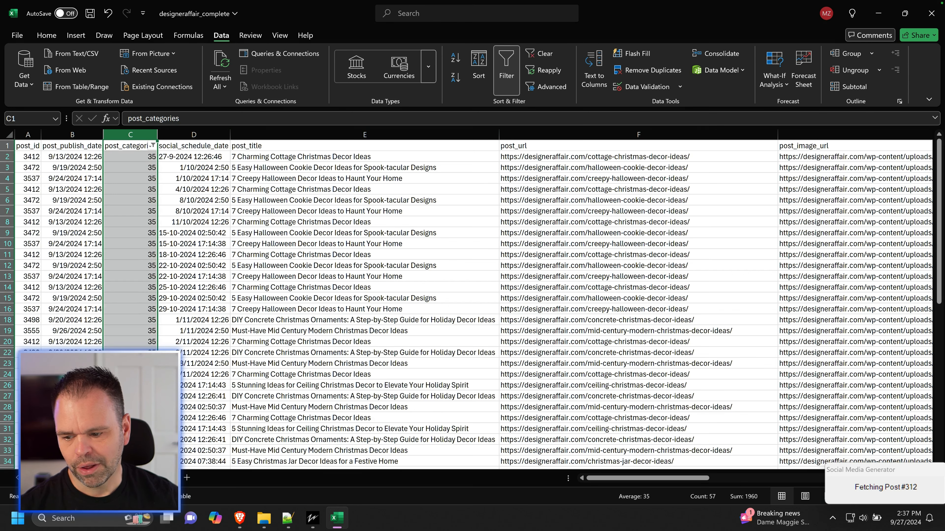
{"action": "left_click", "coordinate": [131, 374]}
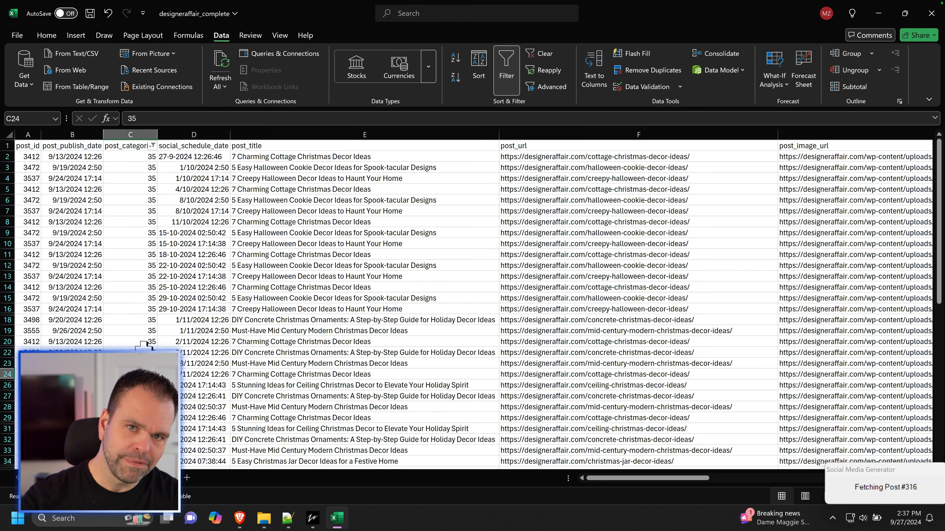
Step: Widen the social_schedule_date column and examine the post_title, post_url, post_image_url, social_media_title and social_media_text columns
{"action": "left_click", "coordinate": [194, 134]}
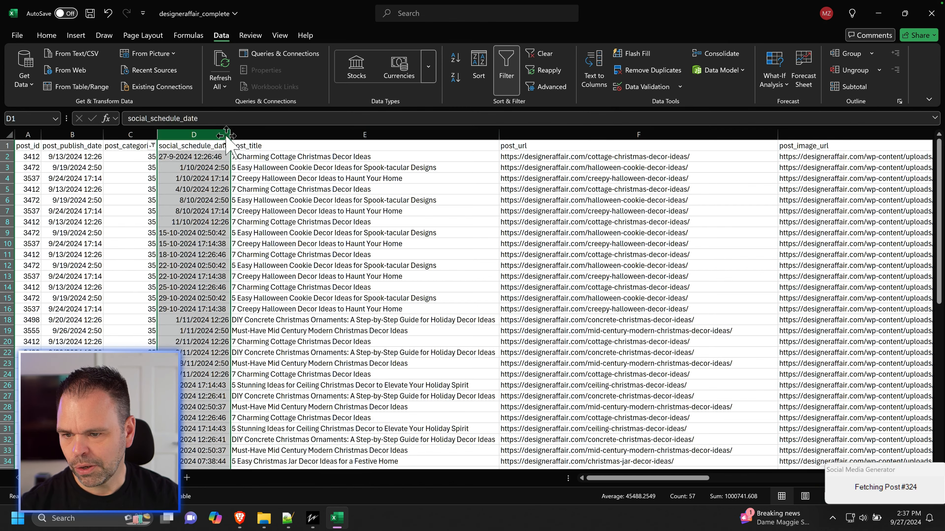
{"action": "left_click_drag", "start_coordinate": [230, 134], "coordinate": [248, 148]}
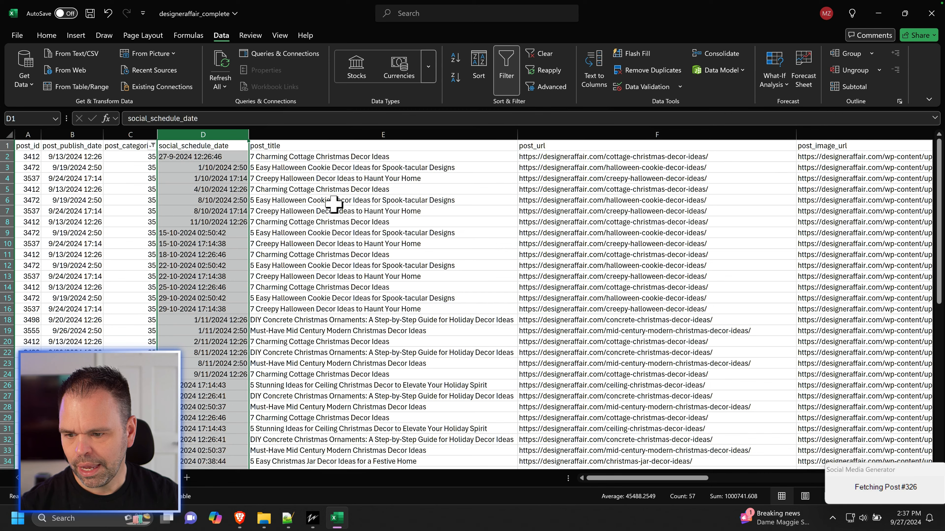
{"action": "left_click", "coordinate": [324, 136]}
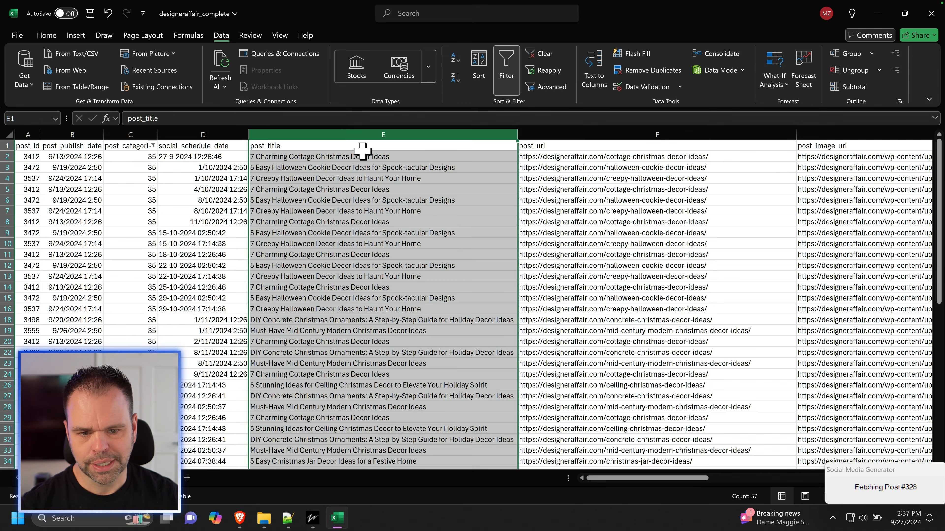
{"action": "left_click", "coordinate": [659, 134]}
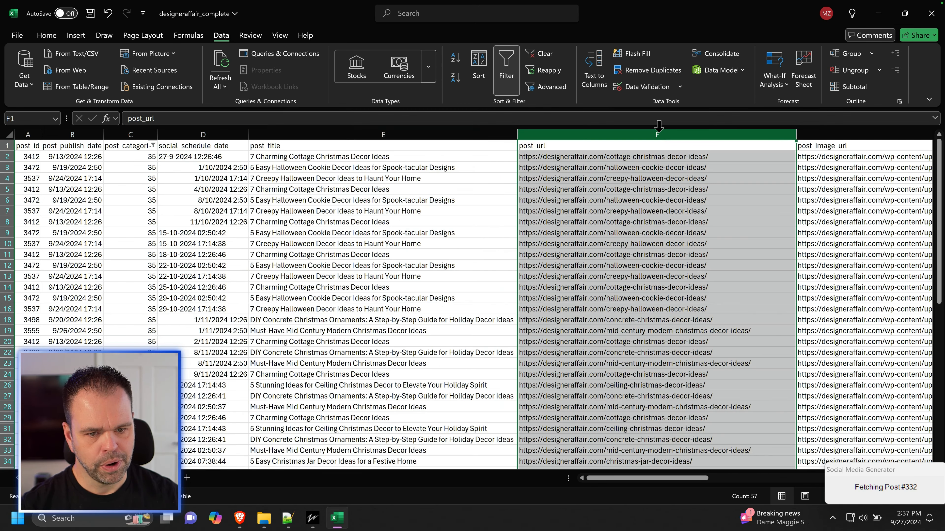
{"action": "left_click", "coordinate": [863, 135]}
{"action": "left_click_drag", "start_coordinate": [601, 477], "coordinate": [707, 478]}
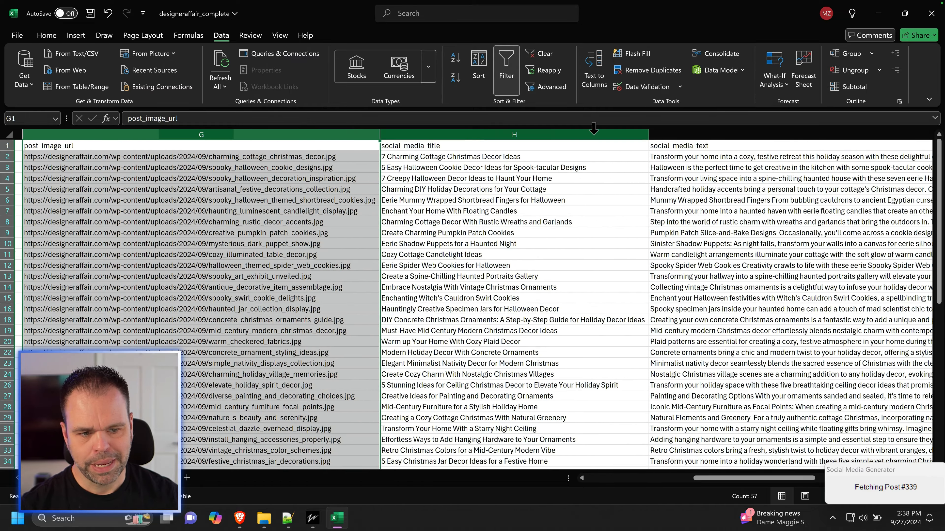
{"action": "left_click", "coordinate": [662, 134]}
{"action": "left_click_drag", "start_coordinate": [809, 478], "coordinate": [372, 495]}
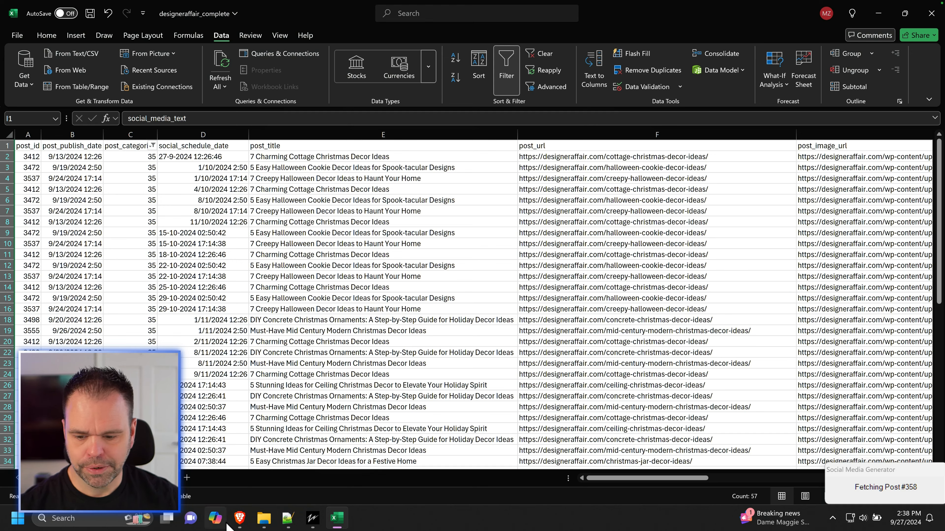
Step: Switch to the CSV Template For Publer sheet in the browser and make a copy named Copy of CSV Template For Publer
{"action": "left_click", "coordinate": [240, 518]}
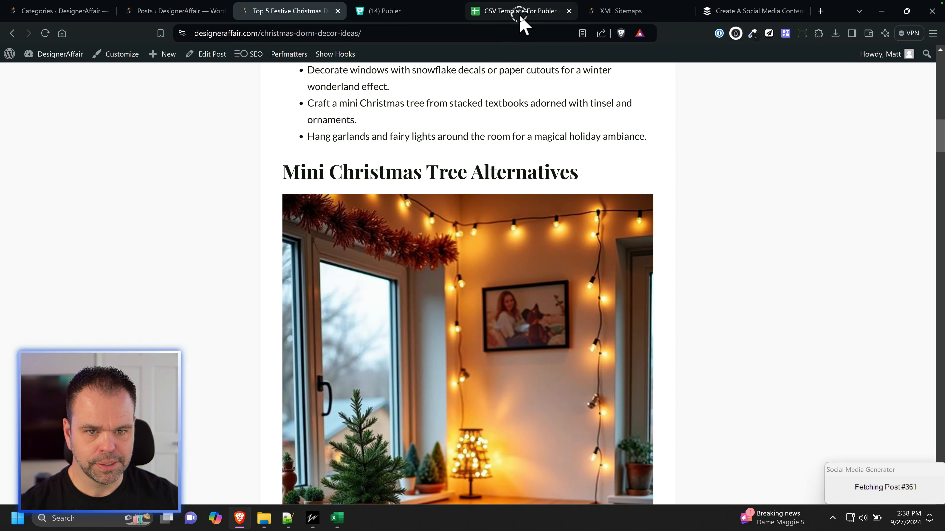
{"action": "left_click", "coordinate": [521, 16]}
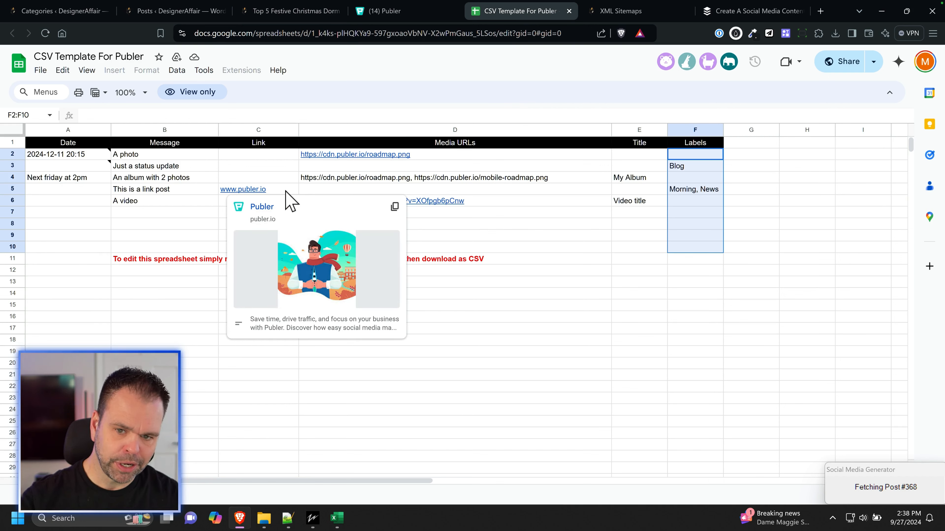
{"action": "left_click", "coordinate": [41, 70]}
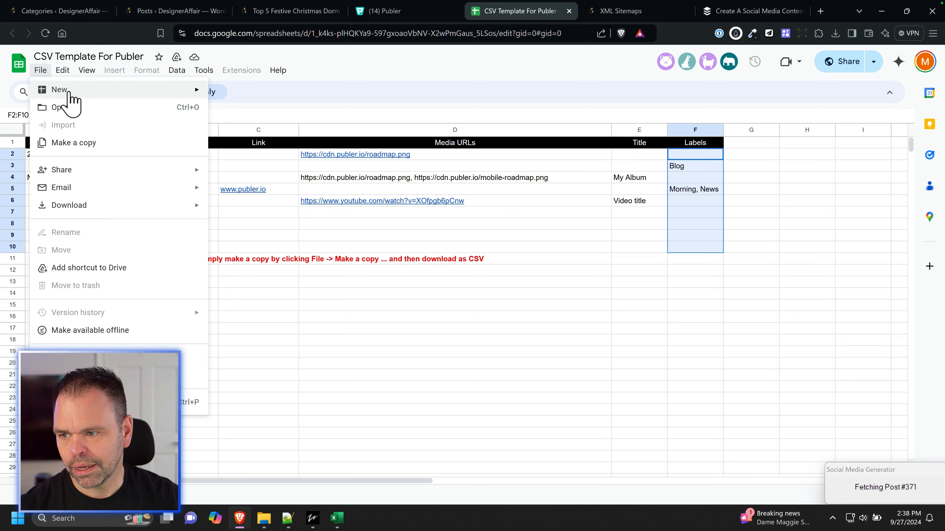
{"action": "left_click", "coordinate": [88, 140]}
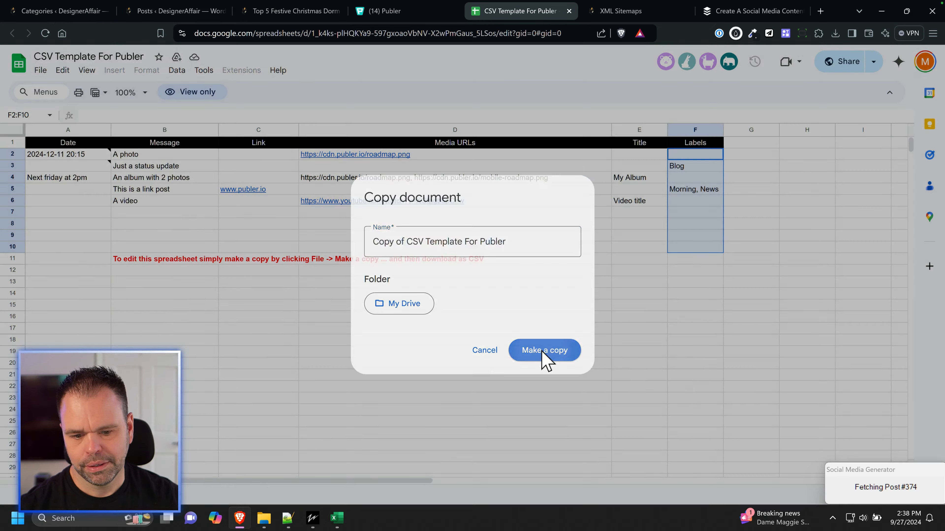
{"action": "left_click", "coordinate": [542, 348]}
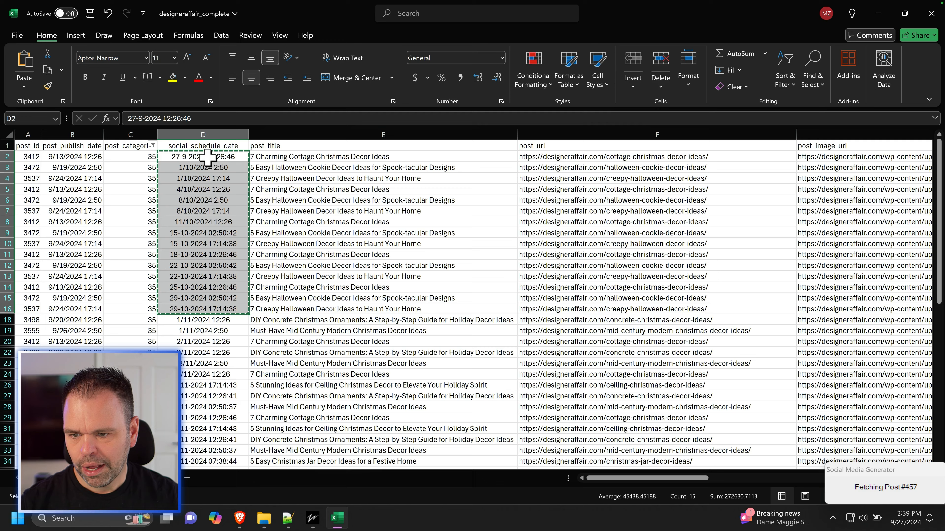
Step: Paste the copied social_schedule_date values into the Date column of the Publer template copy, starting at A2
{"action": "left_click", "coordinate": [240, 518]}
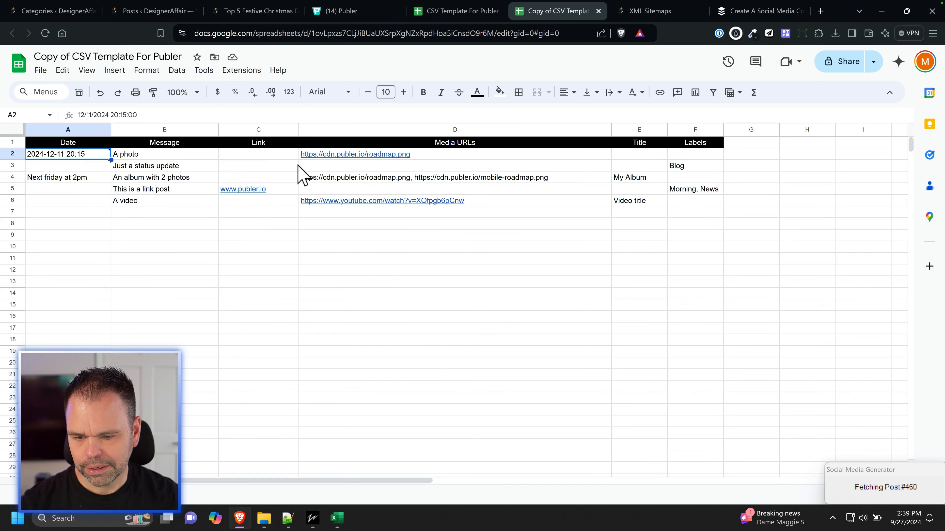
{"action": "key", "text": "ctrl+v"}
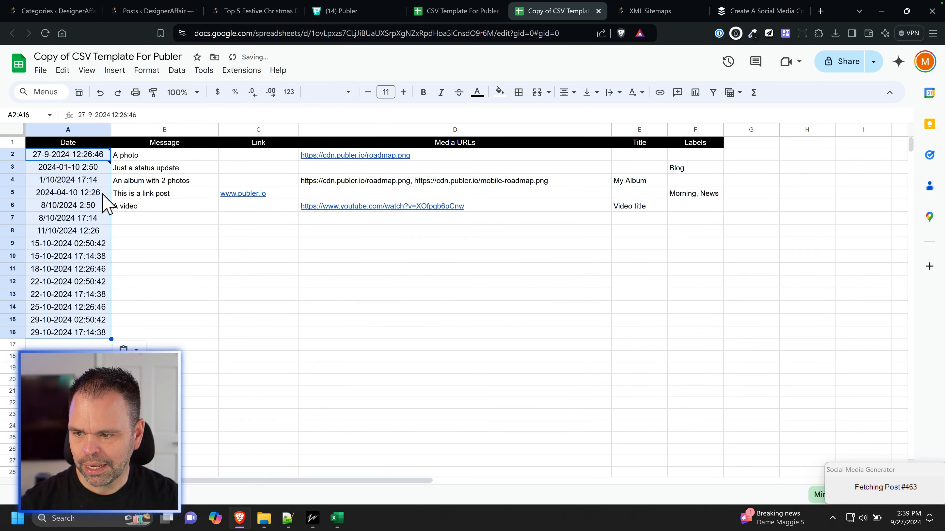
Step: Copy the social_media_title values H2:H16 from Excel into the Title column of the Publer template copy, starting at E2
{"action": "left_click", "coordinate": [336, 518]}
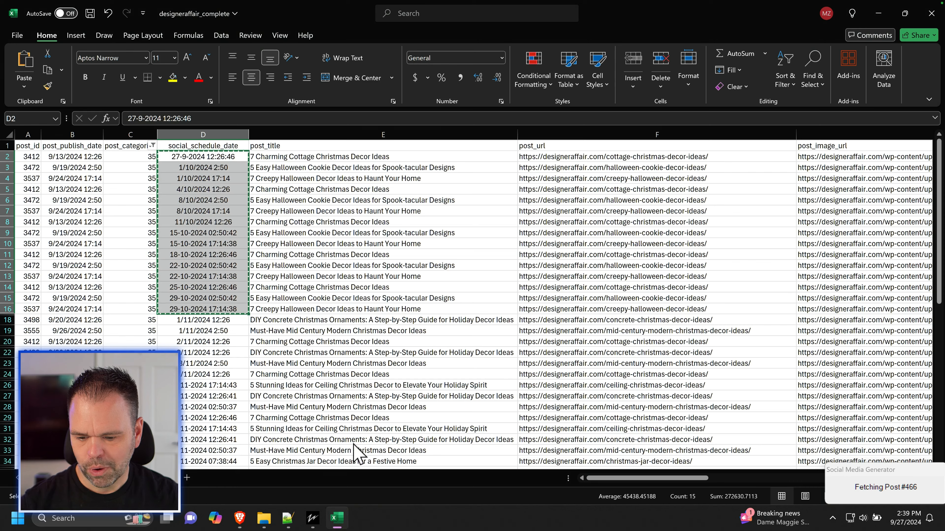
{"action": "left_click", "coordinate": [305, 157]}
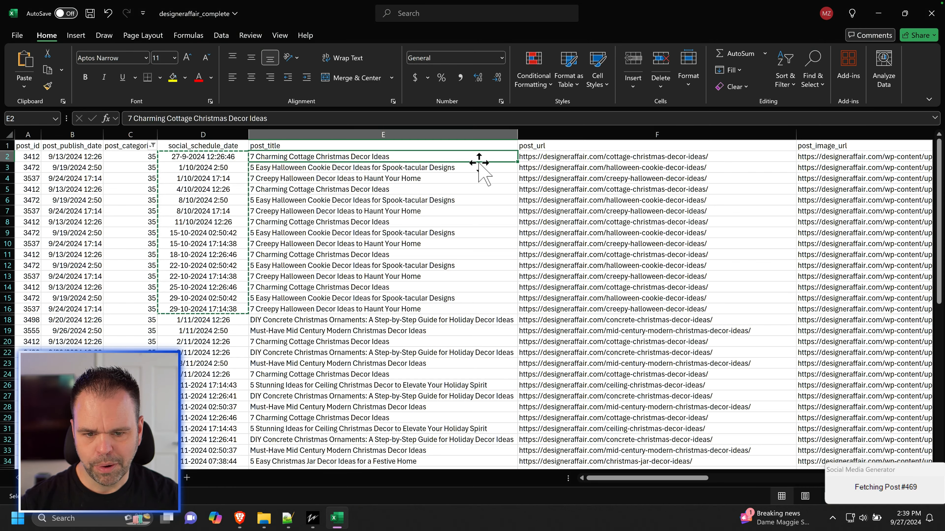
{"action": "left_click_drag", "start_coordinate": [600, 479], "coordinate": [665, 481]}
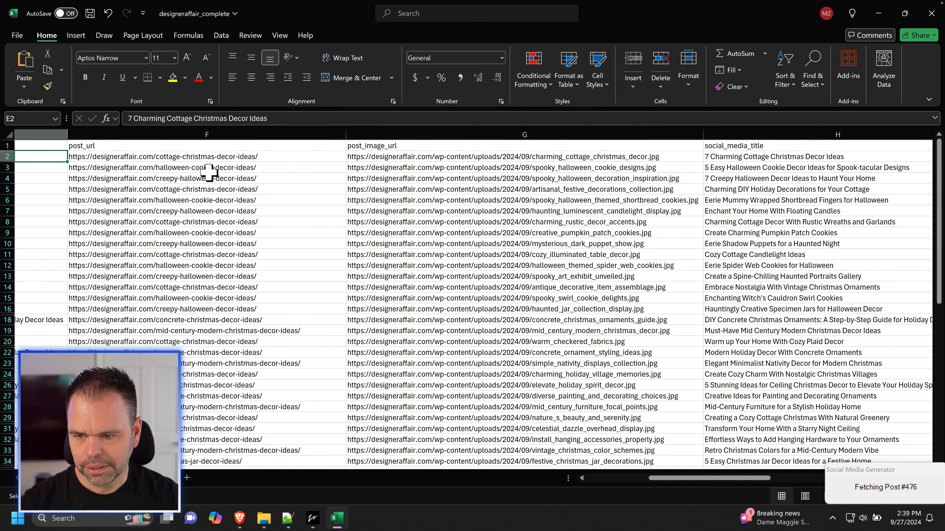
{"action": "left_click_drag", "start_coordinate": [744, 158], "coordinate": [766, 311]}
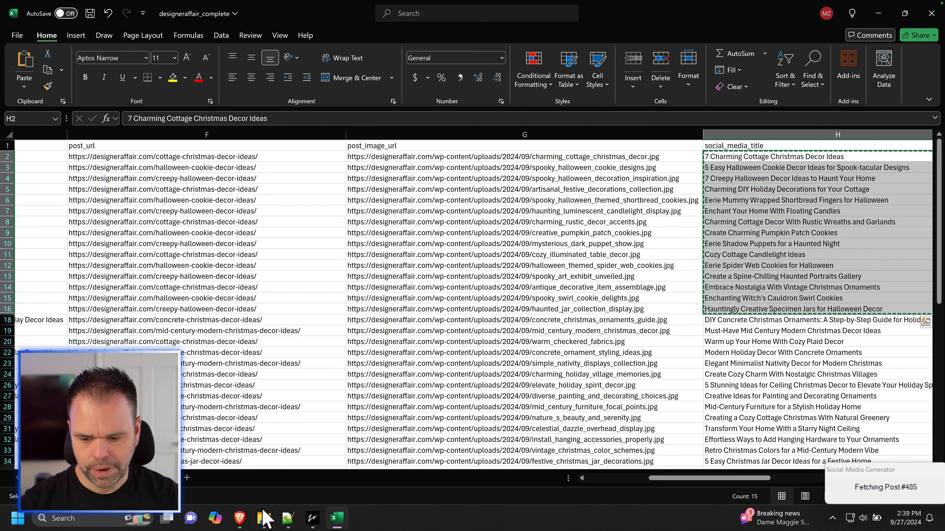
{"action": "left_click", "coordinate": [239, 518]}
{"action": "left_click", "coordinate": [640, 154]}
{"action": "key", "text": "ctrl+v"}
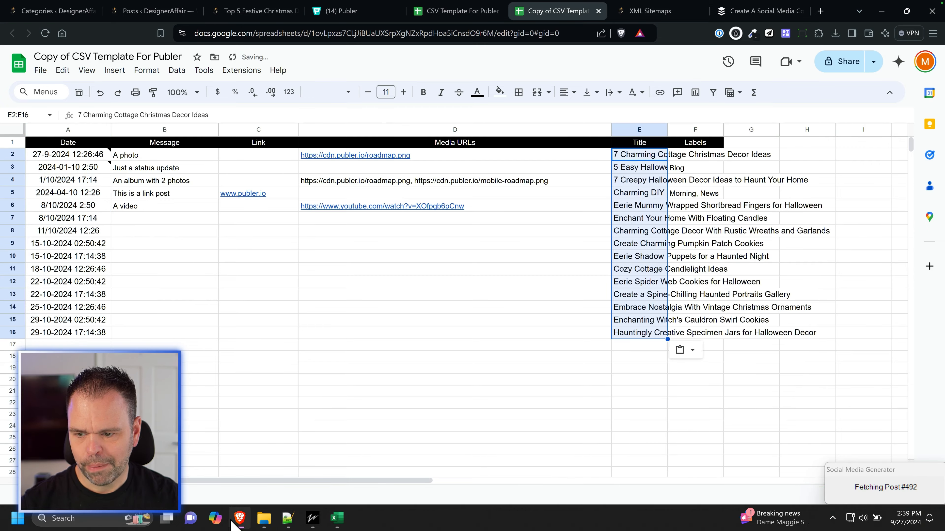
Step: Copy the social_media_text values I2:I16 from Excel into the Message column of the Publer template copy, starting at B2
{"action": "left_click", "coordinate": [337, 518]}
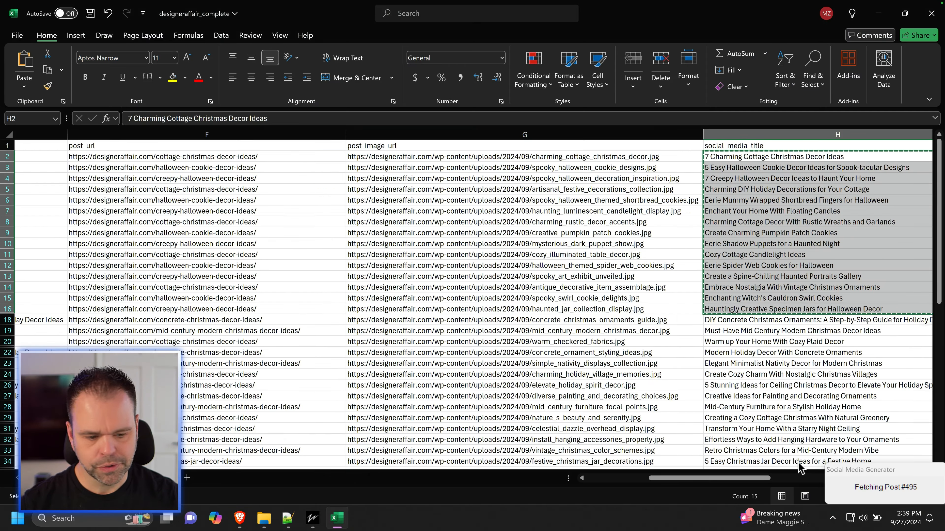
{"action": "left_click_drag", "start_coordinate": [708, 478], "coordinate": [770, 479]}
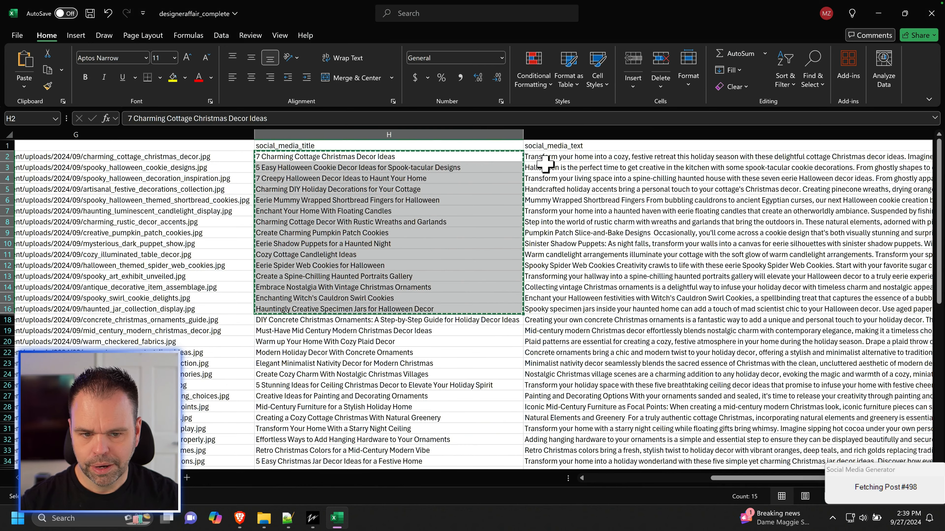
{"action": "left_click_drag", "start_coordinate": [545, 161], "coordinate": [545, 309]}
{"action": "key", "text": "ctrl+c"}
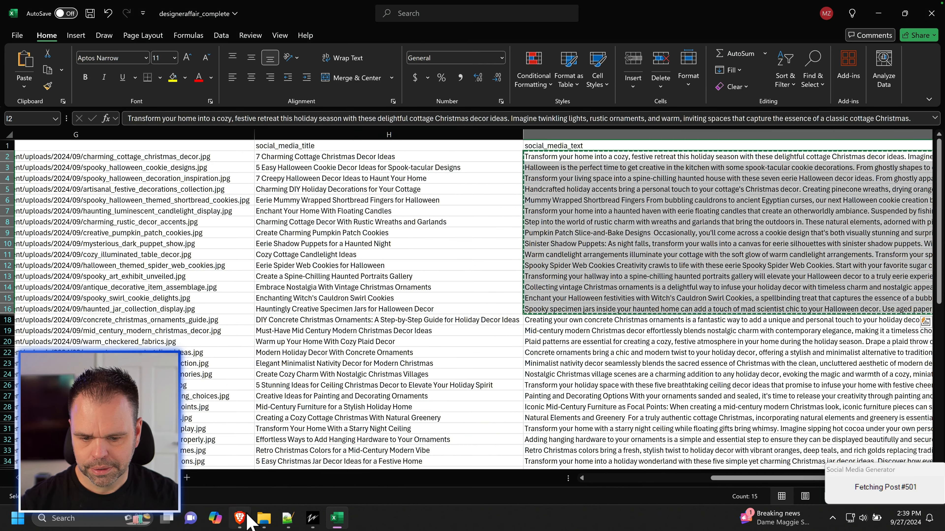
{"action": "left_click", "coordinate": [240, 518]}
{"action": "left_click", "coordinate": [178, 156]}
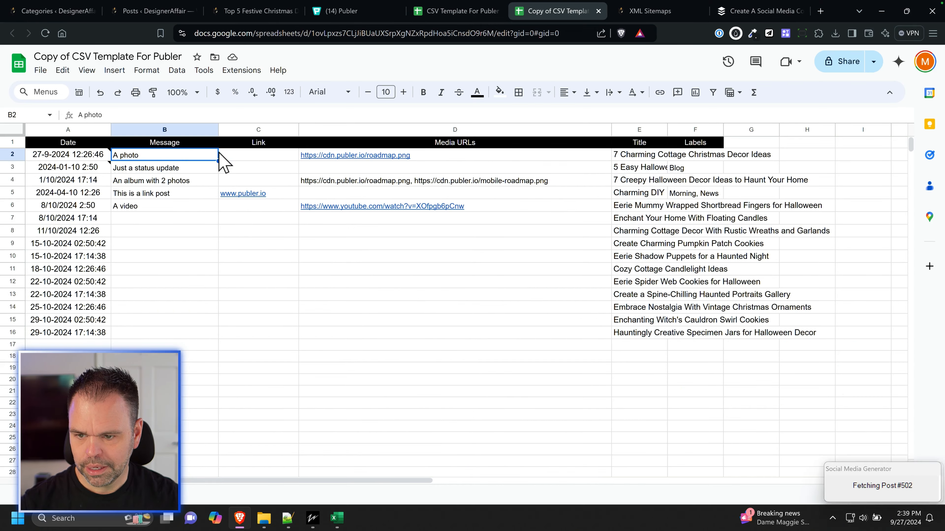
{"action": "key", "text": "ctrl+v"}
Step: Copy the post_url values F2:F16 from Excel into the Link column of the Publer template copy, starting at C2
{"action": "left_click", "coordinate": [269, 143]}
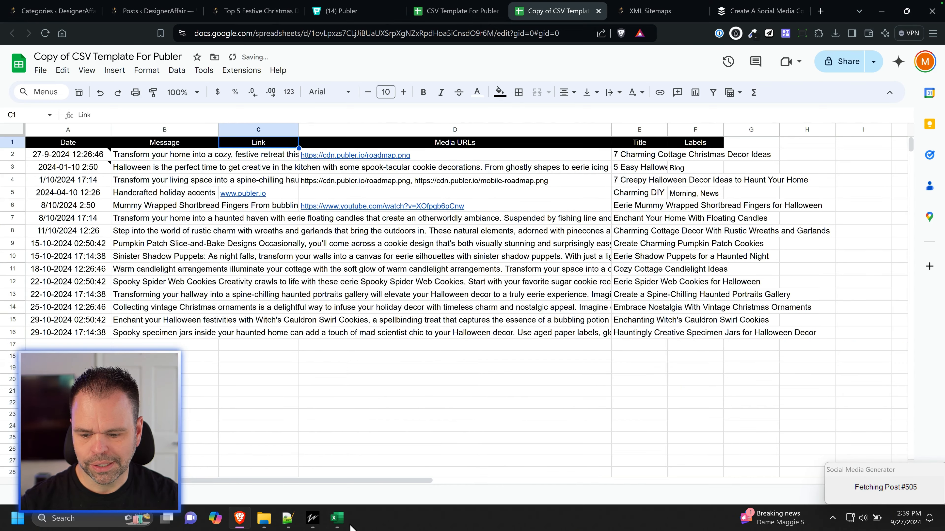
{"action": "left_click", "coordinate": [336, 518]}
{"action": "left_click_drag", "start_coordinate": [782, 479], "coordinate": [669, 484]}
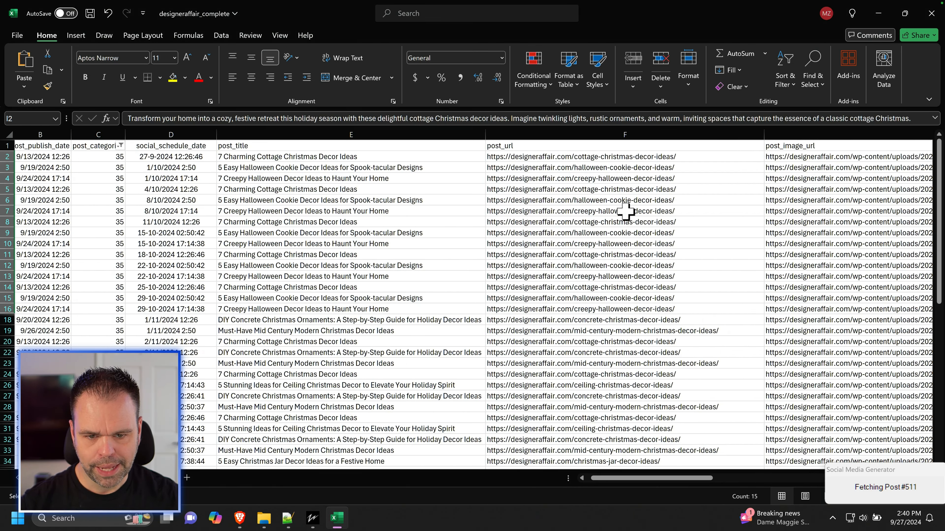
{"action": "left_click_drag", "start_coordinate": [632, 157], "coordinate": [637, 242]}
{"action": "left_click_drag", "start_coordinate": [637, 242], "coordinate": [635, 309]}
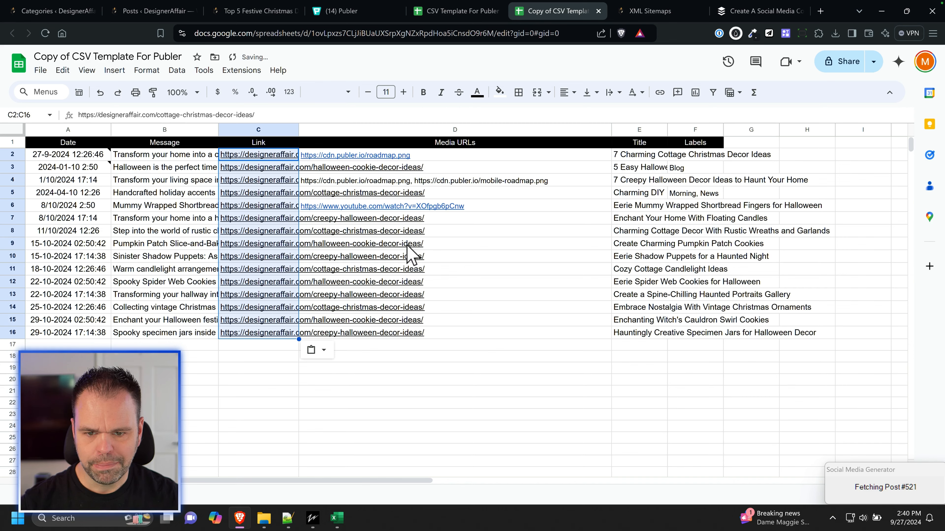
Step: Copy the post_image_url values G2:G16 from Excel into the Media URLs column of the Publer template copy, starting at D2
{"action": "left_click", "coordinate": [336, 518]}
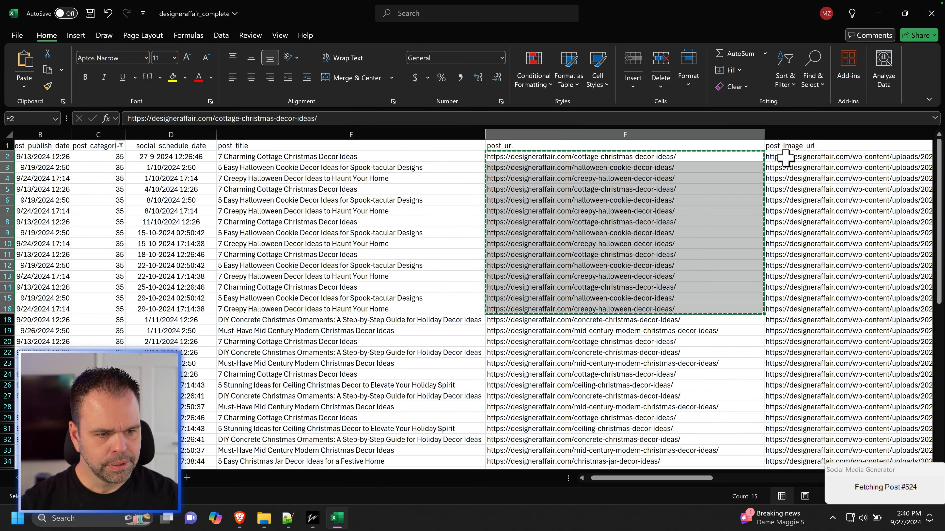
{"action": "left_click_drag", "start_coordinate": [785, 157], "coordinate": [802, 308]}
{"action": "key", "text": "ctrl+c"}
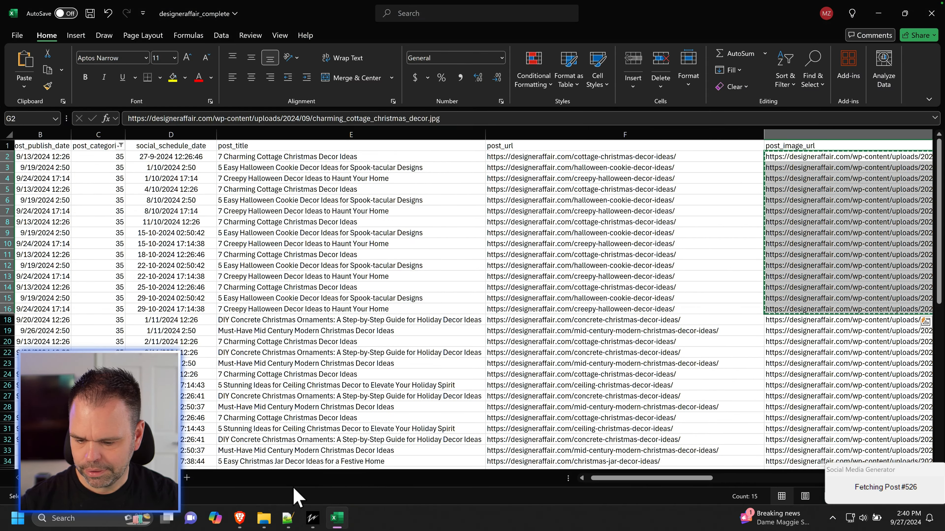
{"action": "left_click", "coordinate": [240, 518]}
{"action": "left_click", "coordinate": [436, 156]}
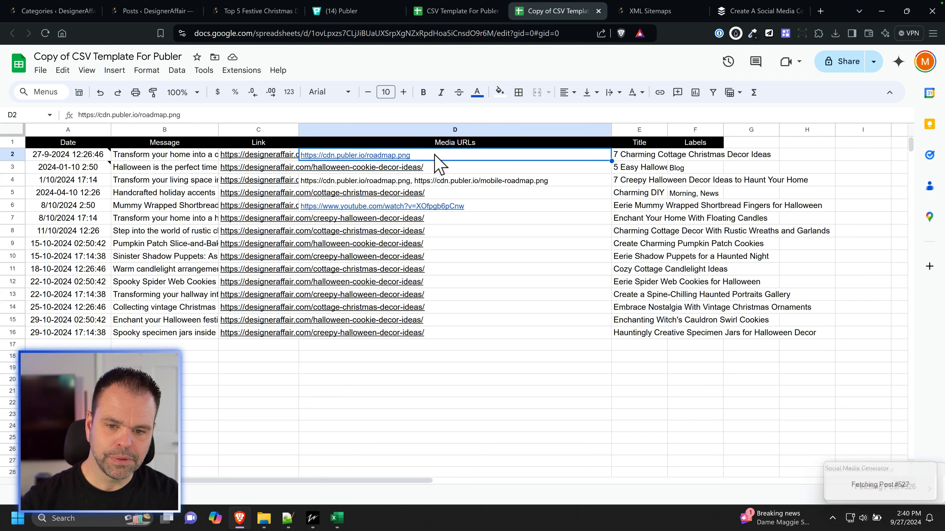
{"action": "key", "text": "ctrl+v"}
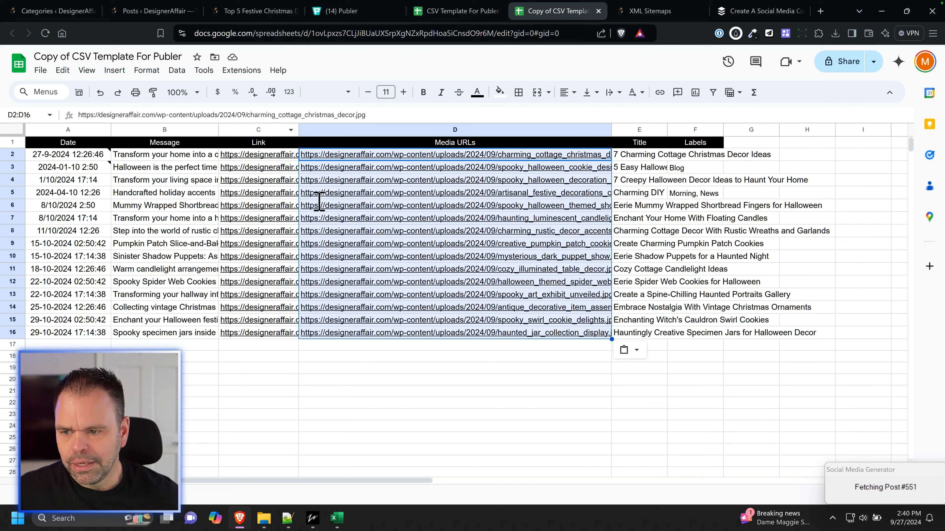
Step: Enter the label Fall Decor in F2 and fill it down the Labels column through F16
{"action": "left_click", "coordinate": [692, 154]}
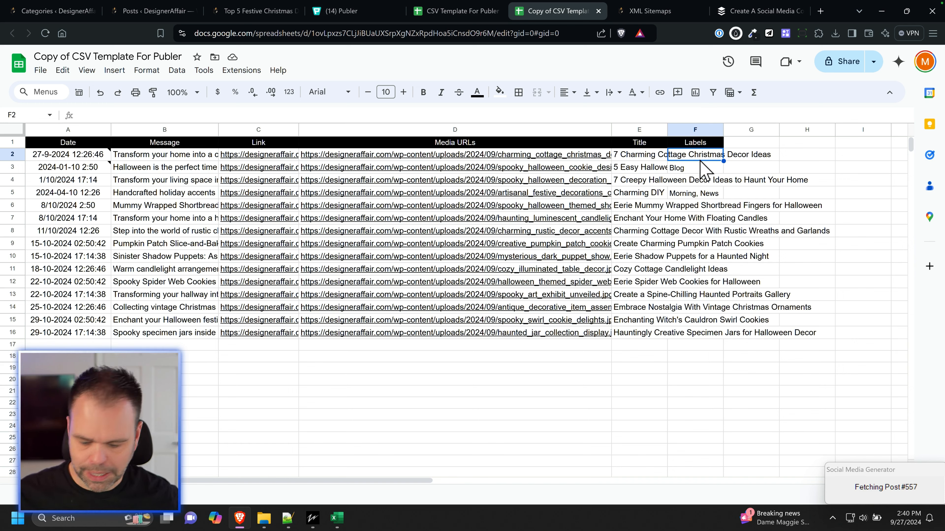
{"action": "type", "text": "Fa"}
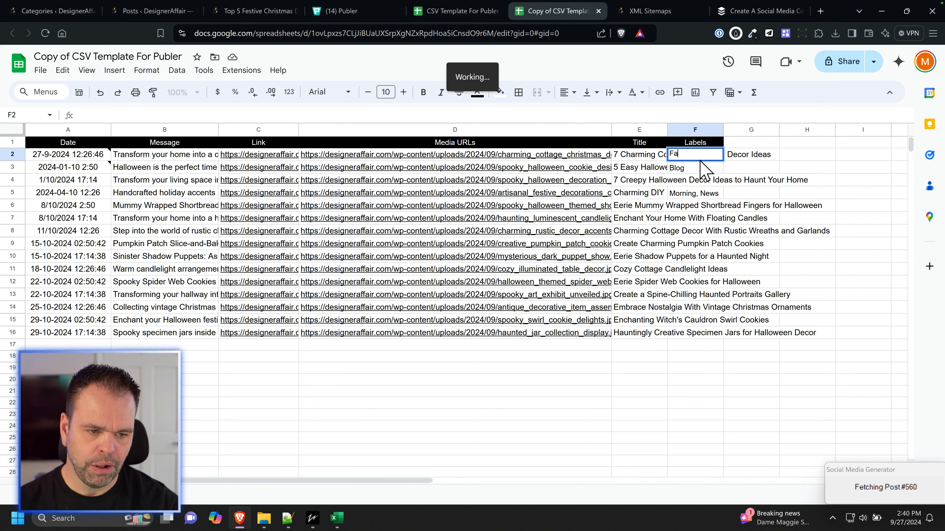
{"action": "type", "text": "ll Decor"}
{"action": "key", "text": "Return"}
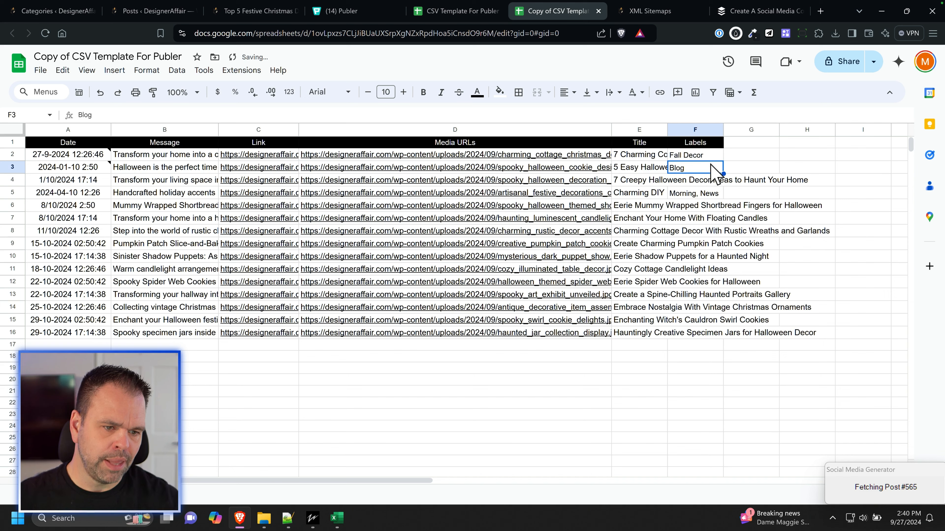
{"action": "left_click", "coordinate": [706, 156]}
{"action": "left_click_drag", "start_coordinate": [723, 161], "coordinate": [710, 344]}
Step: Download the completed Publer template copy as a comma-separated values (.csv) file
{"action": "left_click", "coordinate": [40, 70]}
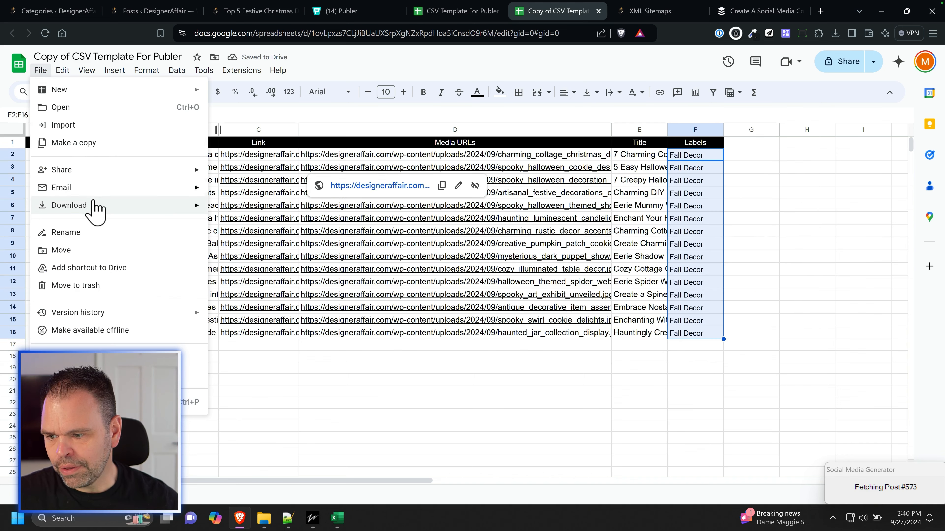
{"action": "mouse_move", "coordinate": [194, 207]}
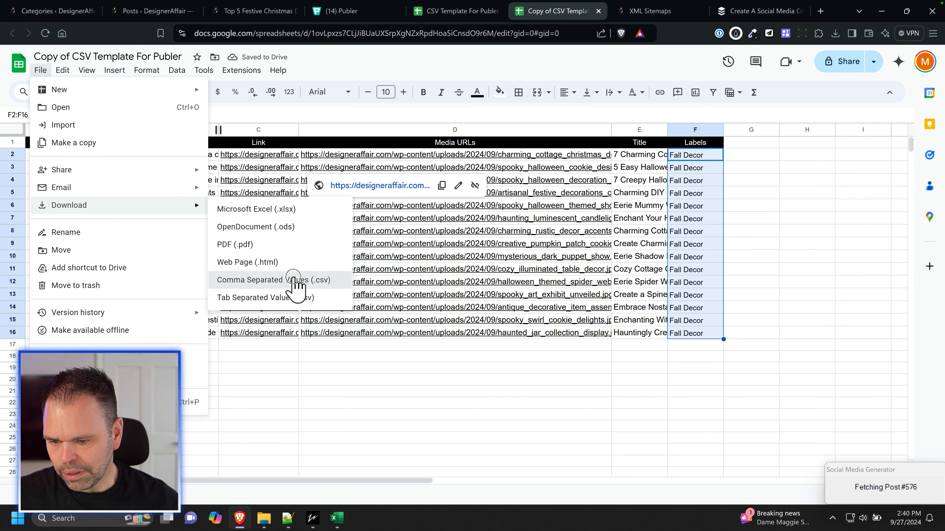
{"action": "left_click", "coordinate": [298, 284]}
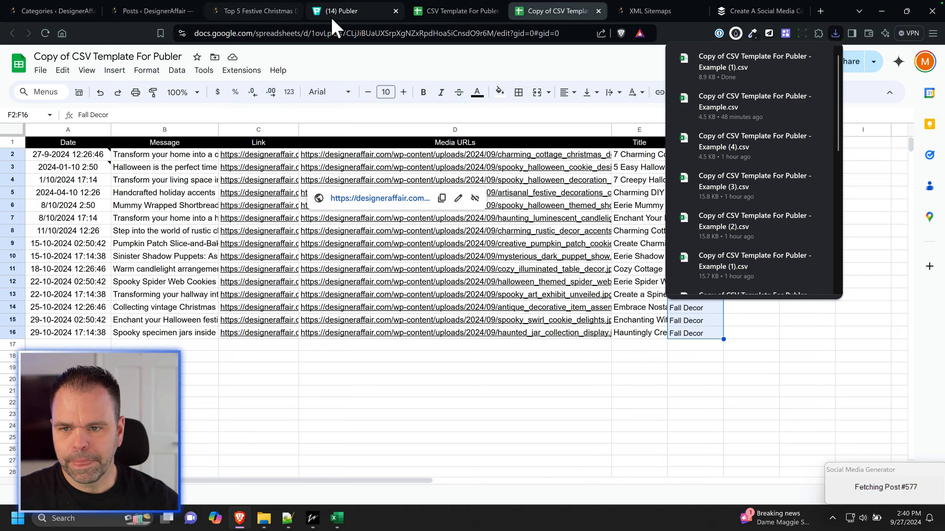
Step: Switch to Publer, import the downloaded CSV file as posts, and close the post composer
{"action": "left_click", "coordinate": [337, 15]}
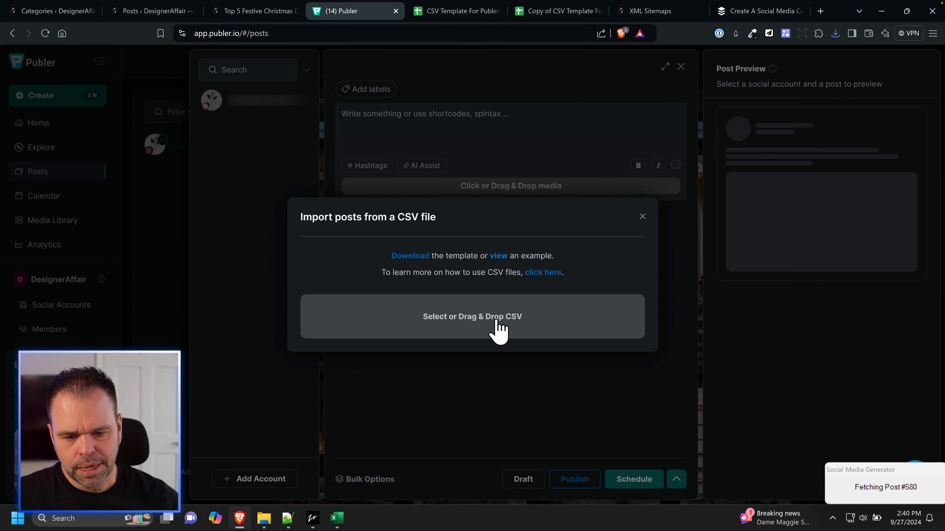
{"action": "left_click", "coordinate": [498, 330]}
{"action": "double_click", "coordinate": [249, 95]}
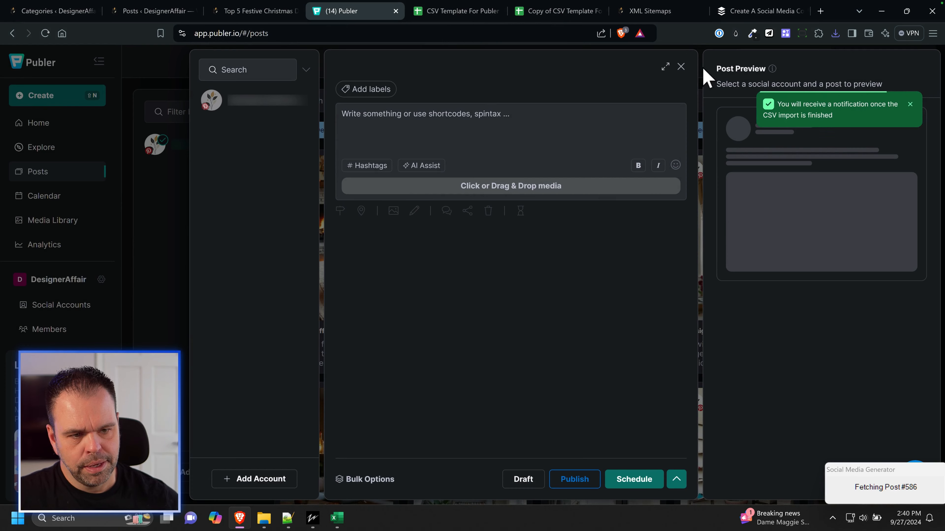
{"action": "left_click", "coordinate": [681, 67]}
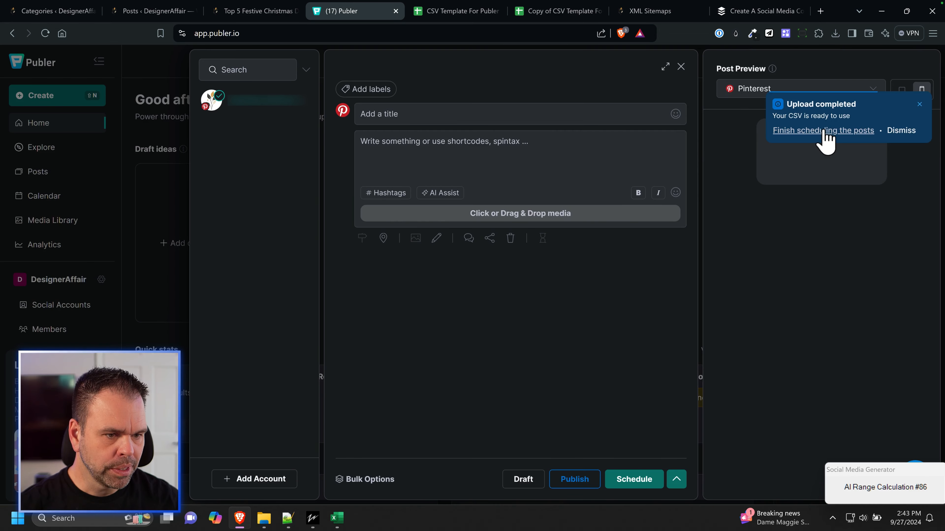
Step: Open the imported CSV posts for scheduling and examine the title, text, image, link and label of the first two posts
{"action": "left_click", "coordinate": [824, 131]}
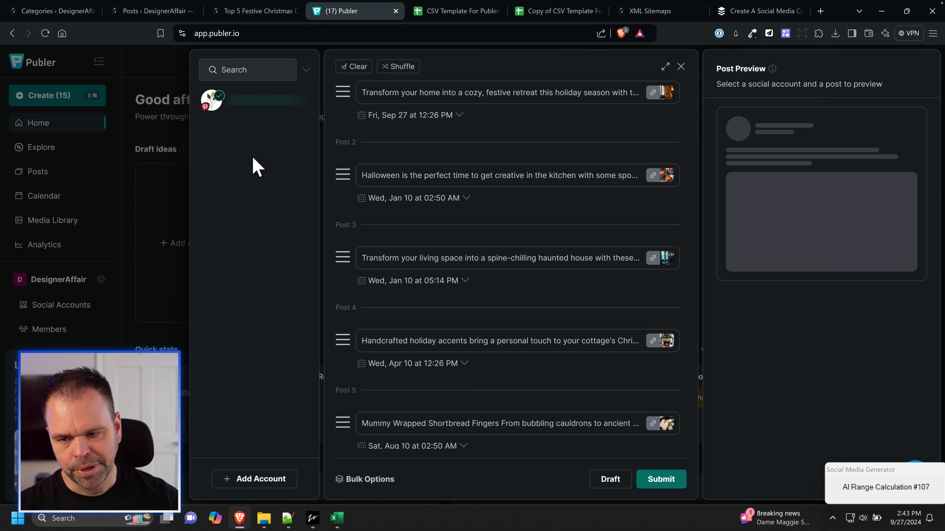
{"action": "left_click", "coordinate": [507, 98]}
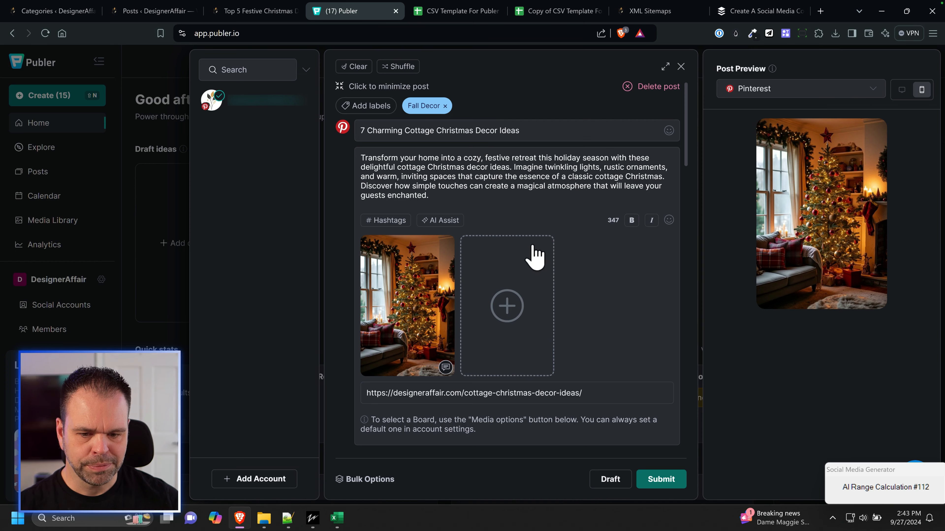
{"action": "scroll", "coordinate": [532, 253], "scroll_direction": "down", "scroll_amount": 8}
{"action": "left_click", "coordinate": [543, 271]}
{"action": "scroll", "coordinate": [525, 289], "scroll_direction": "up", "scroll_amount": 5}
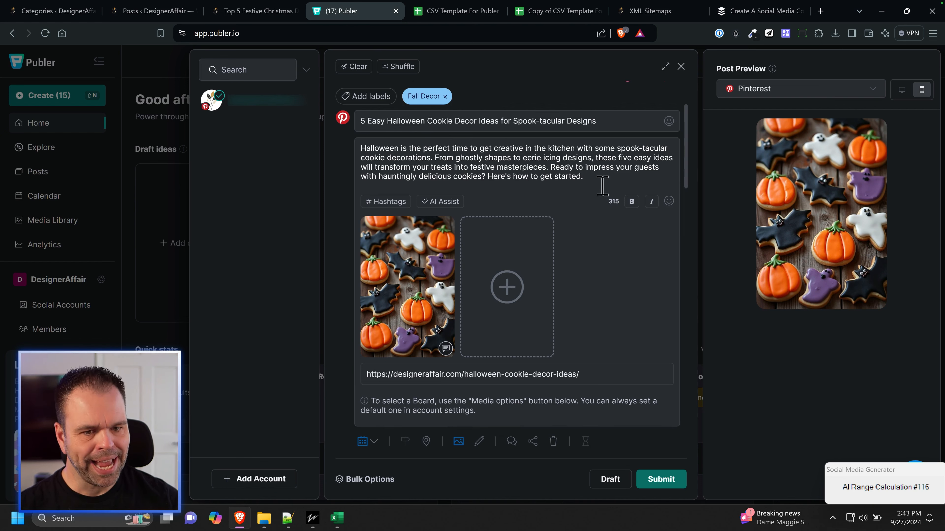
{"action": "scroll", "coordinate": [603, 185], "scroll_direction": "down", "scroll_amount": 4}
{"action": "scroll", "coordinate": [611, 220], "scroll_direction": "up", "scroll_amount": 4}
{"action": "left_click_drag", "start_coordinate": [360, 149], "coordinate": [594, 180]}
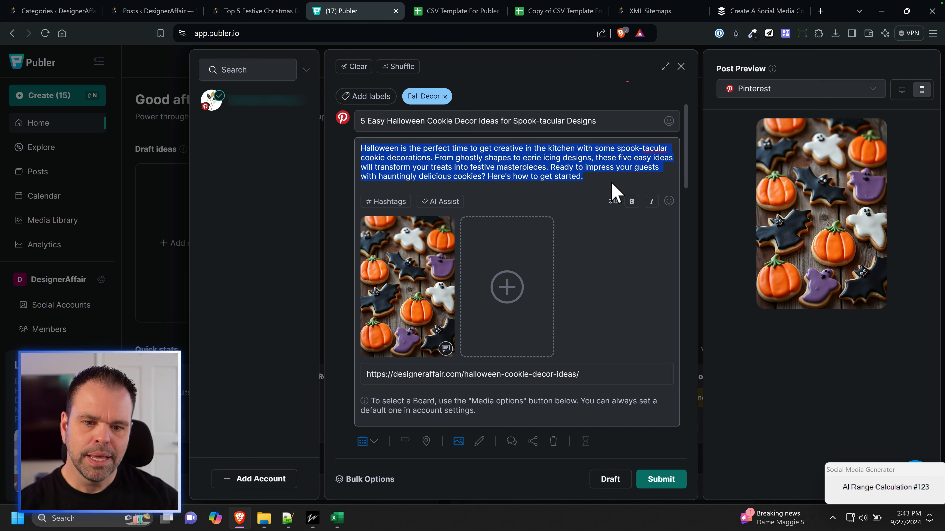
Step: Review the social_media_text column in the Excel schedule as the source of the post text, and return to Publer
{"action": "left_click", "coordinate": [345, 523]}
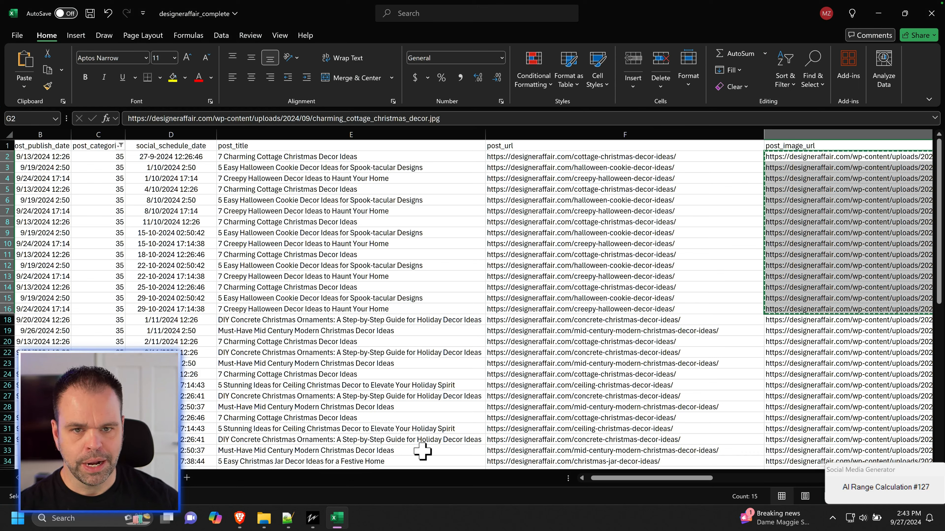
{"action": "left_click", "coordinate": [759, 477]}
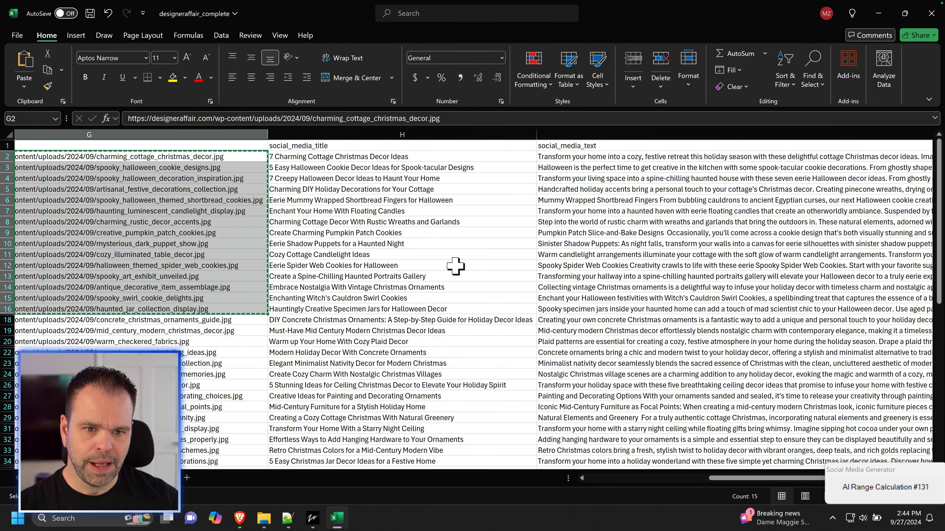
{"action": "left_click_drag", "start_coordinate": [553, 156], "coordinate": [571, 288]}
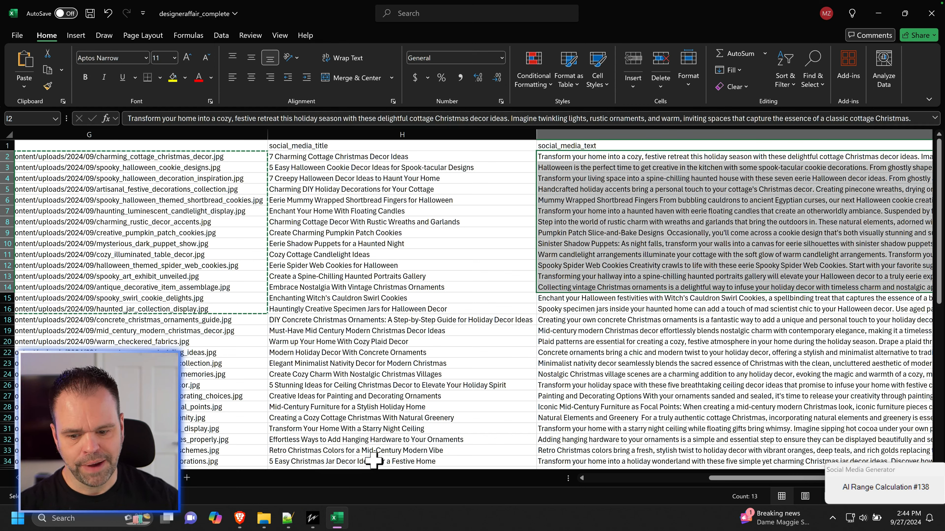
{"action": "left_click", "coordinate": [246, 520]}
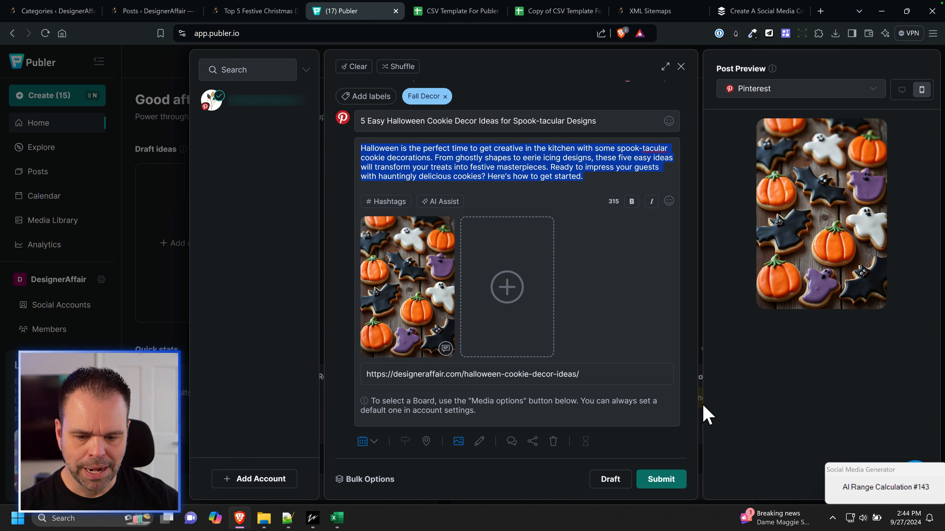
Step: Clear all unsaved imported posts from the Publer composer and close it
{"action": "scroll", "coordinate": [640, 372], "scroll_direction": "down", "scroll_amount": 15}
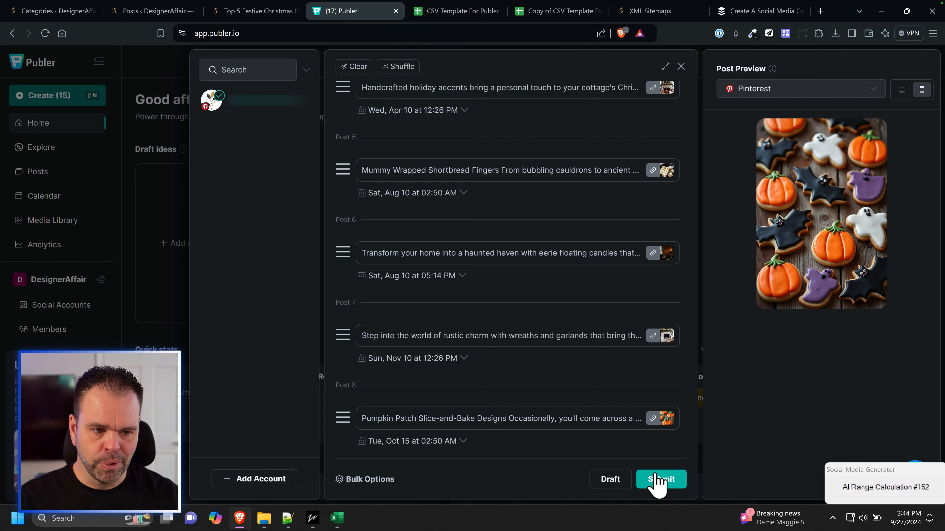
{"action": "left_click", "coordinate": [353, 66]}
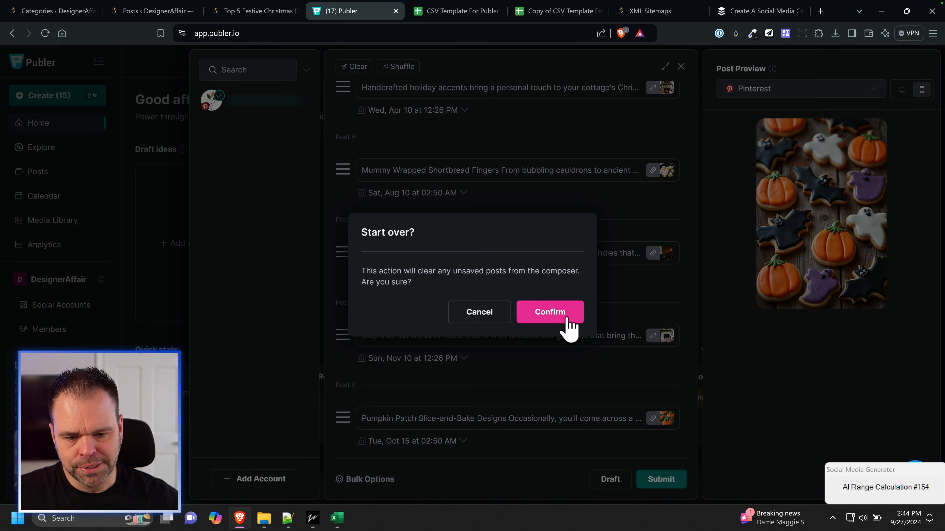
{"action": "left_click", "coordinate": [569, 314]}
{"action": "left_click", "coordinate": [681, 66]}
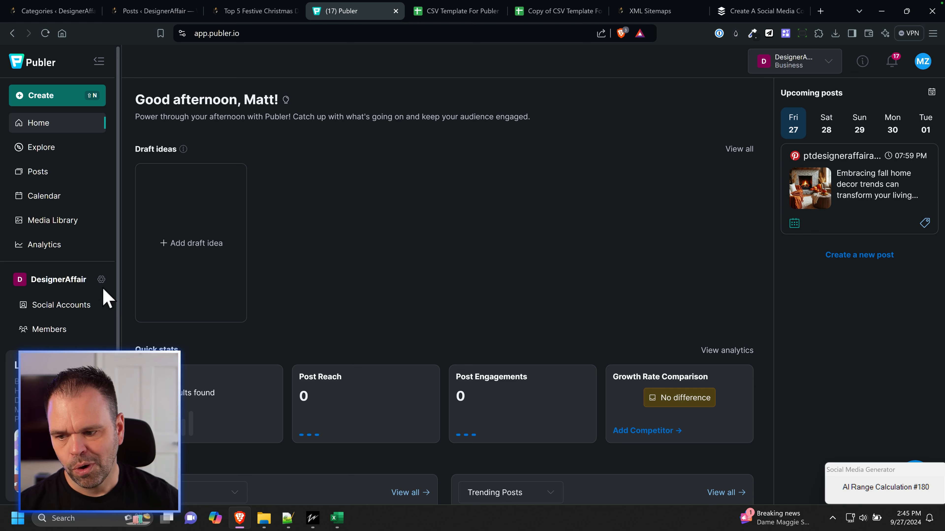
Step: Open the Pinterest account's settings in Social Accounts, review the available boards, and choose Fall Home Decor as the default board
{"action": "left_click", "coordinate": [63, 305]}
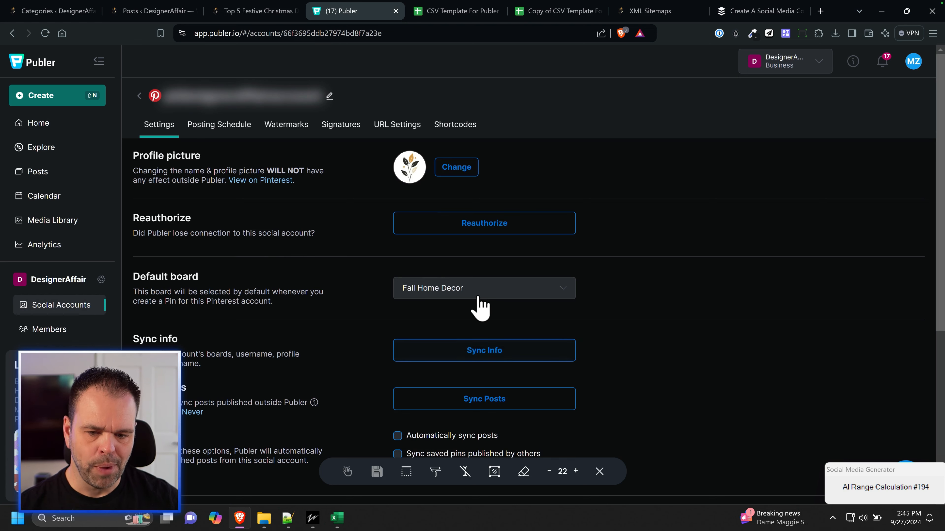
{"action": "left_click", "coordinate": [472, 292]}
{"action": "scroll", "coordinate": [462, 407], "scroll_direction": "down", "scroll_amount": 3}
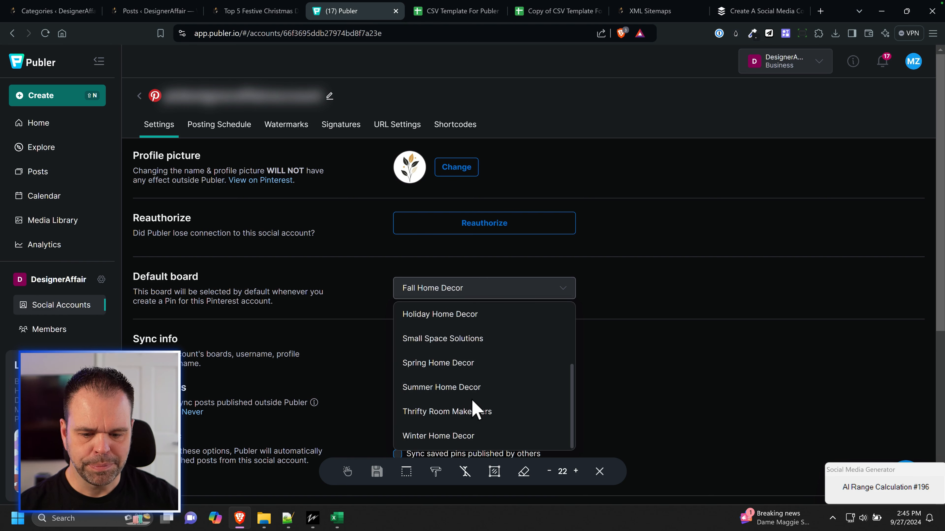
{"action": "left_click", "coordinate": [604, 275]}
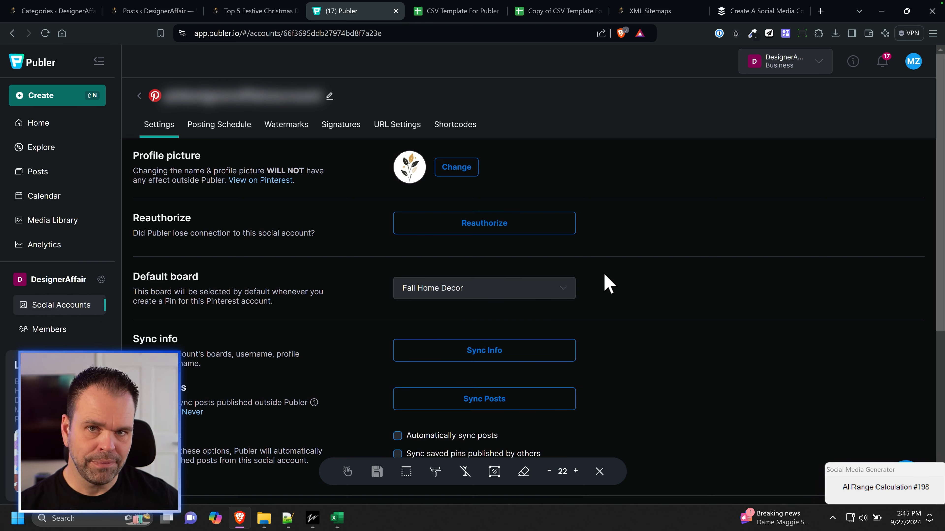
{"action": "left_click", "coordinate": [558, 295]}
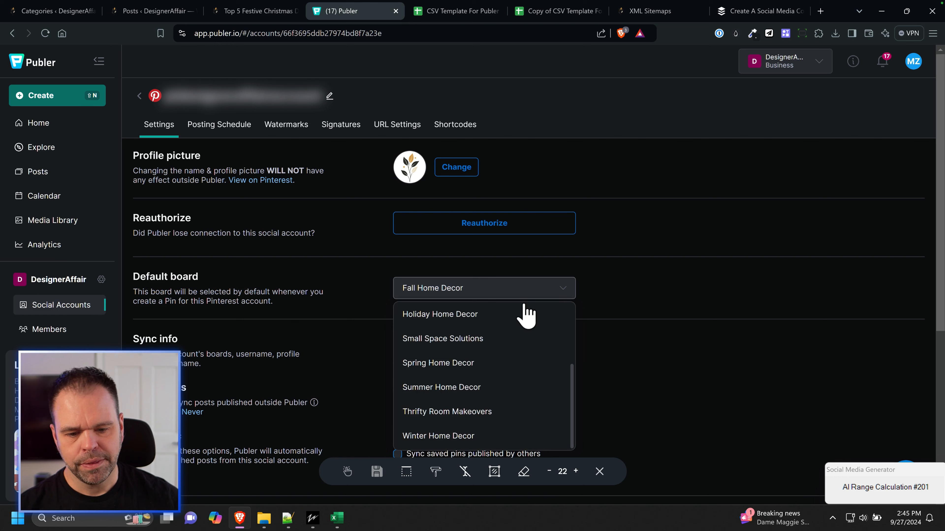
{"action": "scroll", "coordinate": [503, 346], "scroll_direction": "up", "scroll_amount": 3}
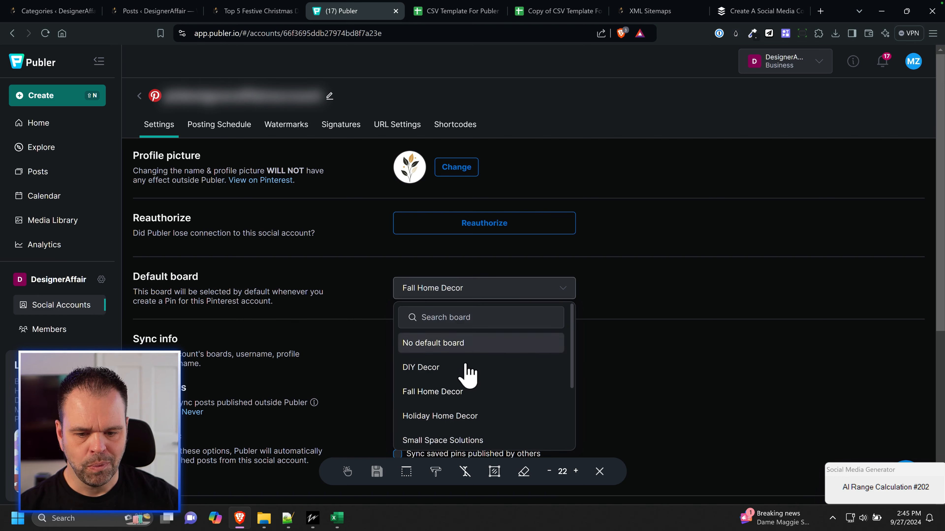
{"action": "left_click", "coordinate": [455, 391]}
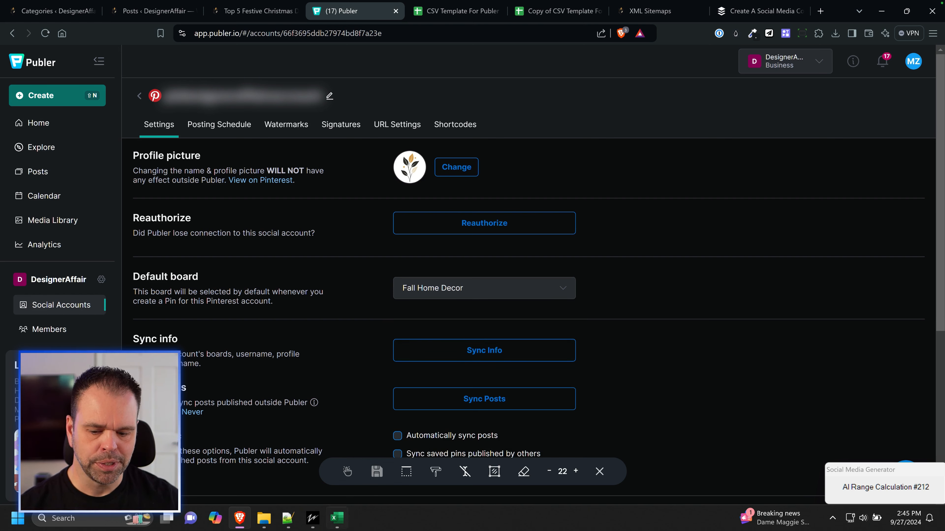
Step: Review the category 35 entries for rows 2 to 16 of the Excel schedule, and check the columns in Publer's original CSV template
{"action": "left_click", "coordinate": [336, 518]}
{"action": "left_click_drag", "start_coordinate": [212, 234], "coordinate": [190, 230]}
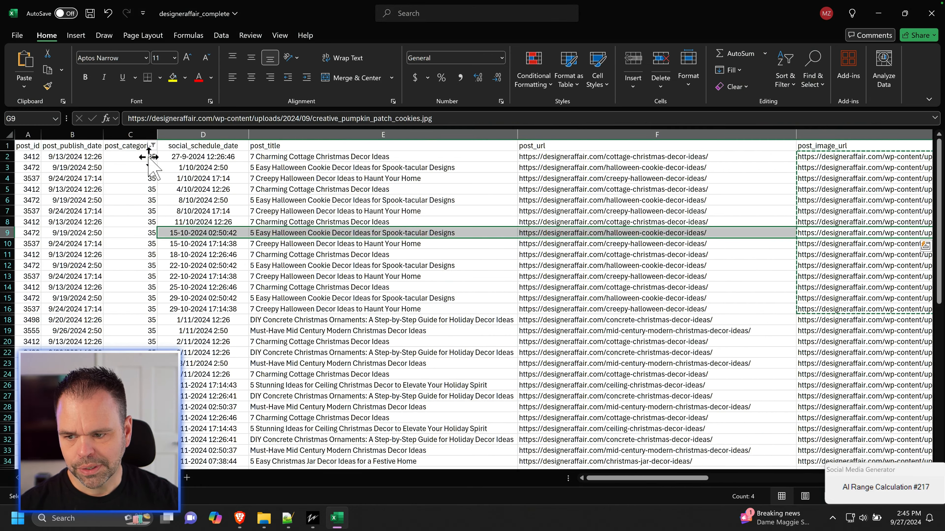
{"action": "left_click_drag", "start_coordinate": [149, 157], "coordinate": [149, 308]}
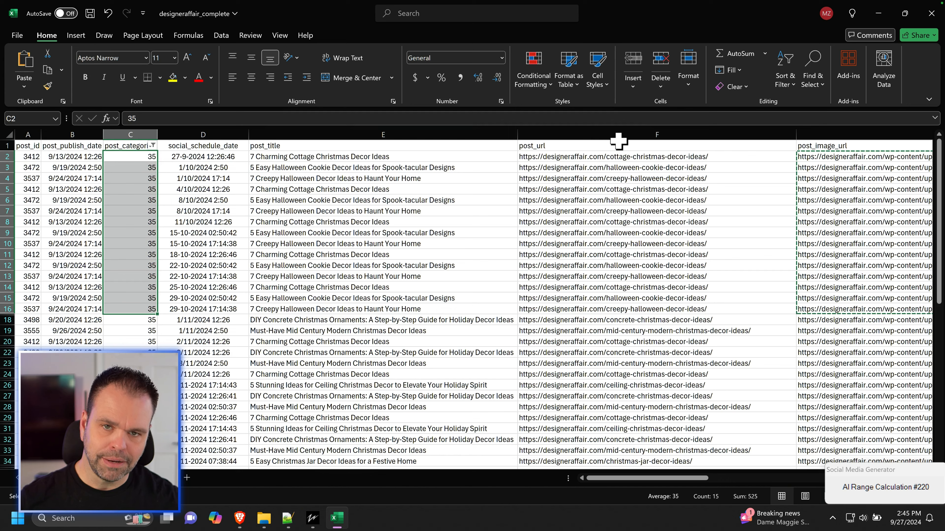
{"action": "left_click", "coordinate": [240, 518]}
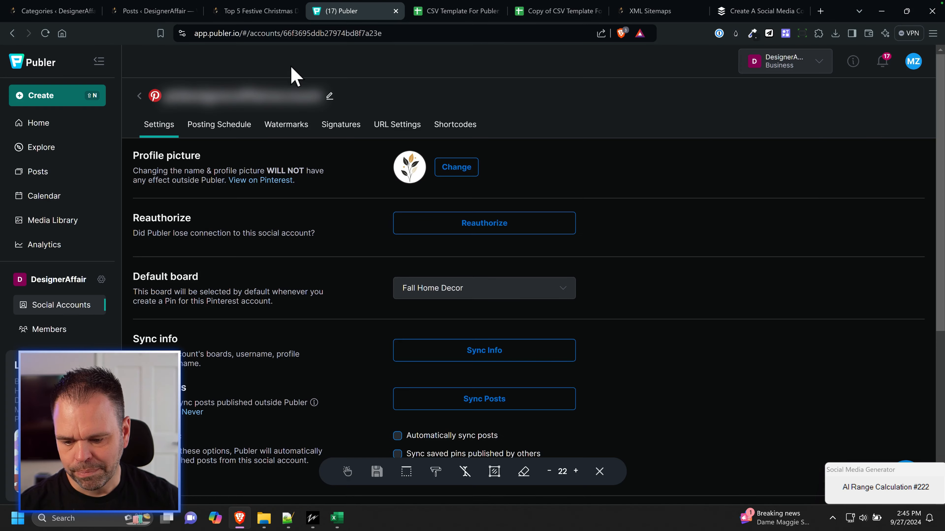
{"action": "left_click", "coordinate": [490, 12]}
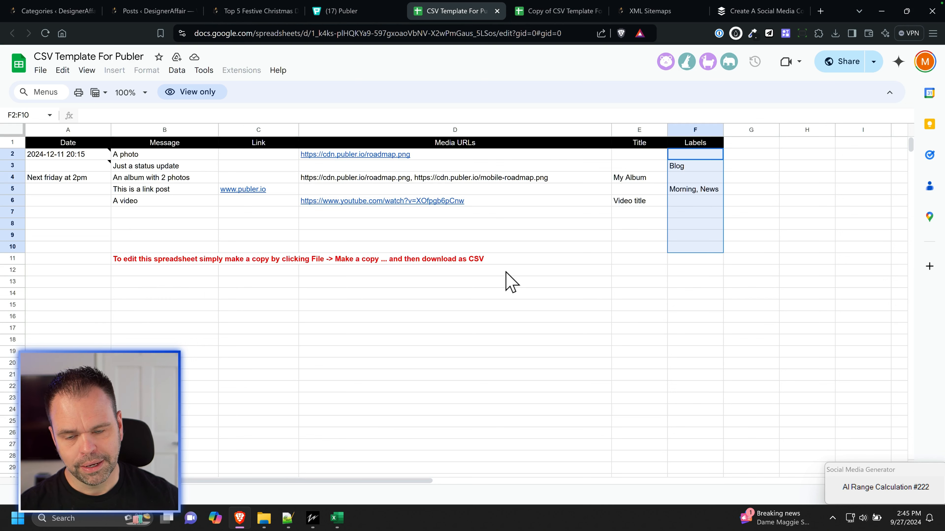
Step: Return to Publer and set the Pinterest account's default board to DIY Decor
{"action": "left_click", "coordinate": [335, 11]}
{"action": "left_click", "coordinate": [431, 289]}
{"action": "left_click", "coordinate": [448, 377]}
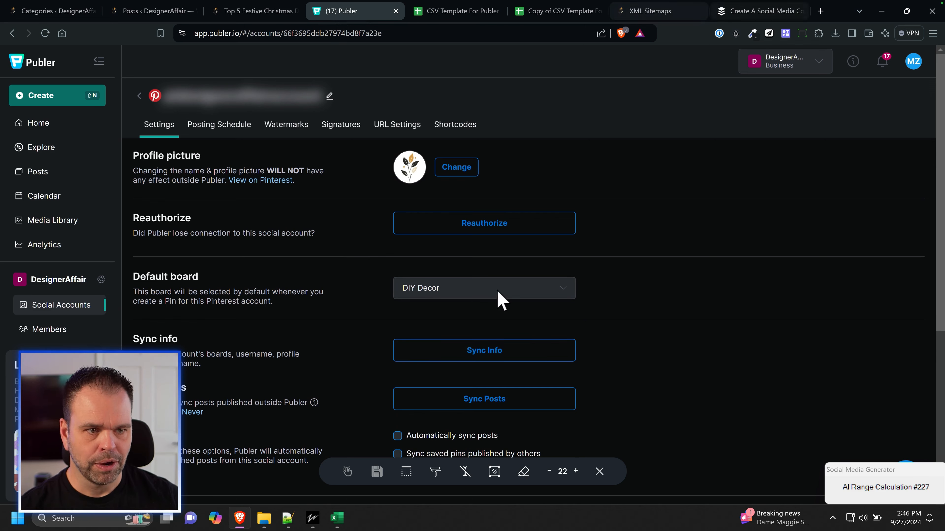
Step: Switch to the designeraffair_complete schedule in Excel to work with its post categories
{"action": "left_click", "coordinate": [339, 519]}
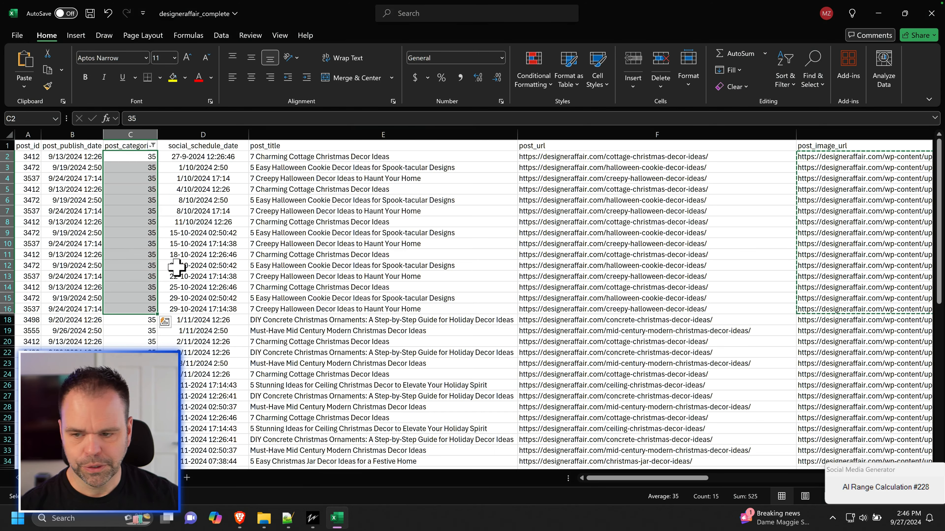